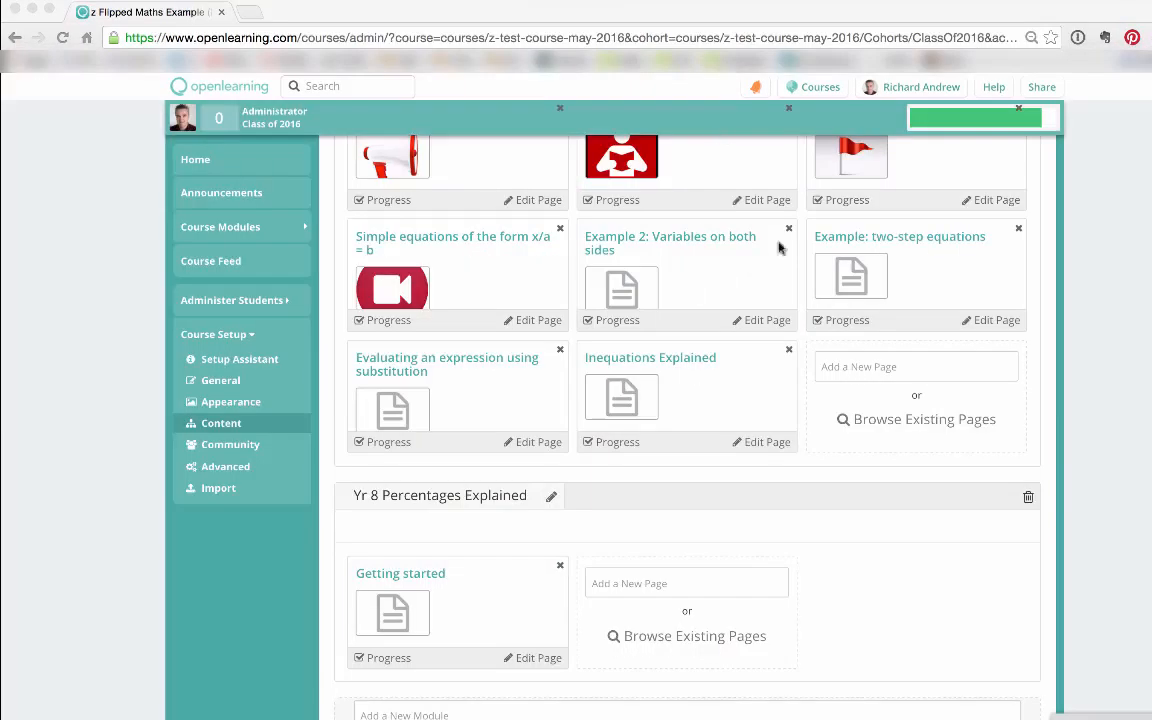
# Create a new course named "Test May 2016"
pyautogui.click(822, 92)
pyautogui.click(820, 88)
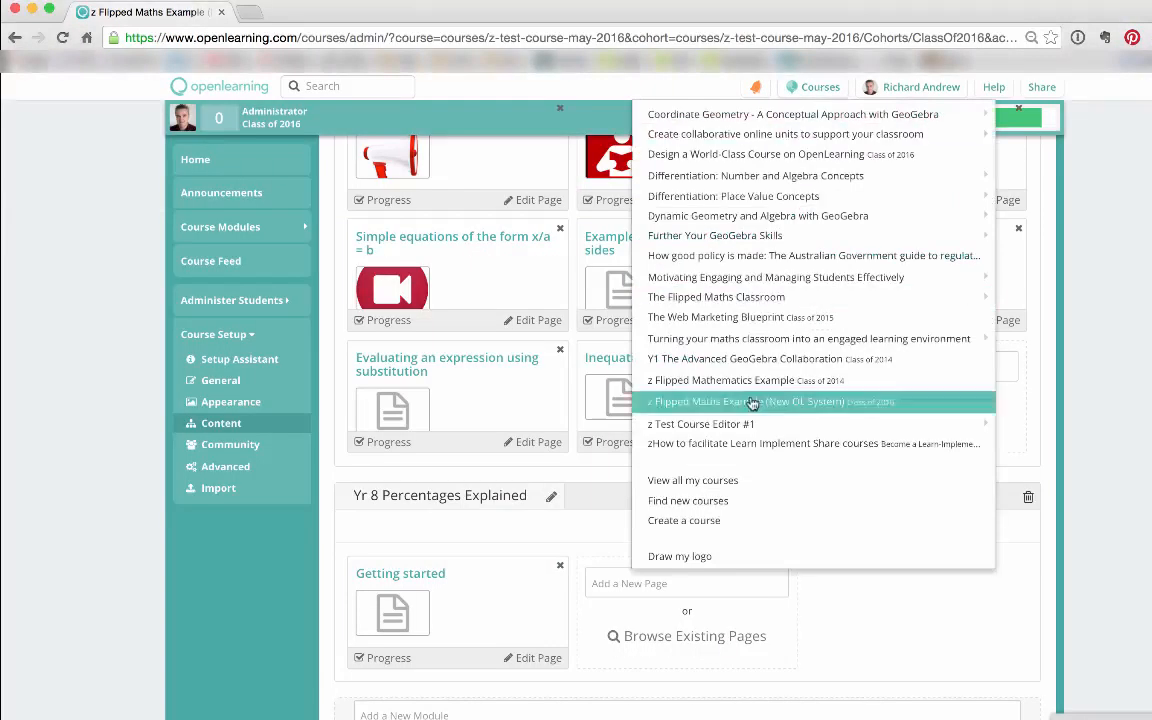
pyautogui.click(694, 522)
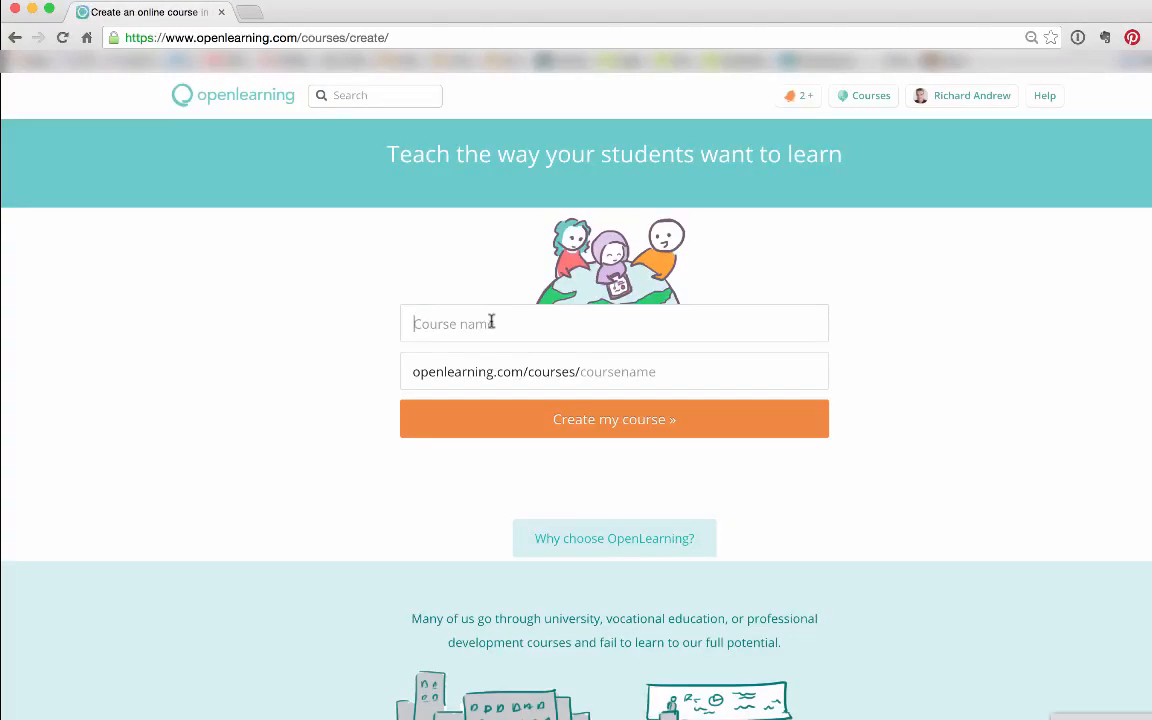
pyautogui.write('Test May 2016')
pyautogui.click(598, 421)
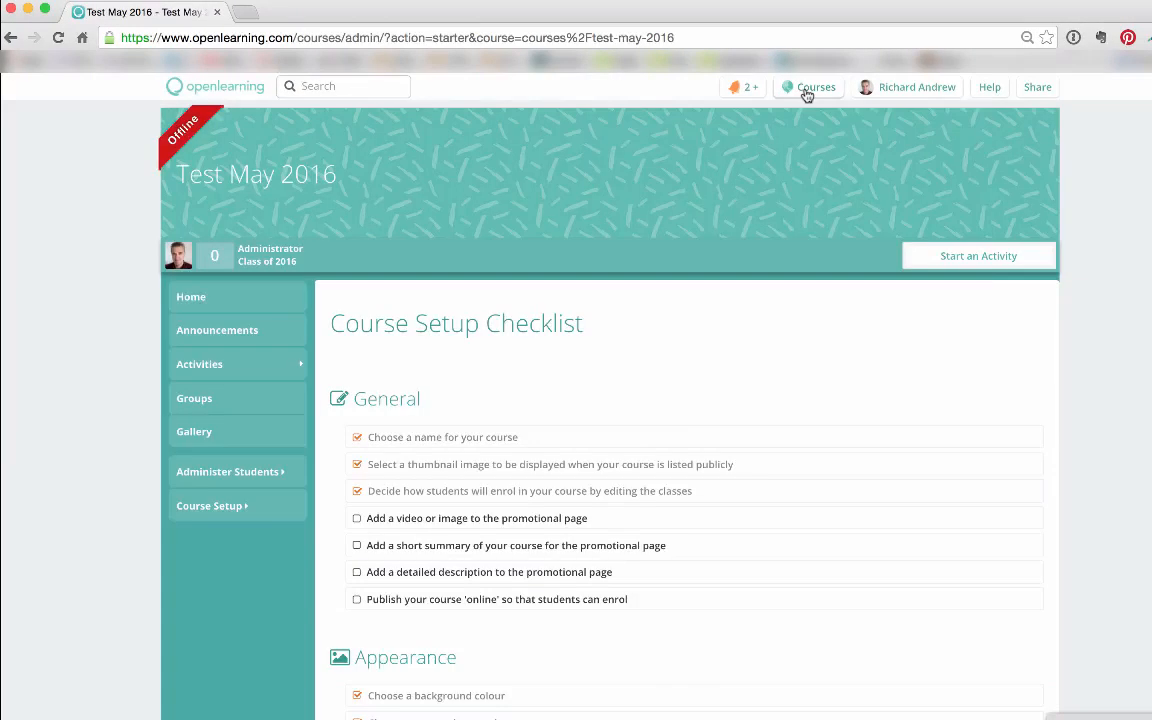
# Open the z Flipped Maths Example (New OL System) course in a new browser tab and show the Test May 2016 homepage
pyautogui.click(808, 94)
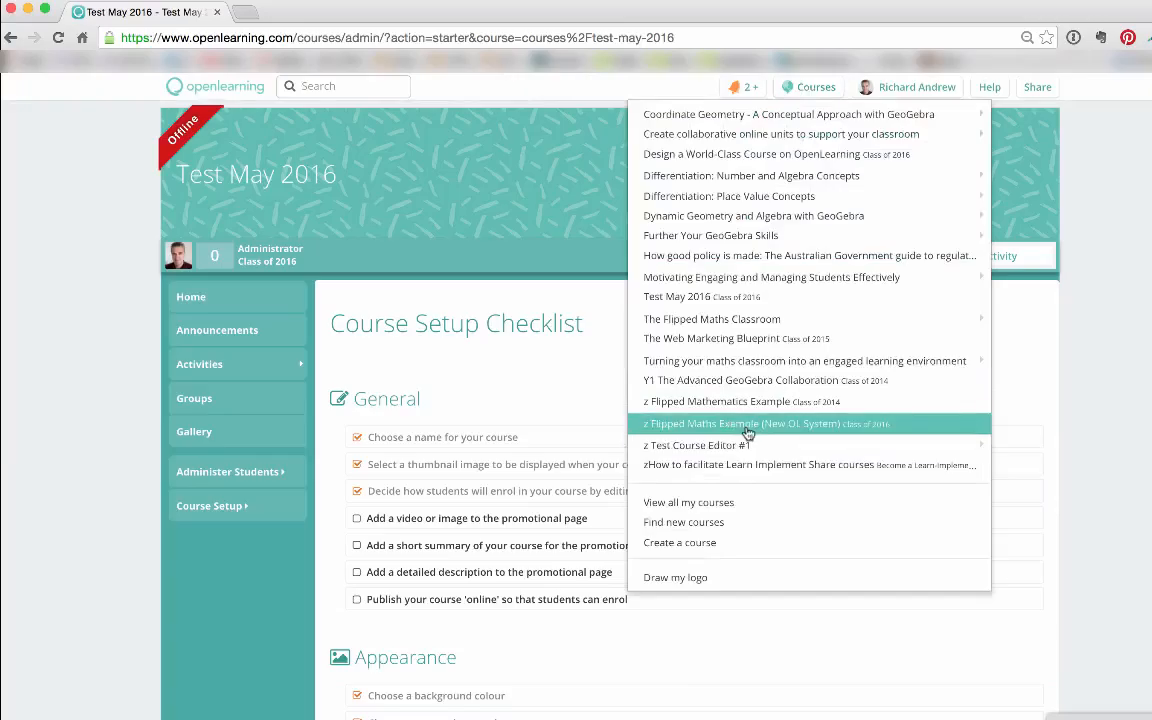
pyautogui.rightClick(748, 430)
pyautogui.click(772, 438)
pyautogui.click(384, 170)
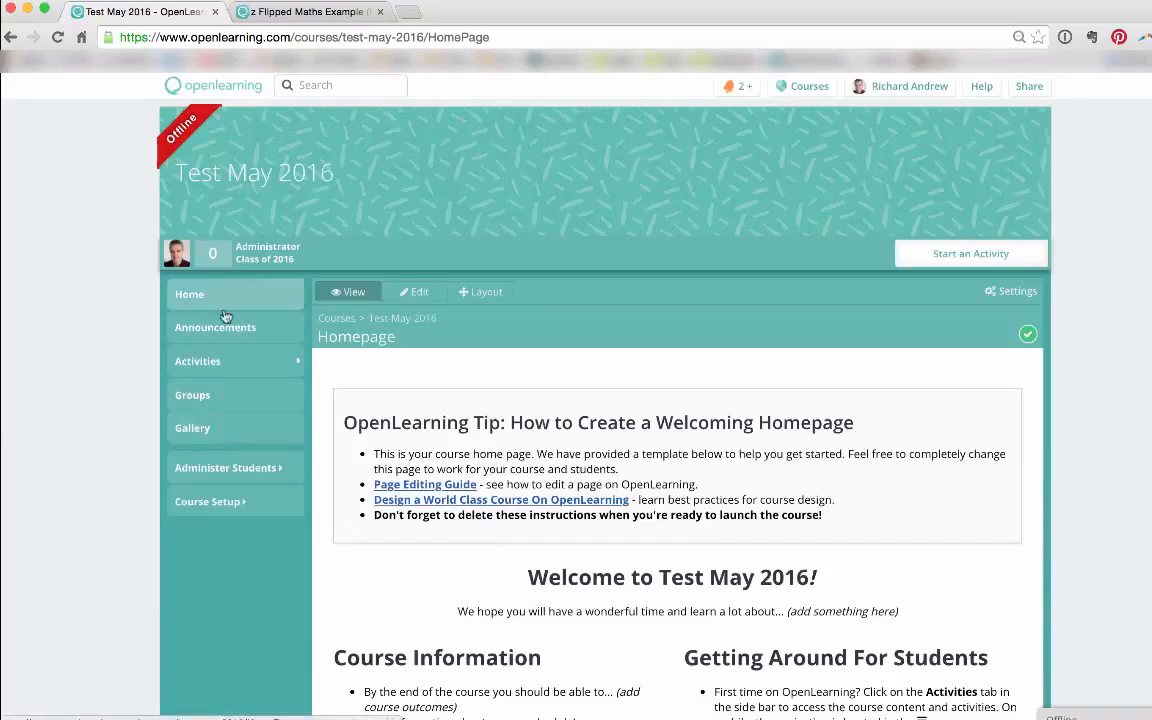
# Look through the Administer Students and Course Setup options, and the homepage template of the new course
pyautogui.click(230, 468)
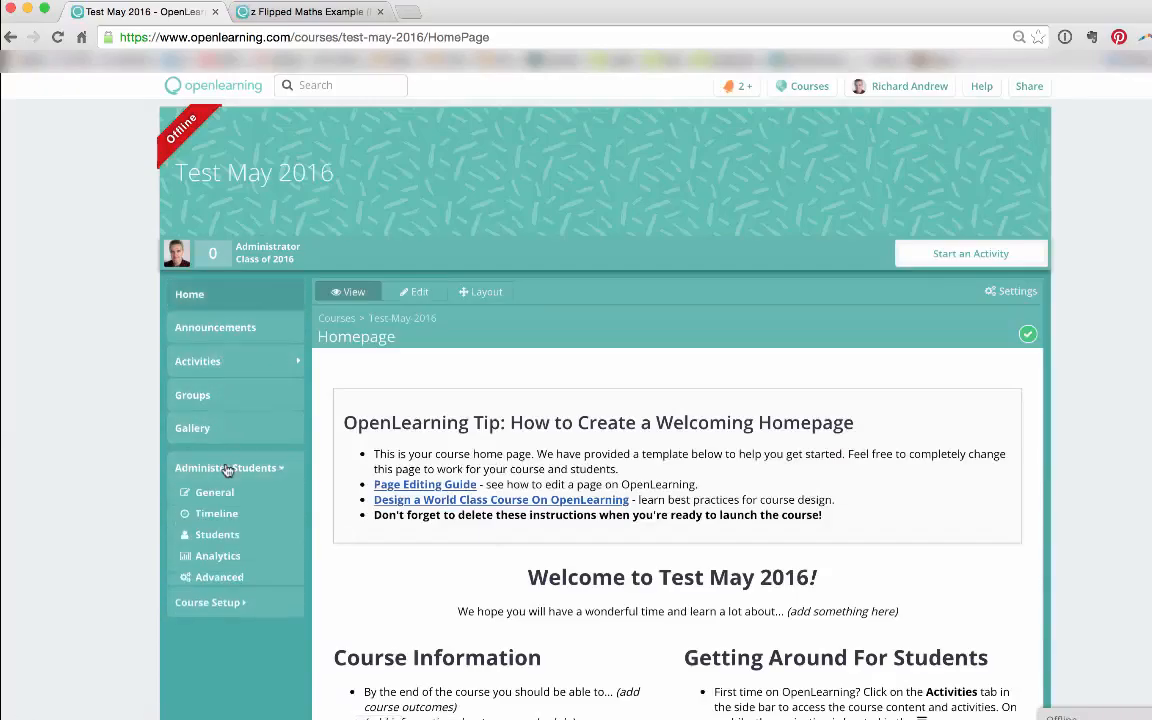
pyautogui.click(228, 468)
pyautogui.click(226, 502)
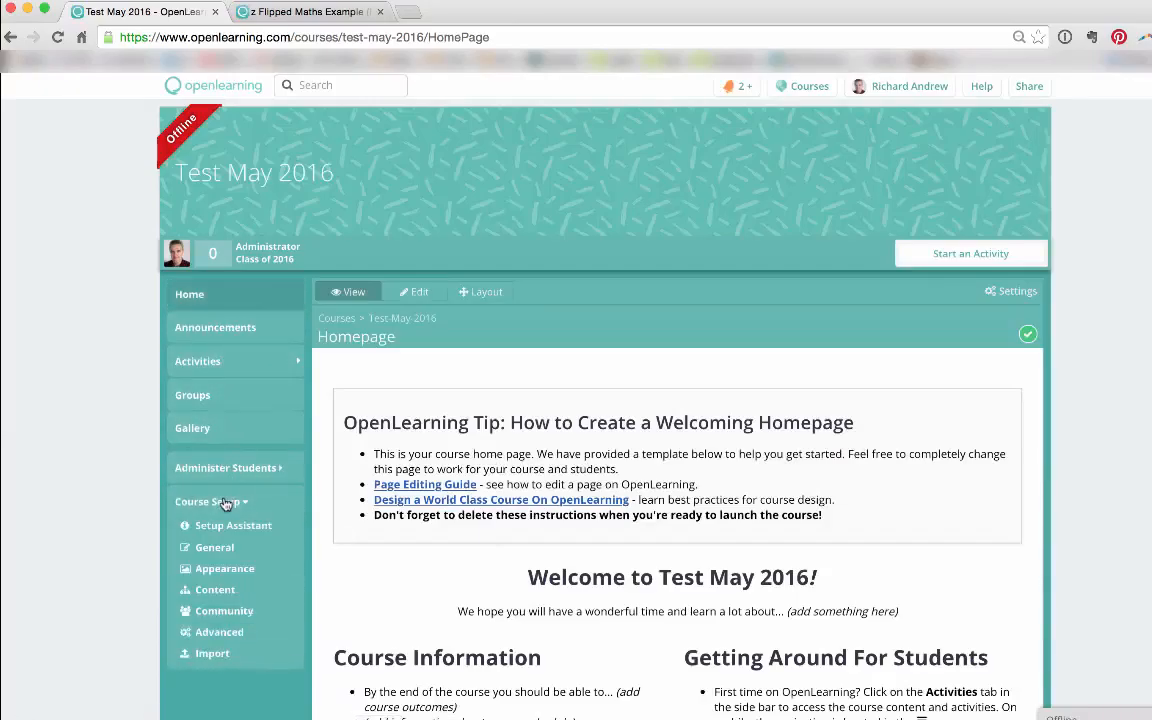
pyautogui.click(226, 502)
pyautogui.scroll(-2, 437, 573)
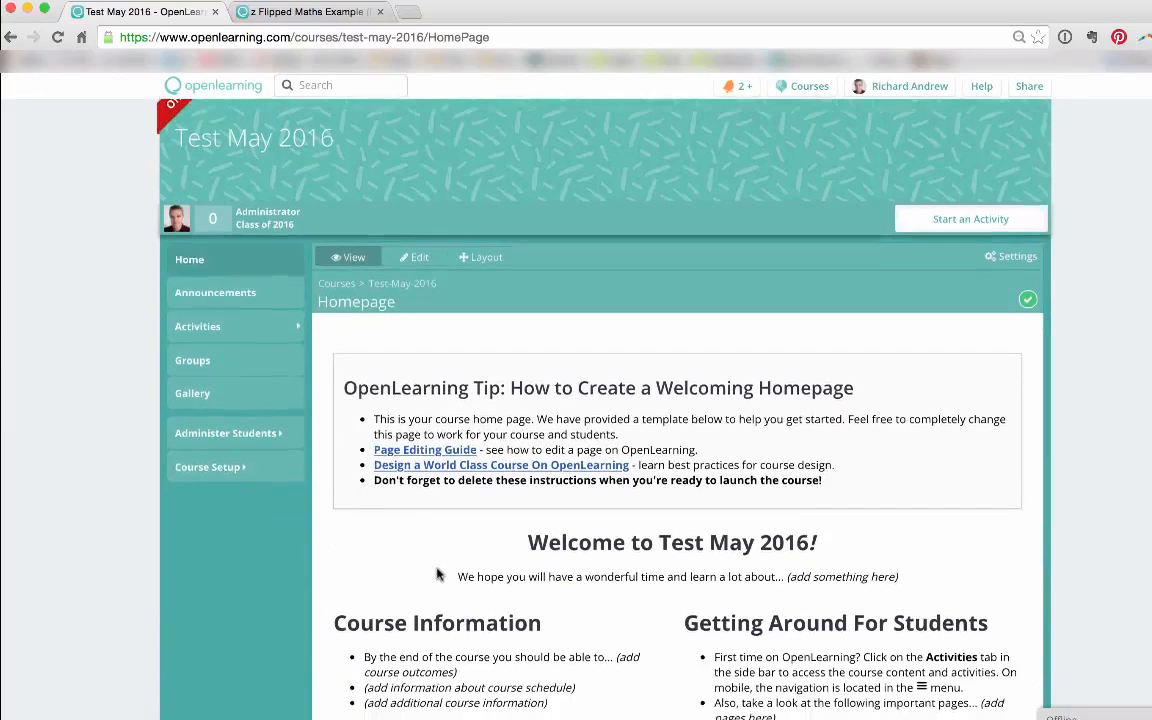
pyautogui.scroll(-1, 437, 573)
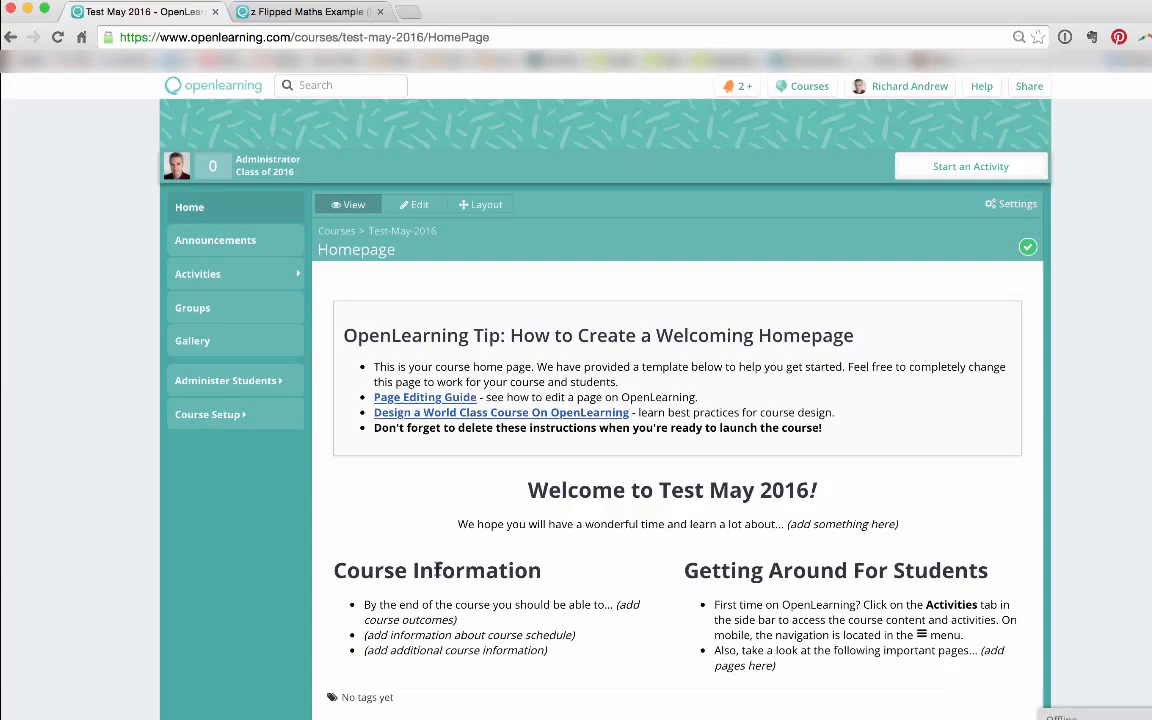
# View the course announcements blog with its default welcome post
pyautogui.click(219, 244)
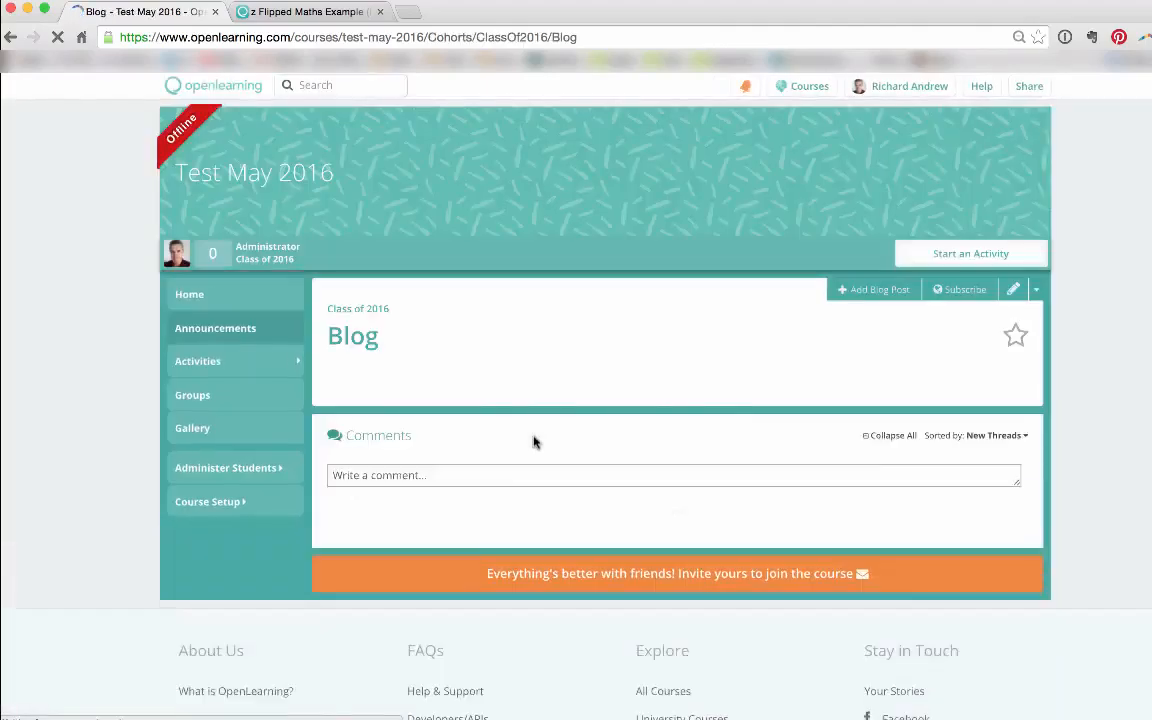
pyautogui.scroll(-3, 535, 442)
pyautogui.scroll(1, 532, 440)
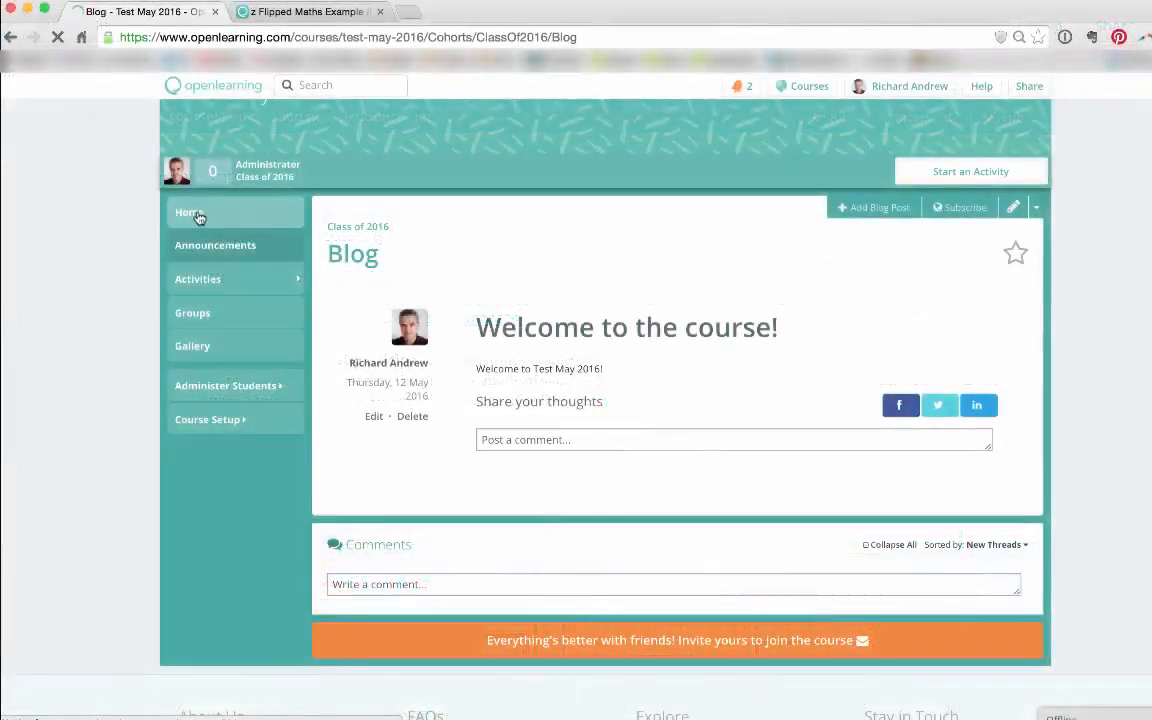
# Review the tips and placeholder text on the course homepage, and return to the announcements
pyautogui.click(190, 213)
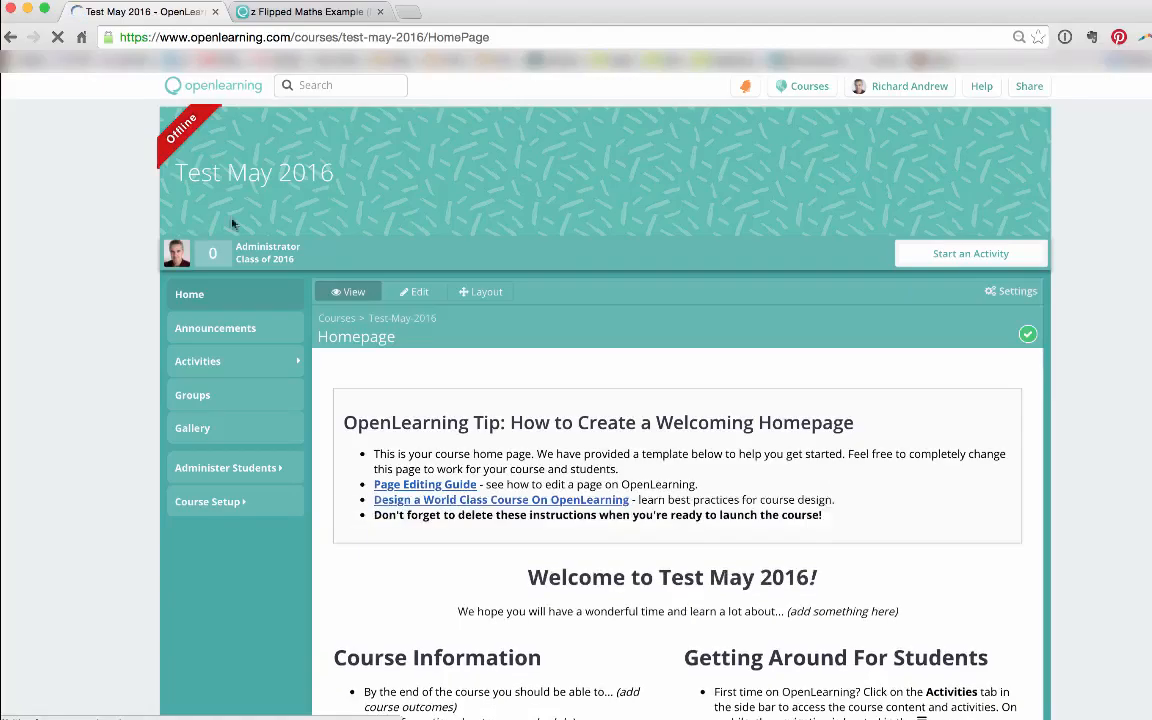
pyautogui.scroll(-3, 504, 425)
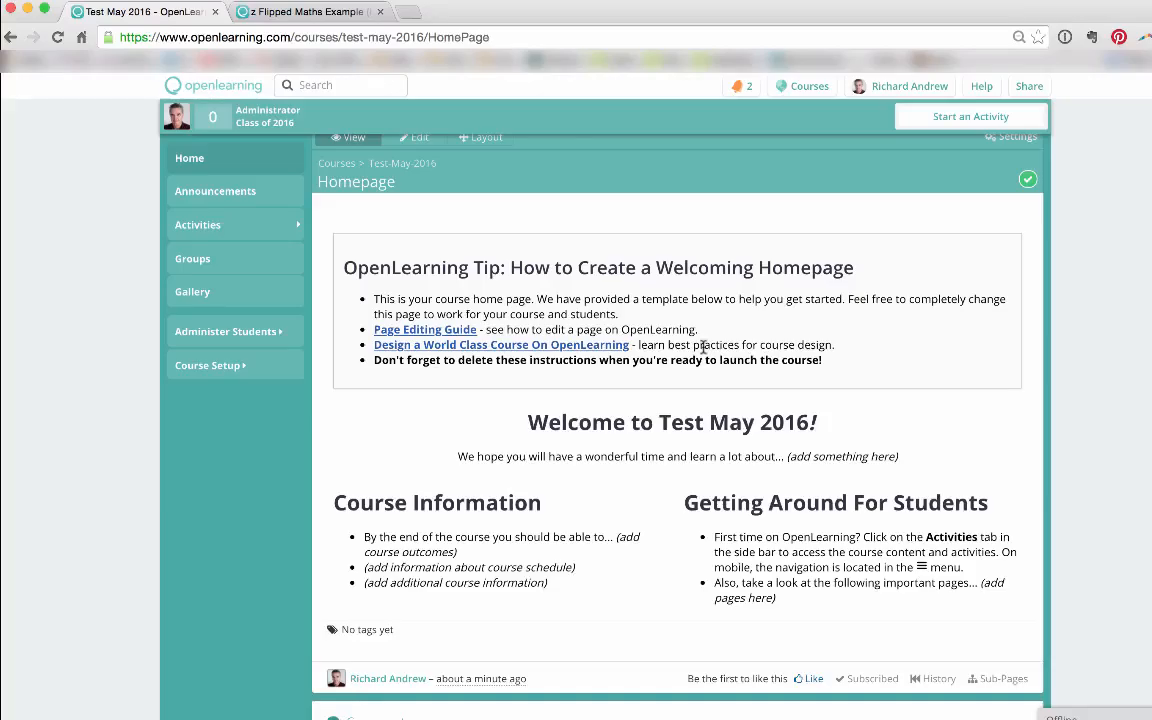
pyautogui.scroll(-1, 618, 318)
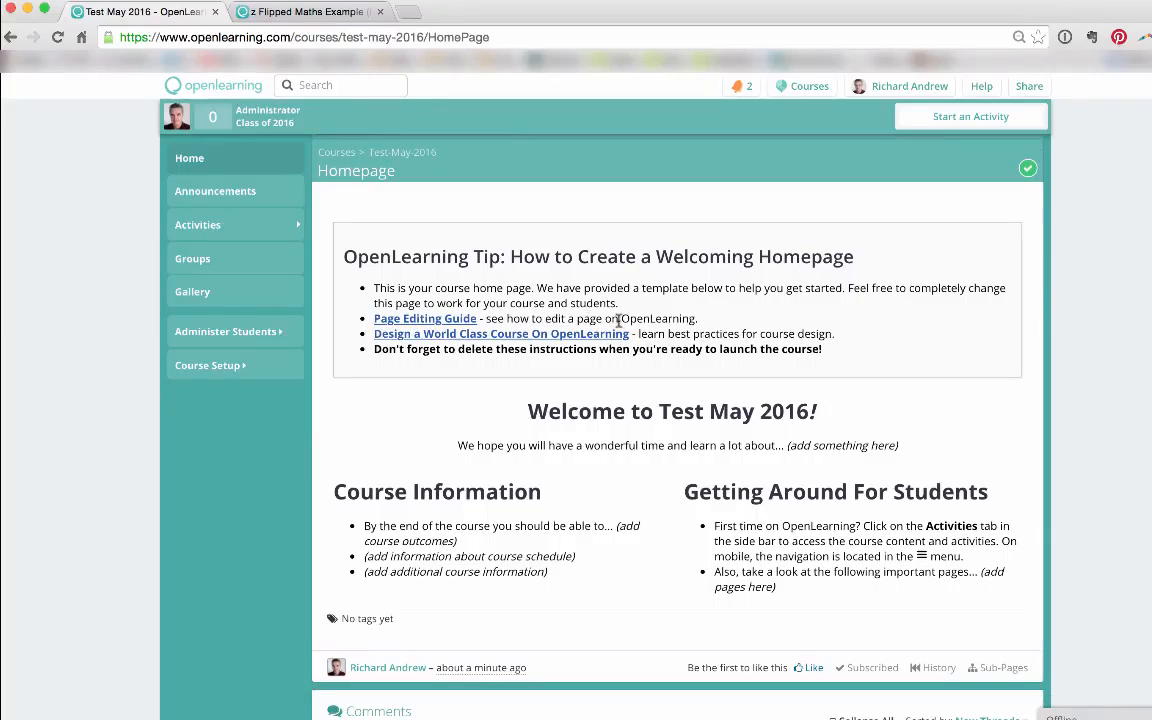
pyautogui.click(215, 191)
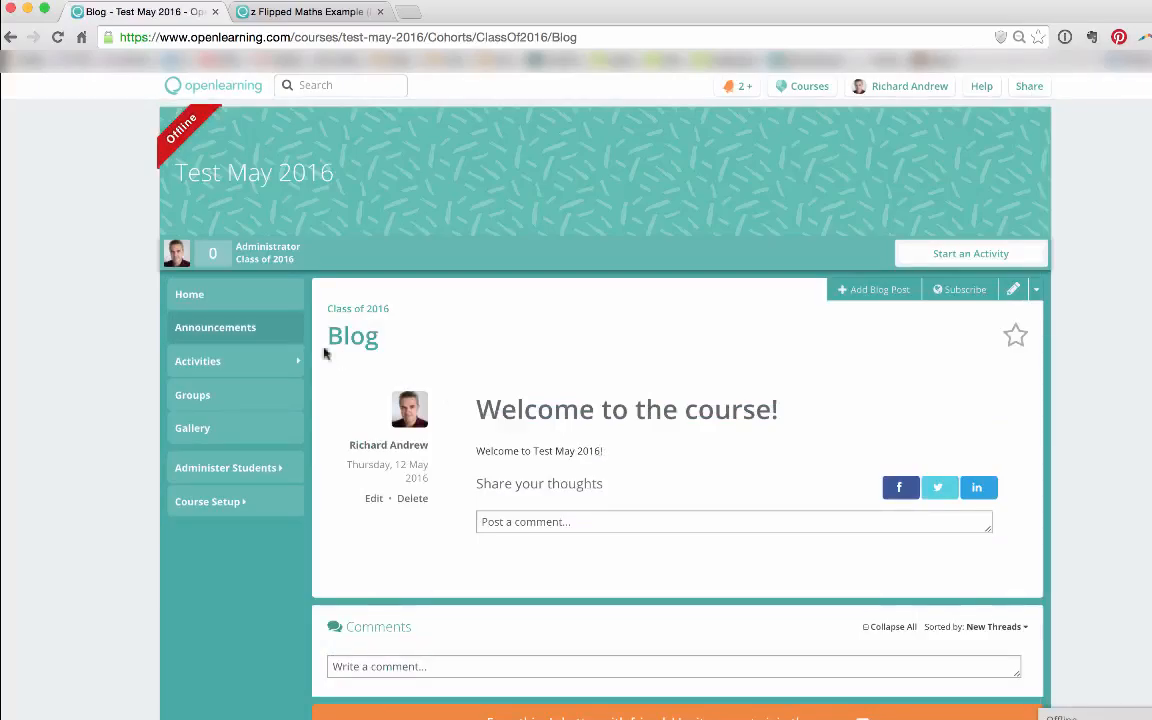
# Switch to the z Flipped Maths Example course and examine the homepage notice linking to the latest announcements
pyautogui.click(290, 13)
pyautogui.scroll(-3, 610, 445)
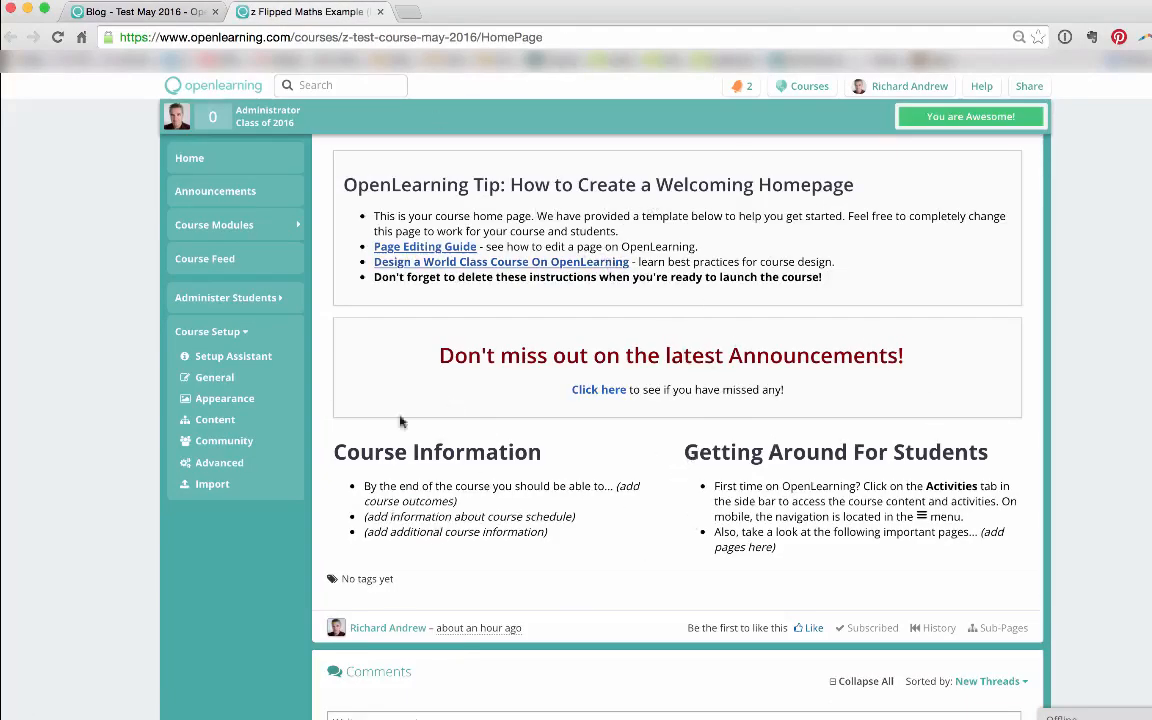
pyautogui.click(599, 390)
pyautogui.scroll(3, 650, 416)
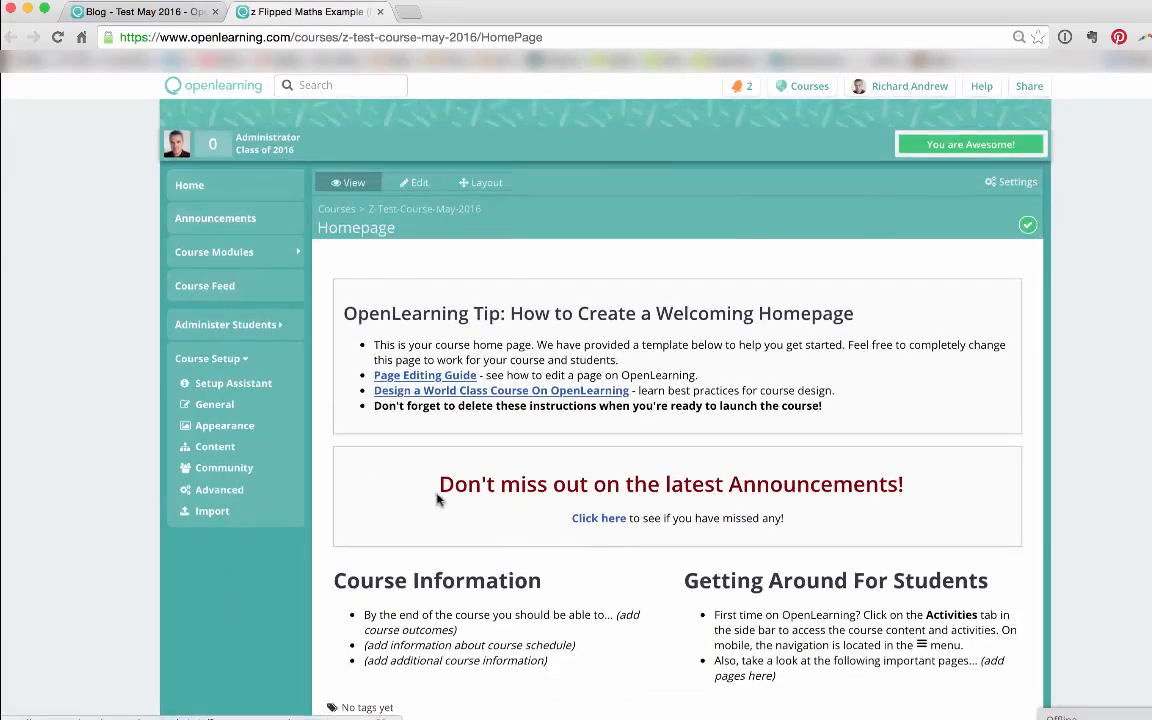
# Return to the Test May 2016 course, show its activities, and open the Content page of the course setup
pyautogui.click(132, 8)
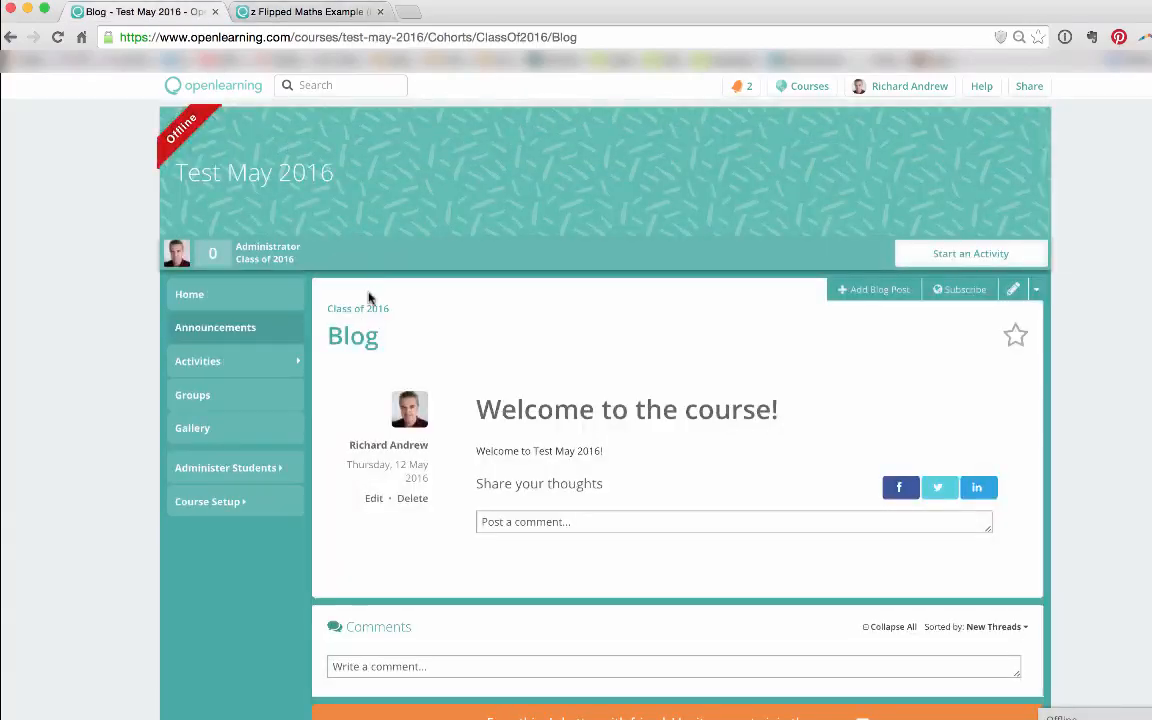
pyautogui.click(197, 368)
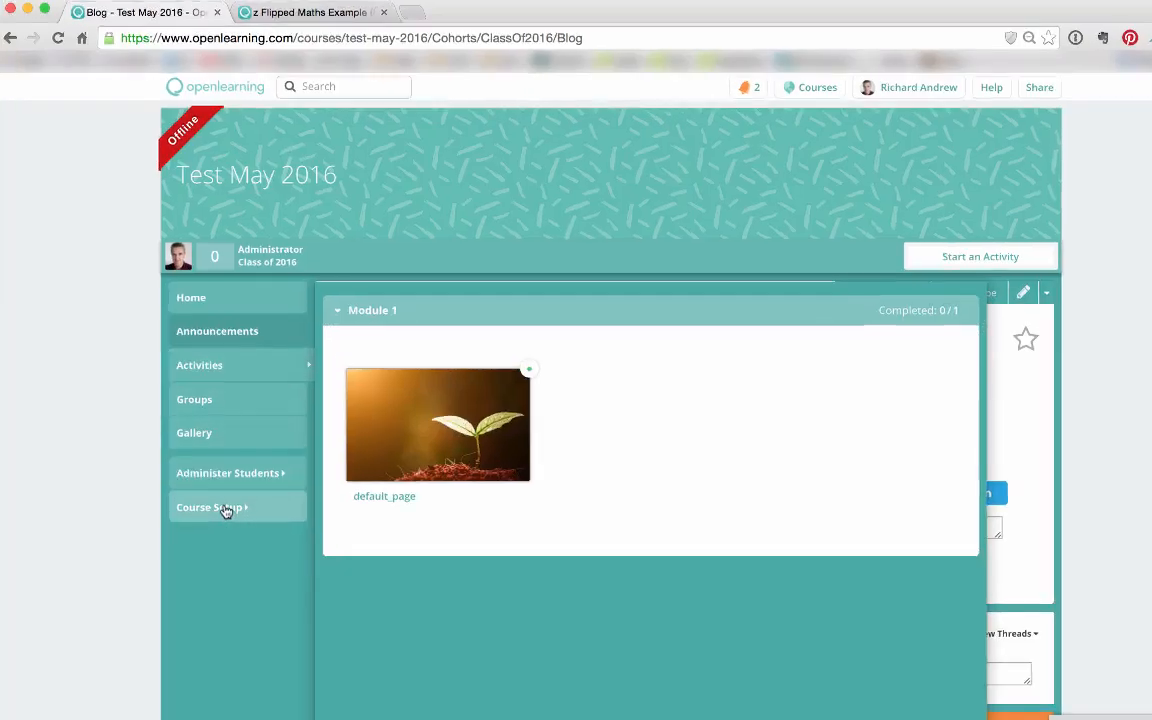
pyautogui.click(226, 510)
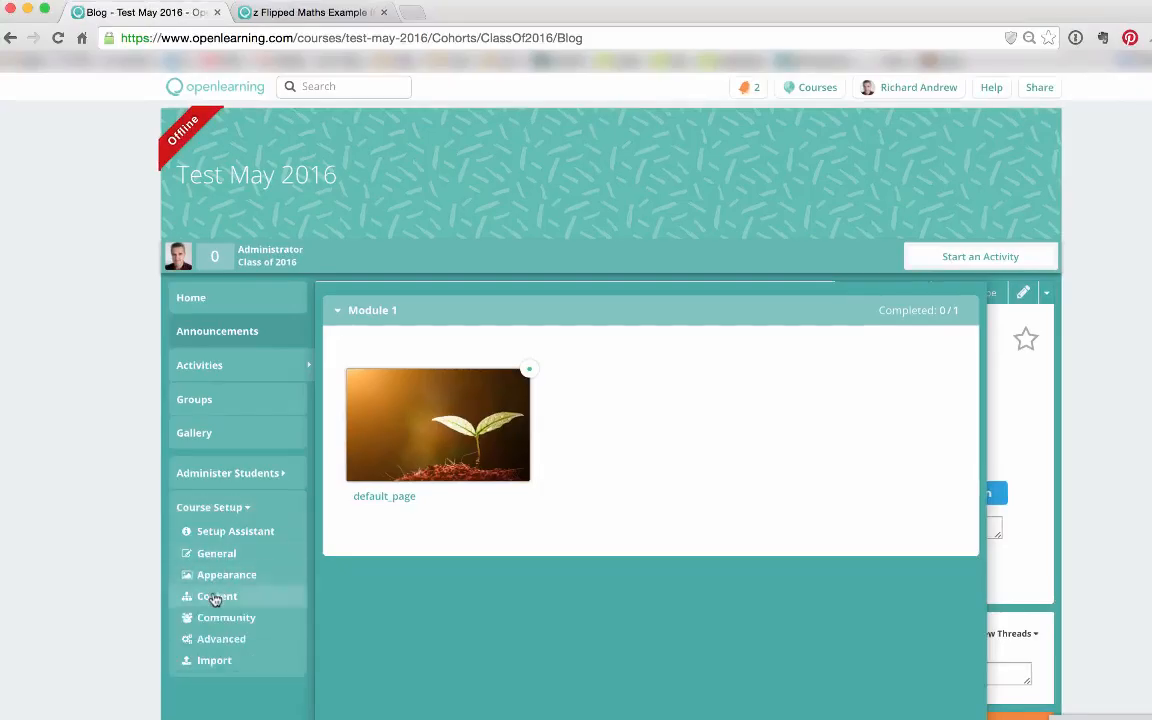
pyautogui.click(216, 597)
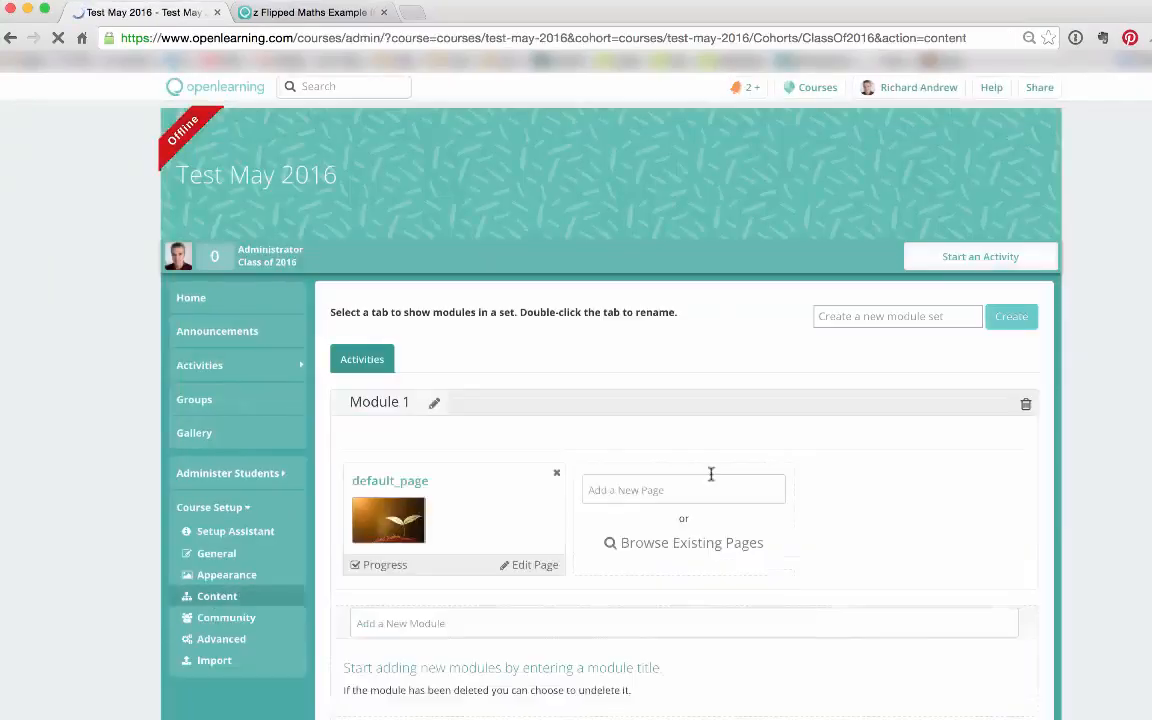
pyautogui.scroll(-3, 710, 478)
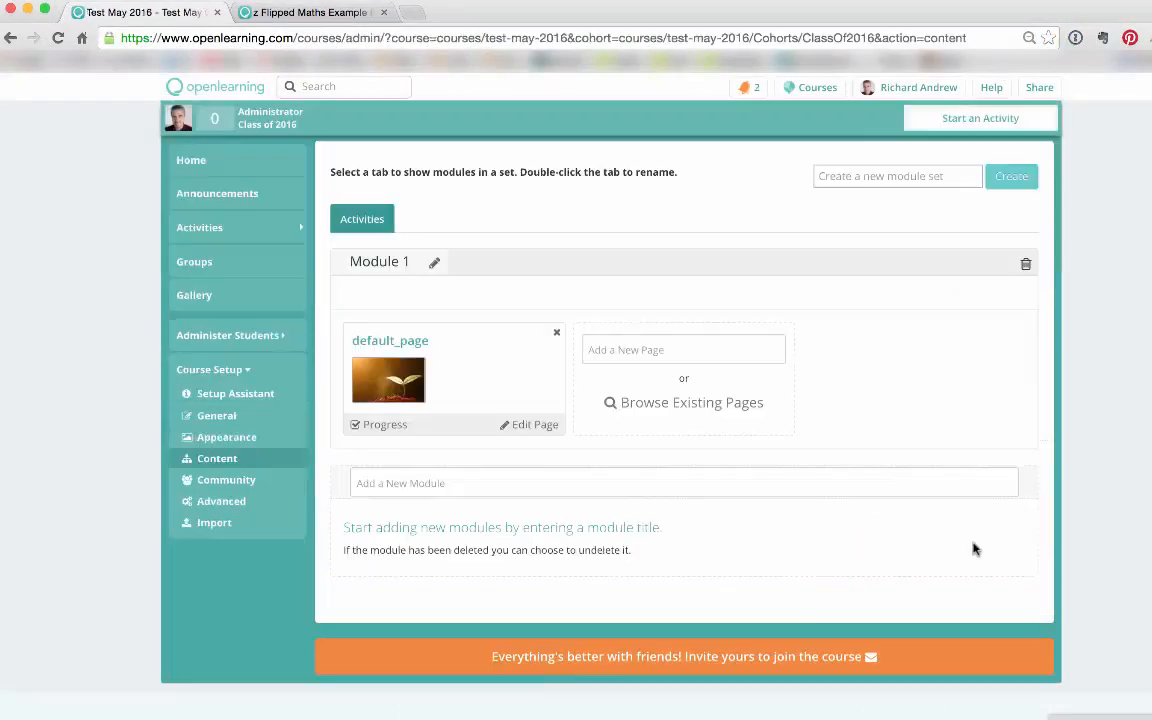
# Rename Module 1 as "Module 1 akcbkjbcd" and confirm the new title
pyautogui.click(434, 262)
pyautogui.write('skcbkjbcd')
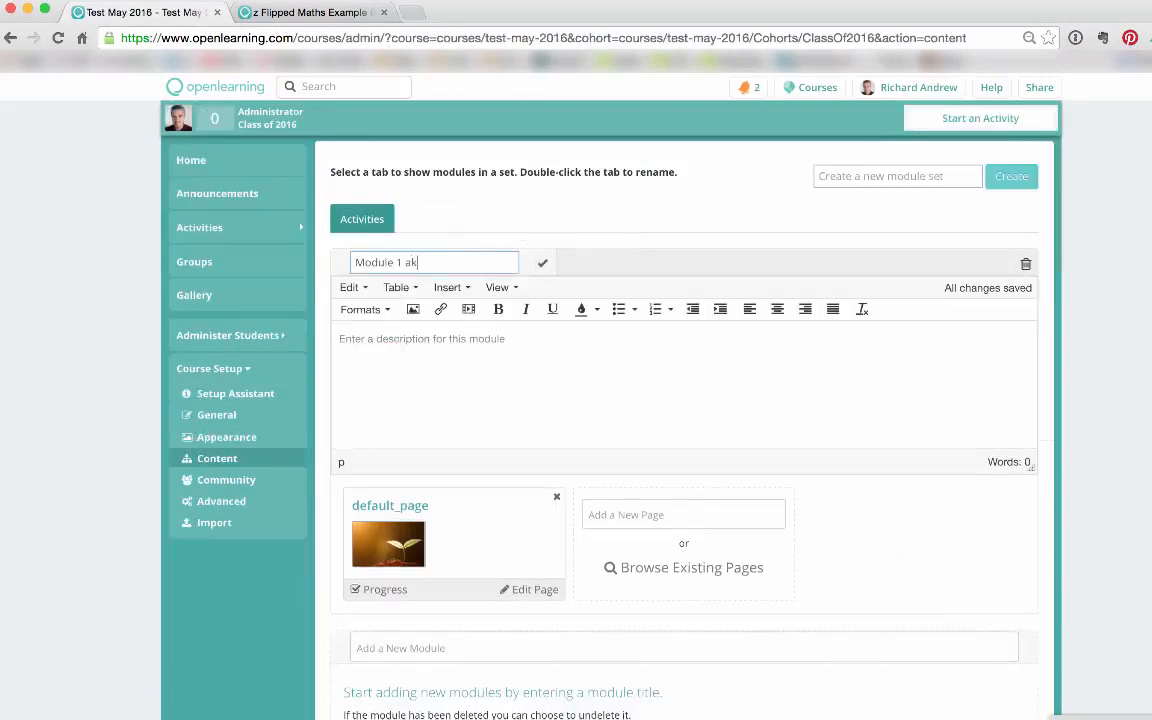
pyautogui.click(549, 262)
# Add two new modules below the first one, named "Module 2 jvsvnslvs" and "vkvvdmv;vs"
pyautogui.scroll(-2, 470, 368)
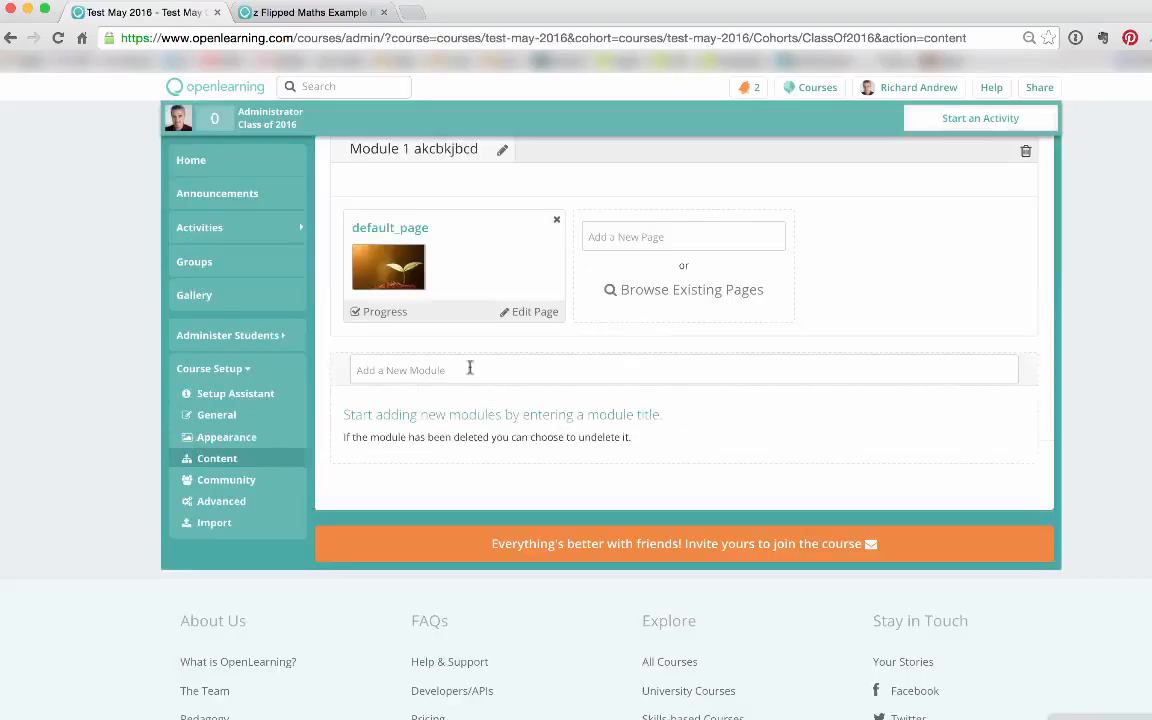
pyautogui.click(470, 368)
pyautogui.write('Module 2 jvsvnslvs')
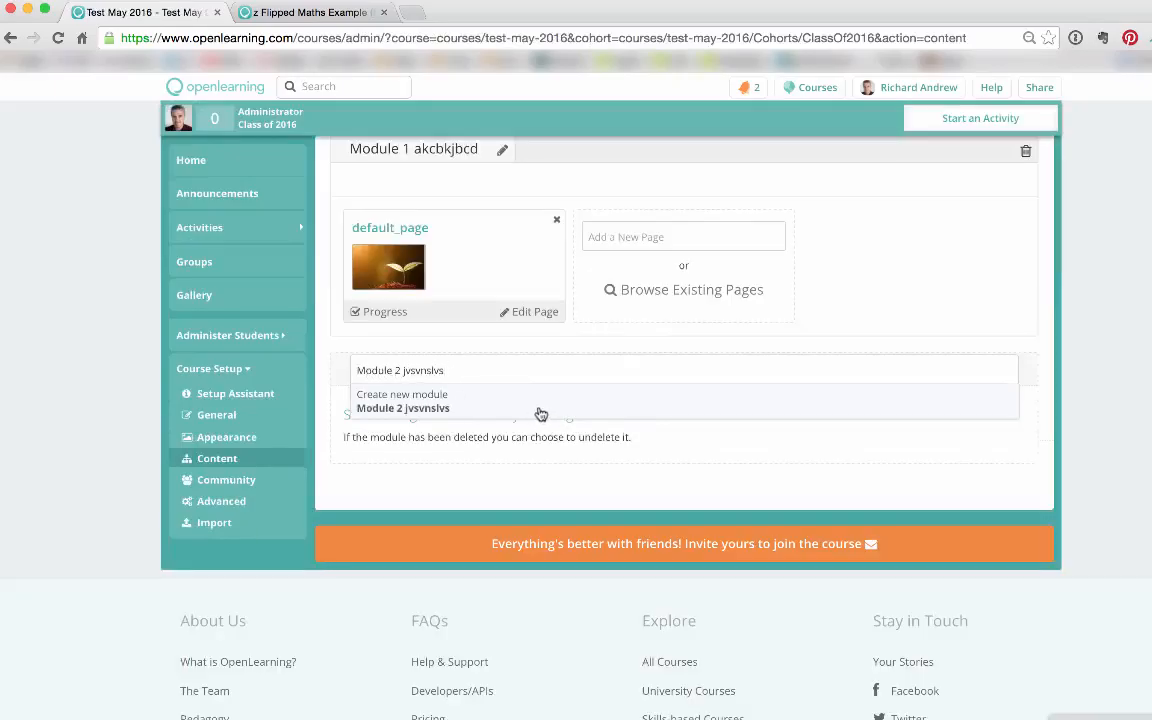
pyautogui.click(540, 408)
pyautogui.write('vkvvdmv;vs')
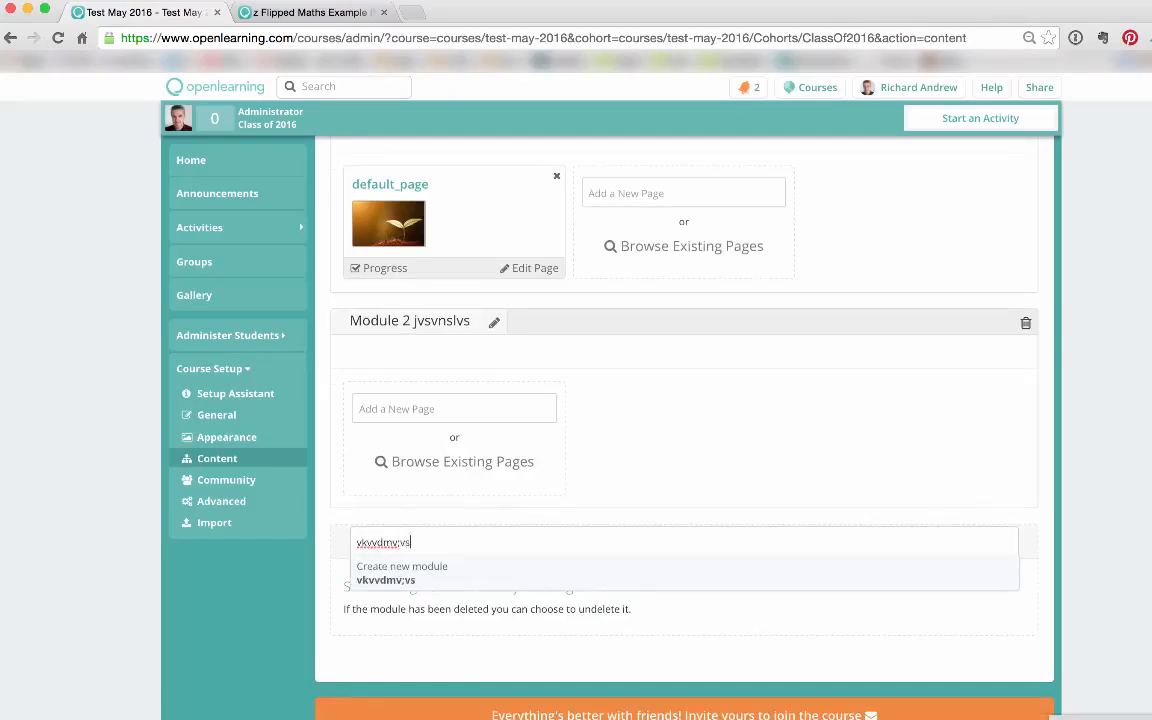
pyautogui.click(568, 580)
# Add two new pages to the first module, named "Page two" and "Pg 3"
pyautogui.scroll(1, 640, 457)
pyautogui.scroll(2, 640, 457)
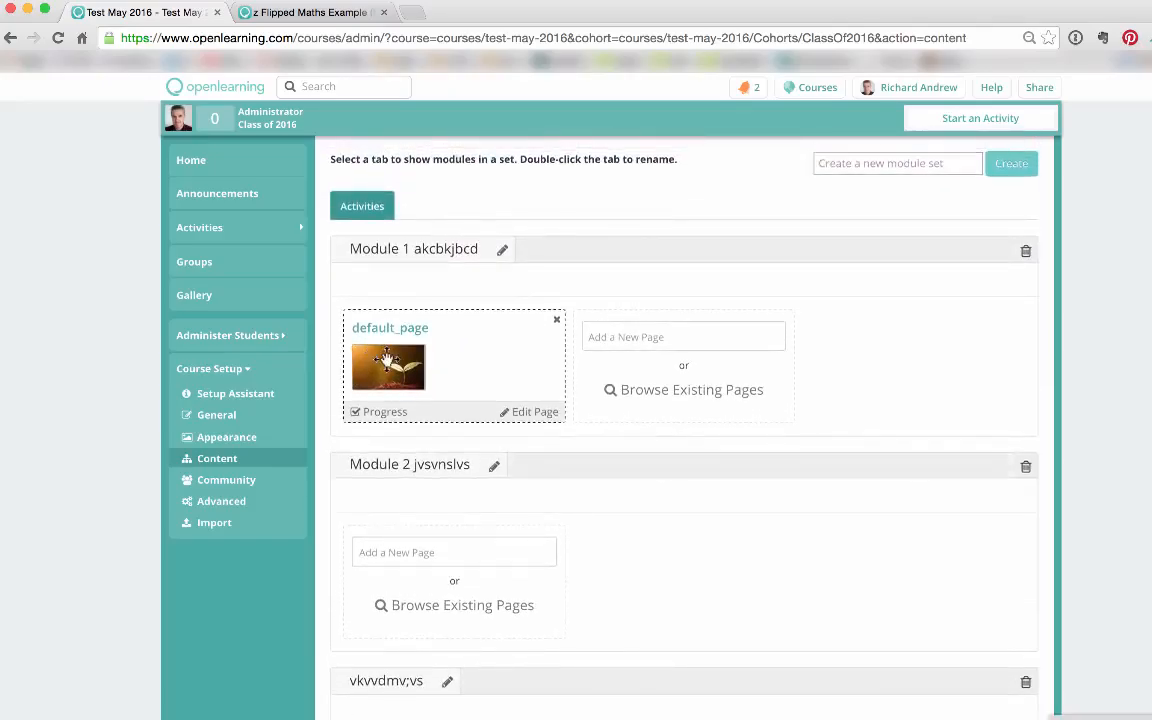
pyautogui.click(630, 337)
pyautogui.write('Page tw')
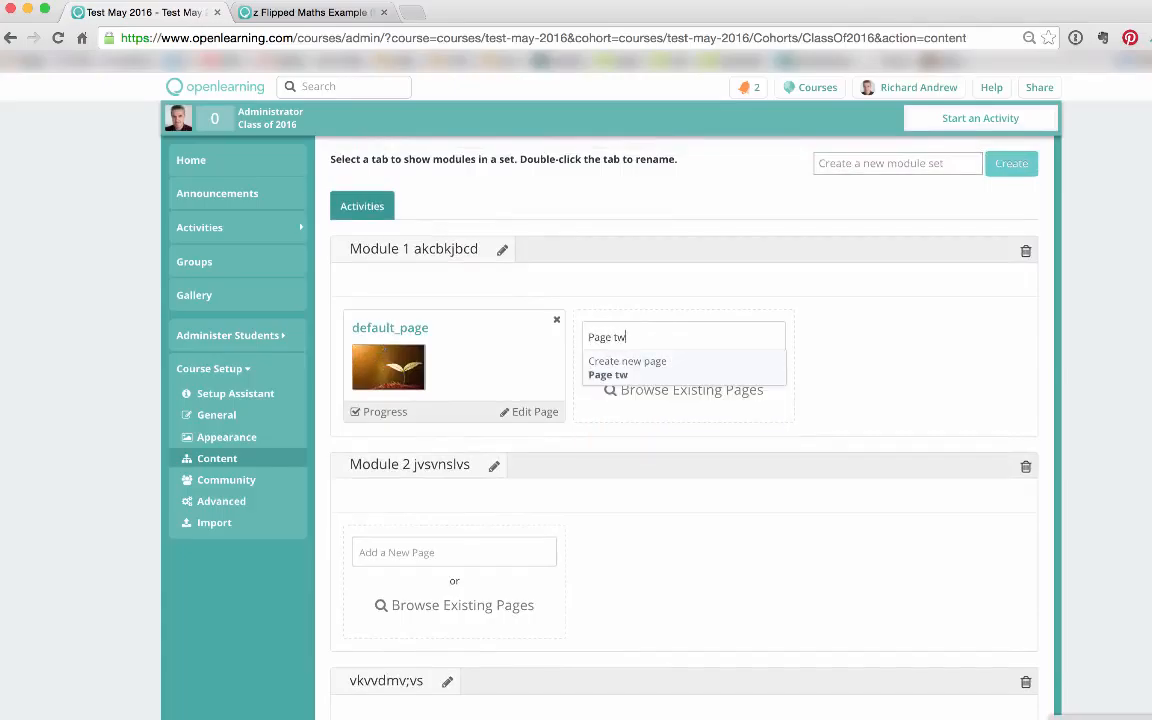
pyautogui.write('o')
pyautogui.click(635, 366)
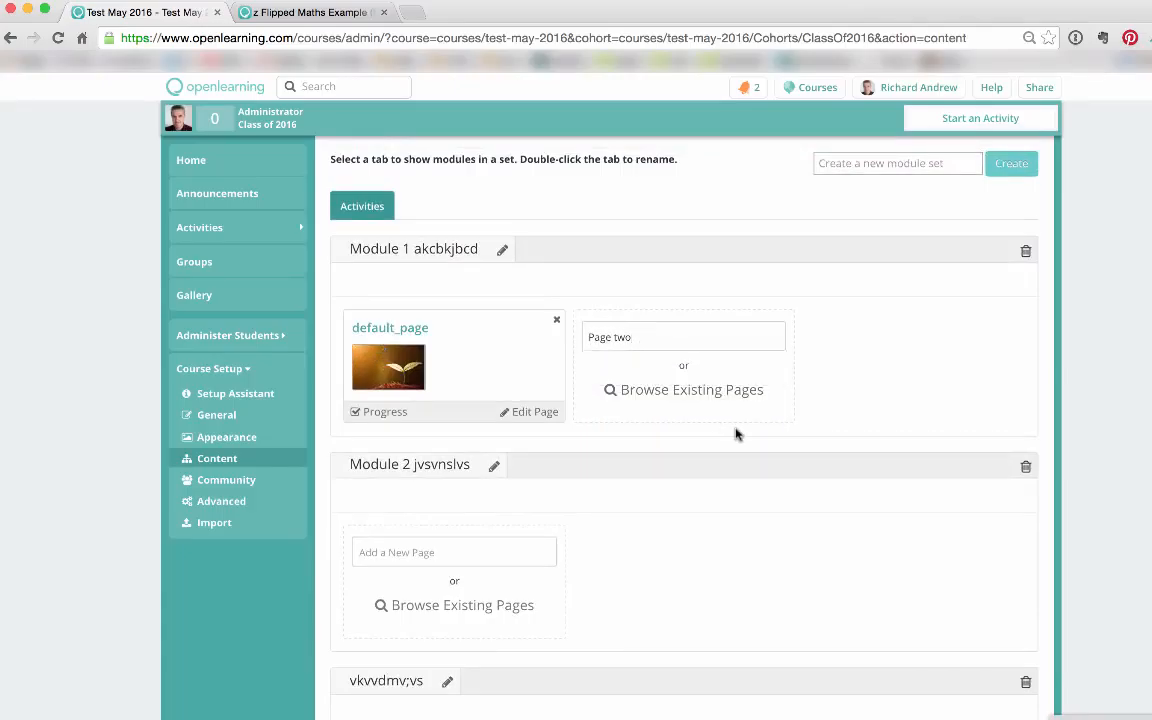
pyautogui.click(843, 337)
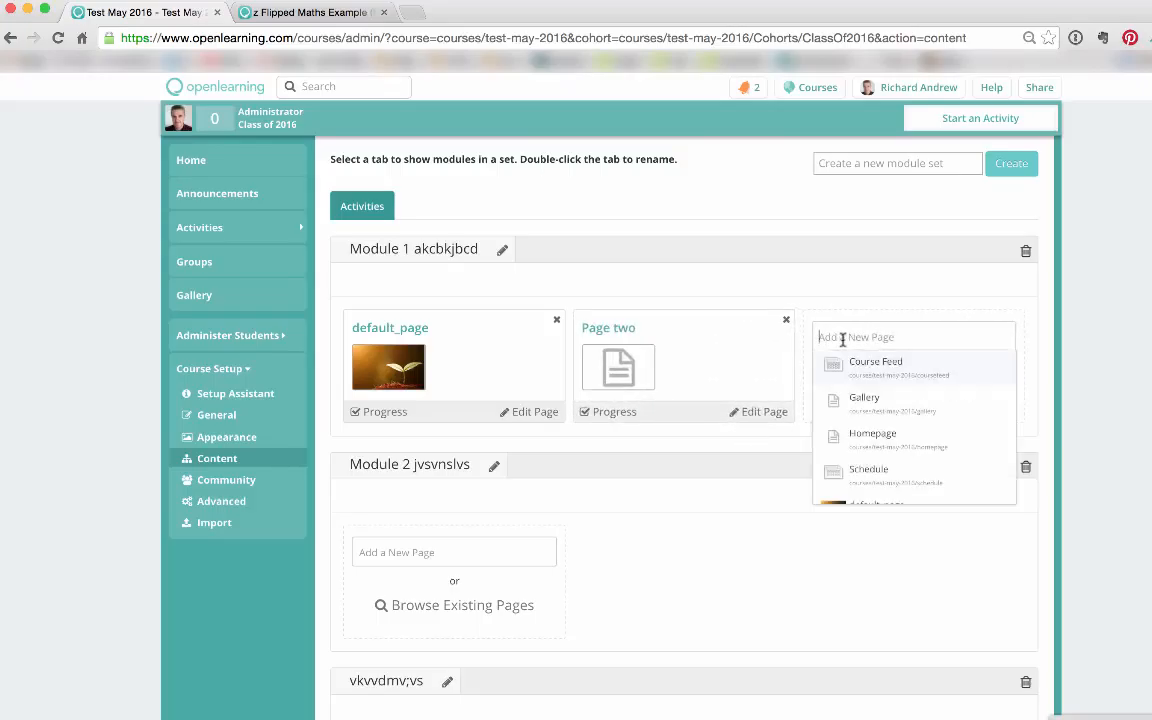
pyautogui.write('Pg 3')
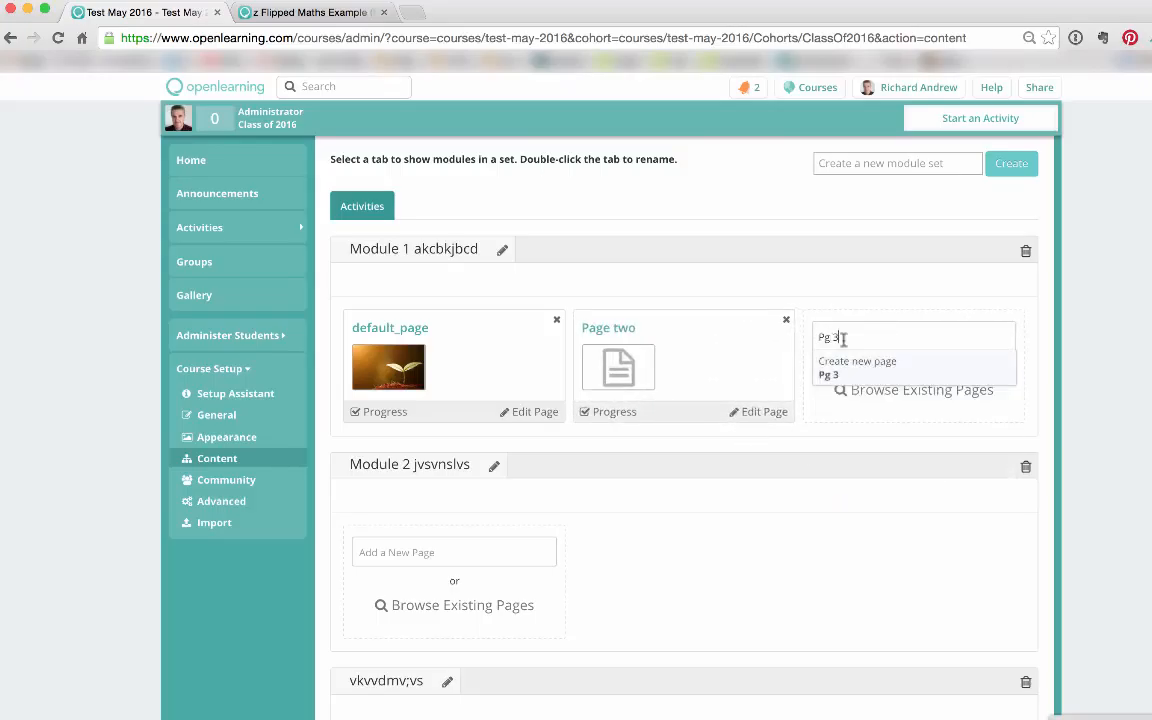
pyautogui.click(862, 370)
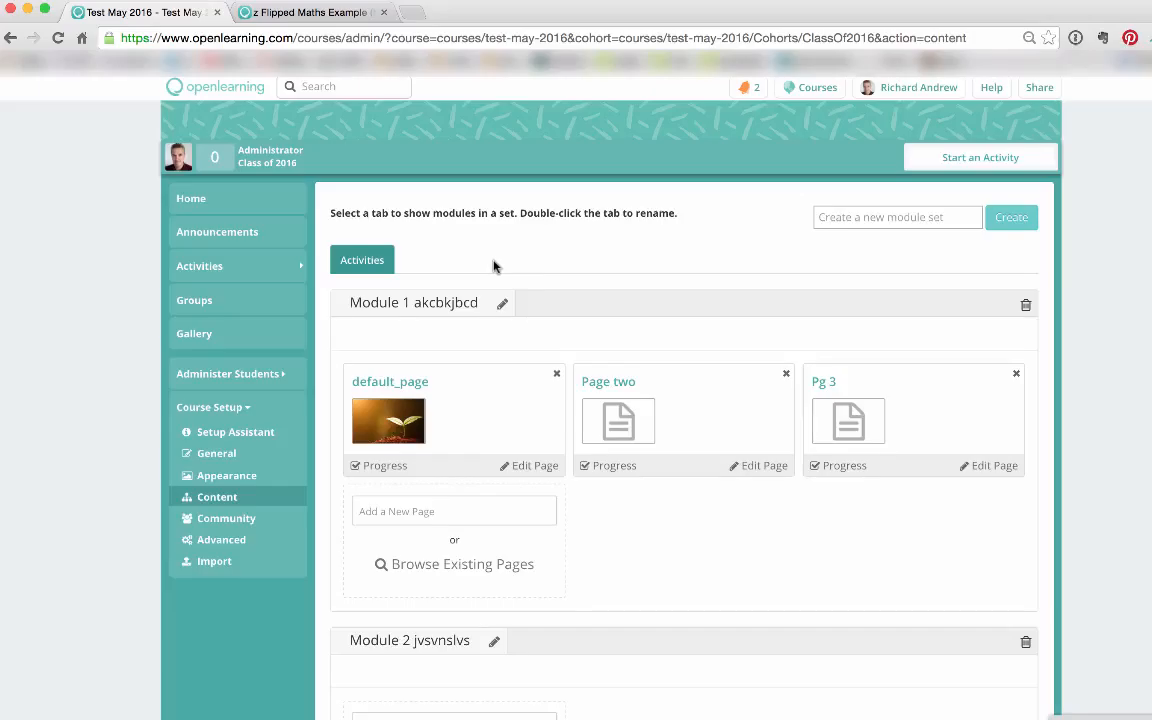
# Open default_page in the first module for editing and enter the text lines "vkcvsbvskvjbnsfv" and "sjvnvnslvnslkvns"
pyautogui.scroll(-1, 760, 330)
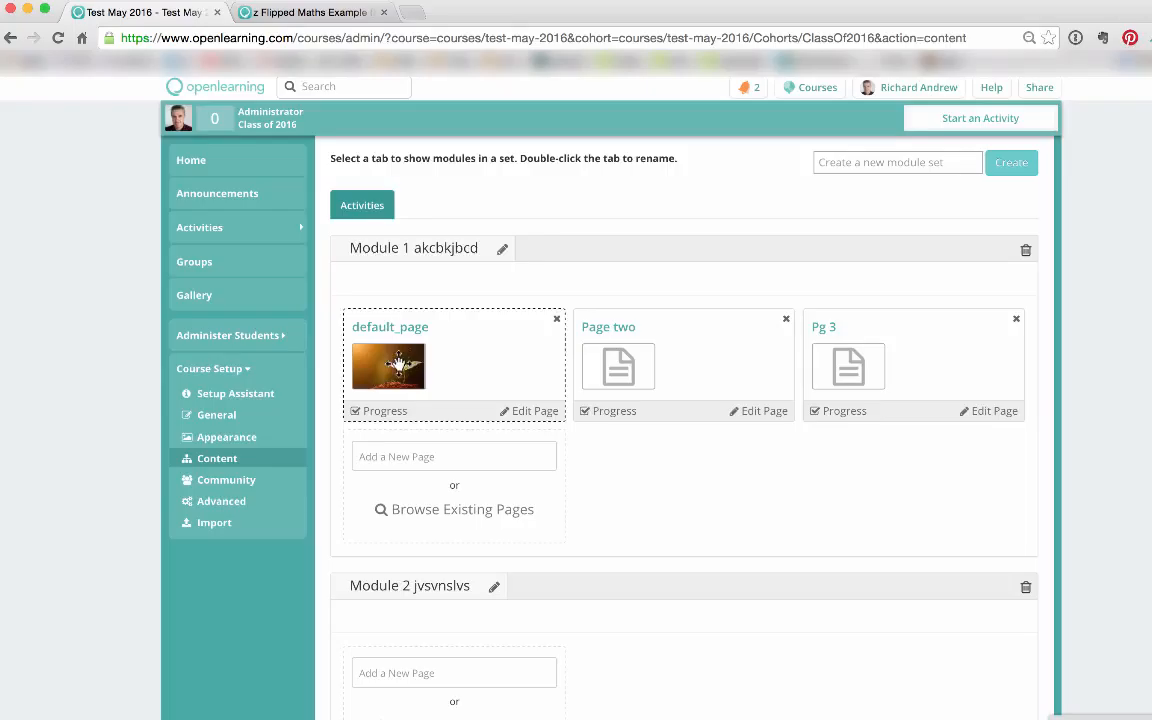
pyautogui.click(524, 411)
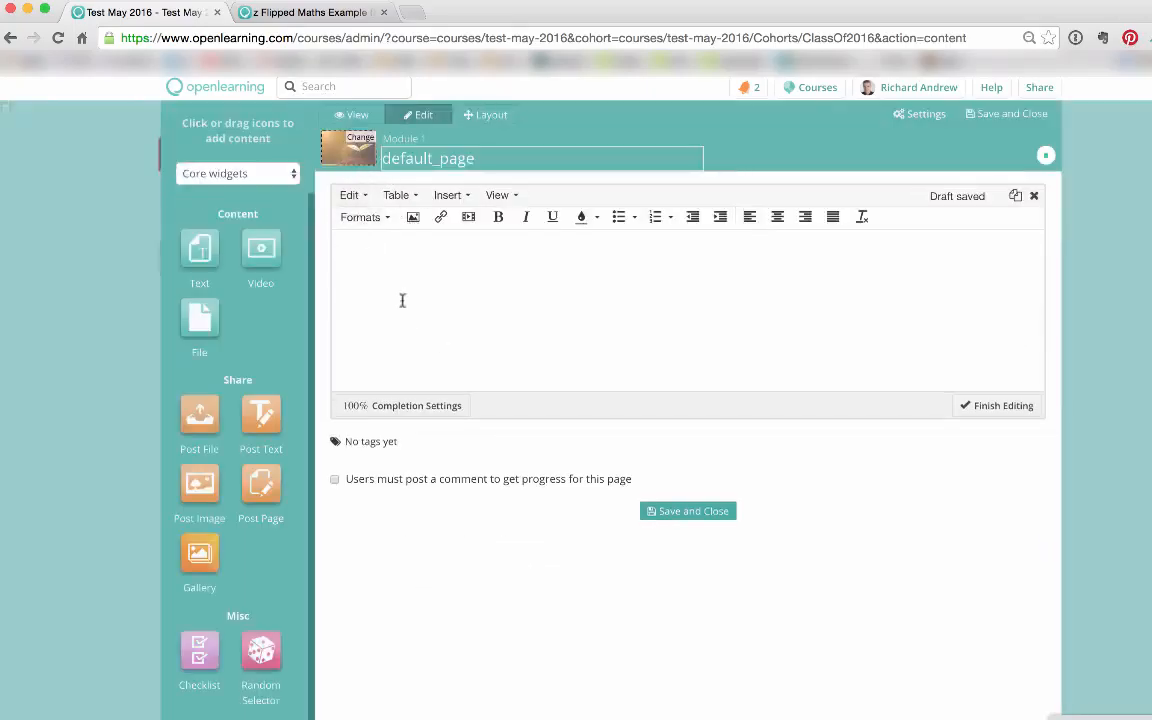
pyautogui.write('vkcvsbvskvjbnsfv')
pyautogui.press('Return')
pyautogui.write('sjvnvnslvnslkvns')
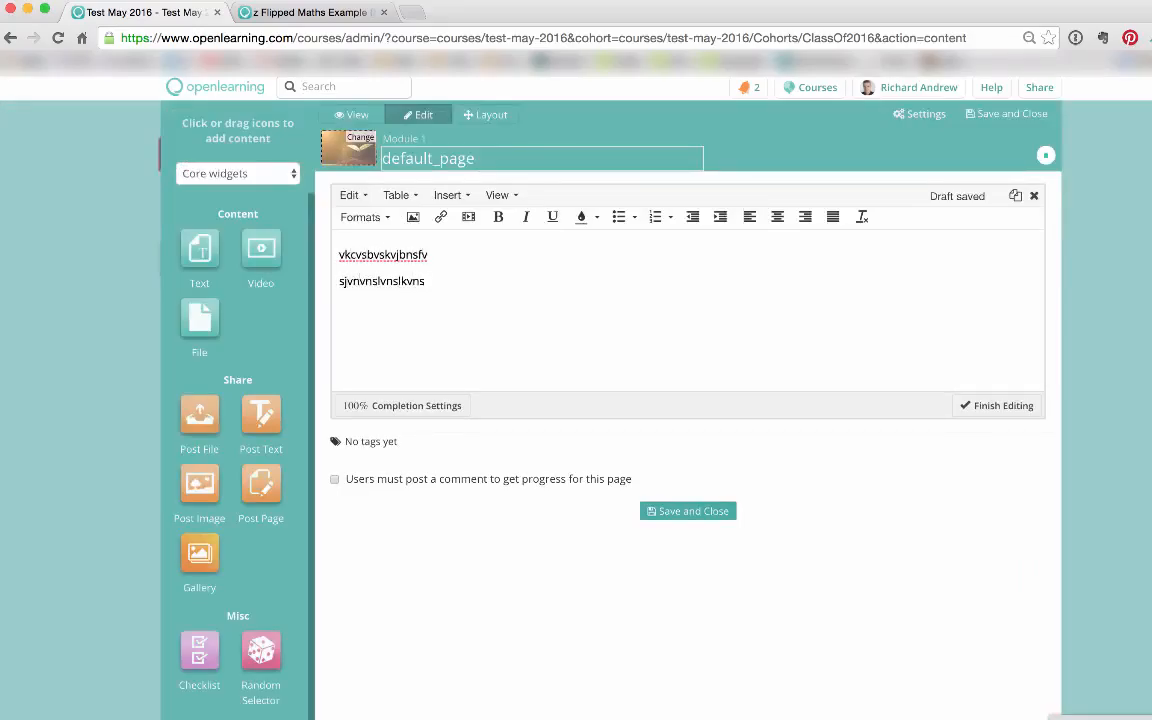
# Finish editing the default_page text, then save and close the page
pyautogui.click(997, 405)
pyautogui.click(593, 335)
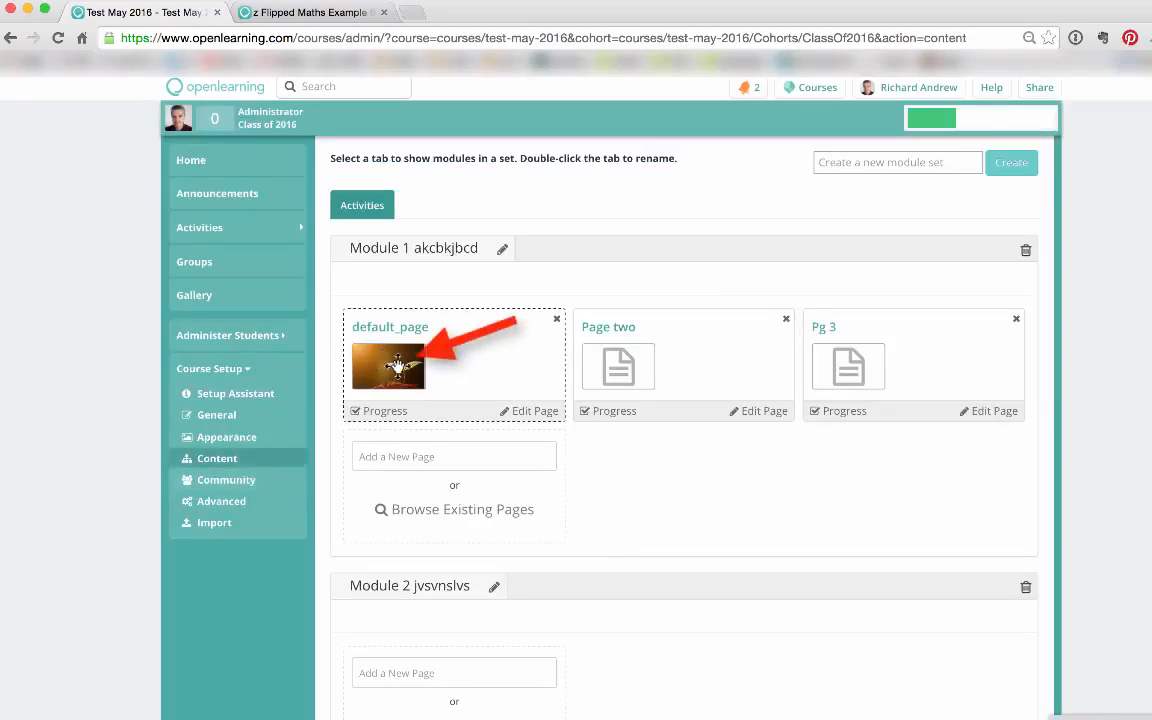
pyautogui.click(537, 412)
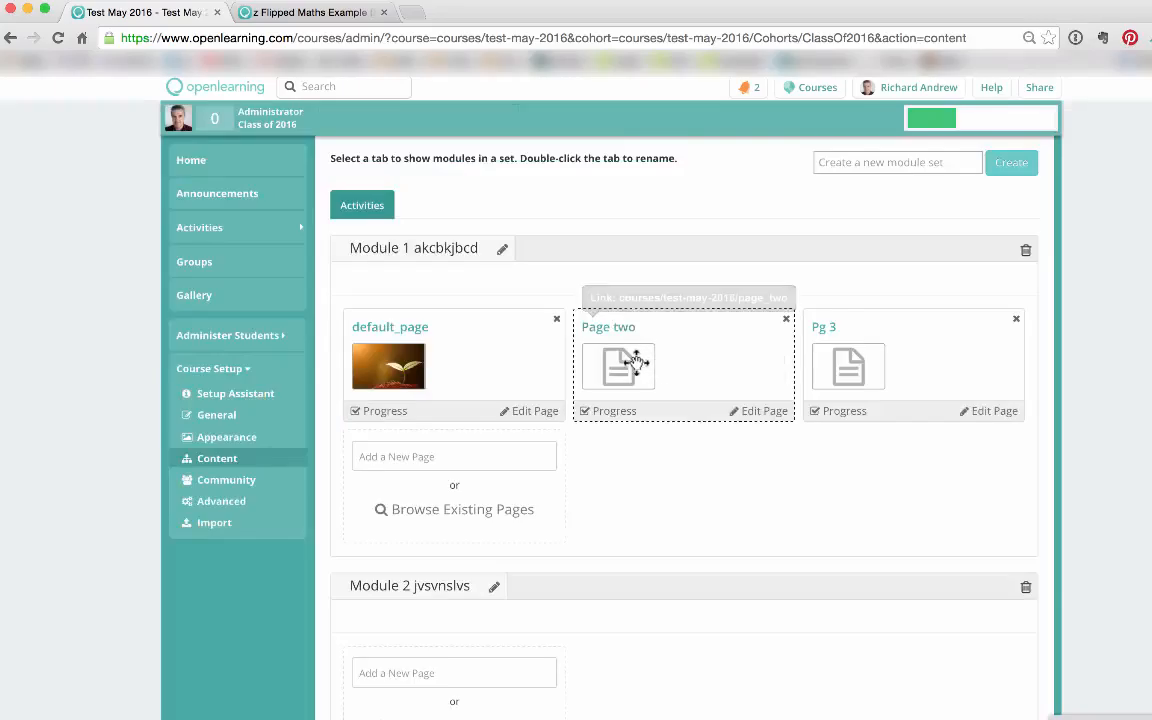
# Open Page two for editing, set its thumbnail to Read.png from the 2 Icons Editor #2 images folder, and save and close the page
pyautogui.click(752, 412)
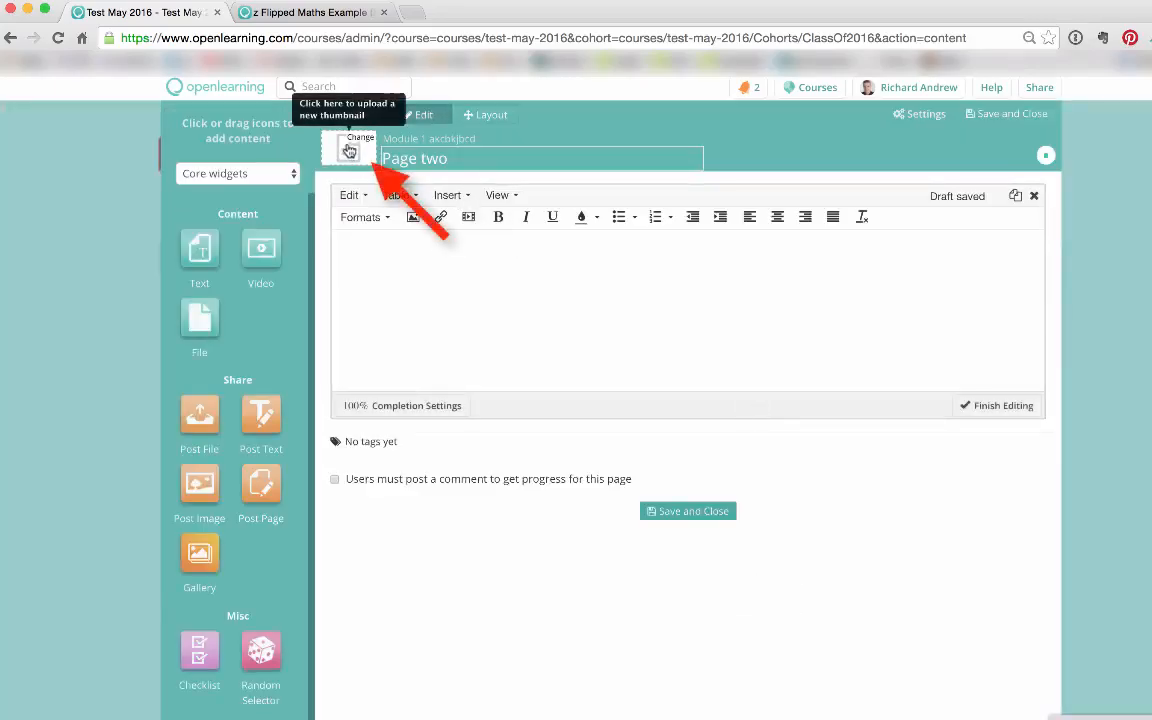
pyautogui.click(349, 150)
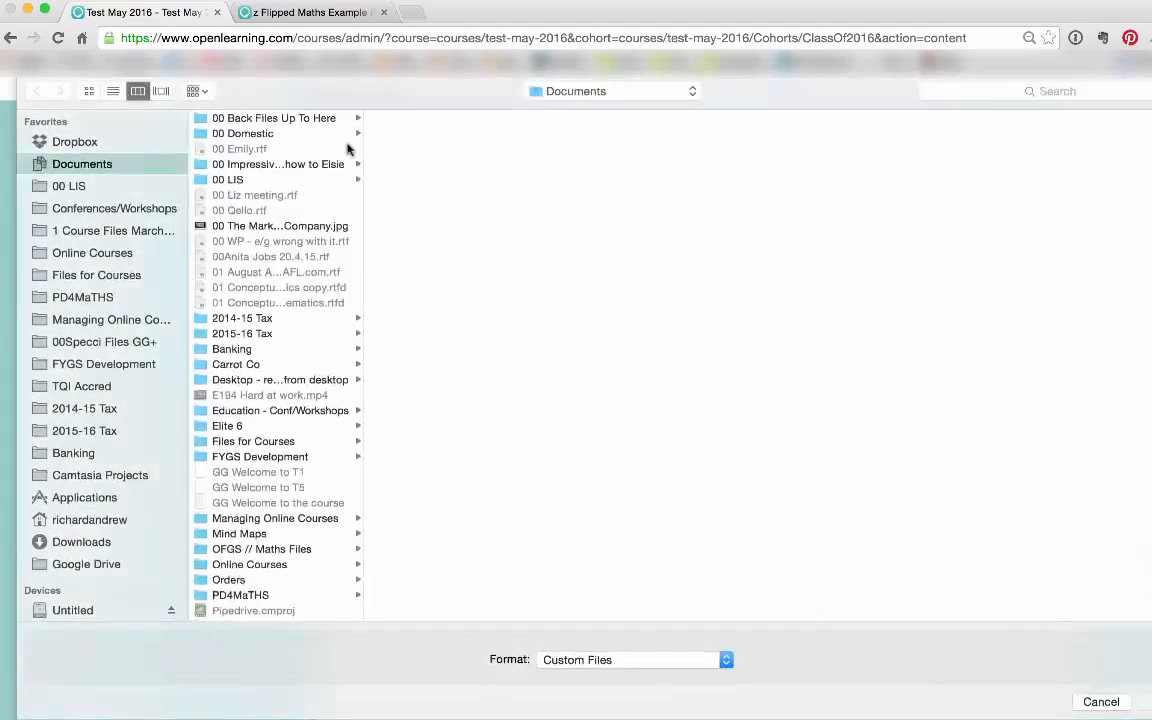
pyautogui.click(150, 276)
pyautogui.click(585, 180)
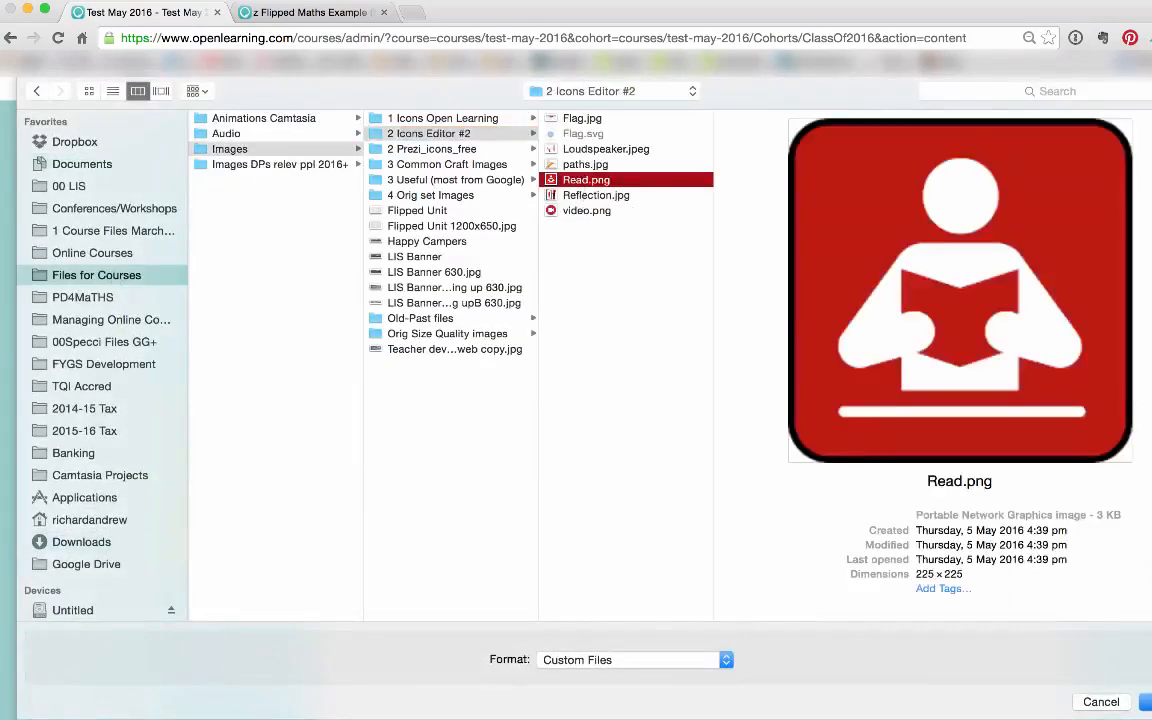
pyautogui.doubleClick(585, 180)
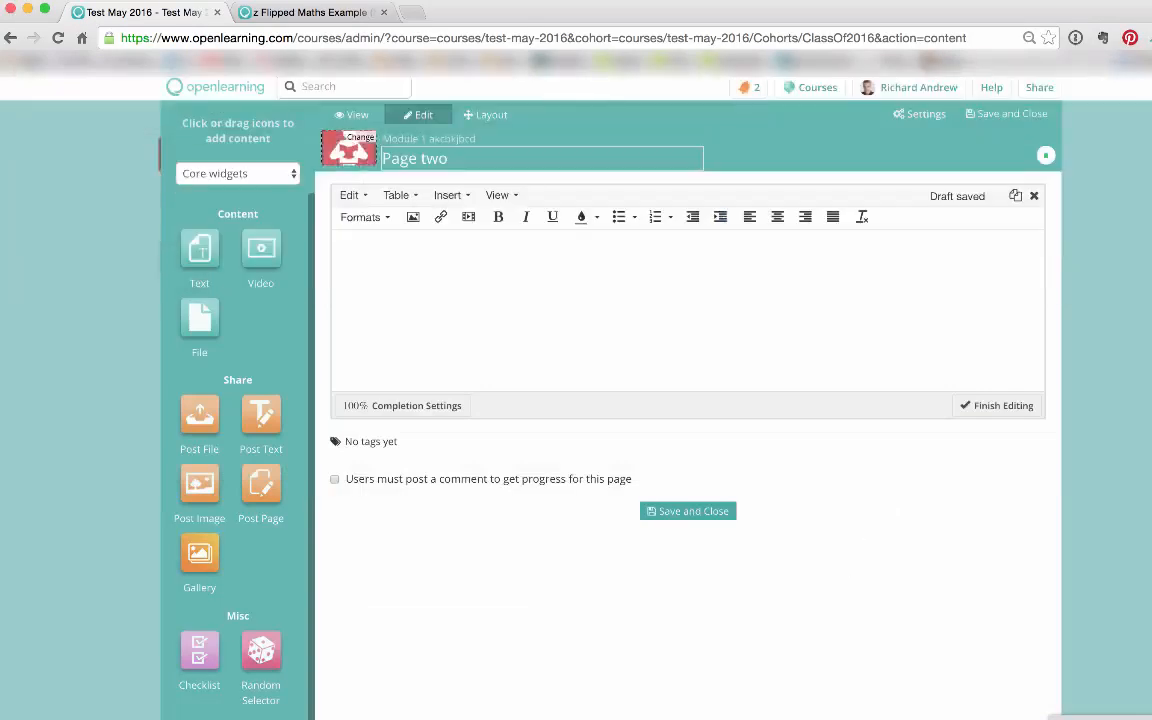
pyautogui.click(995, 406)
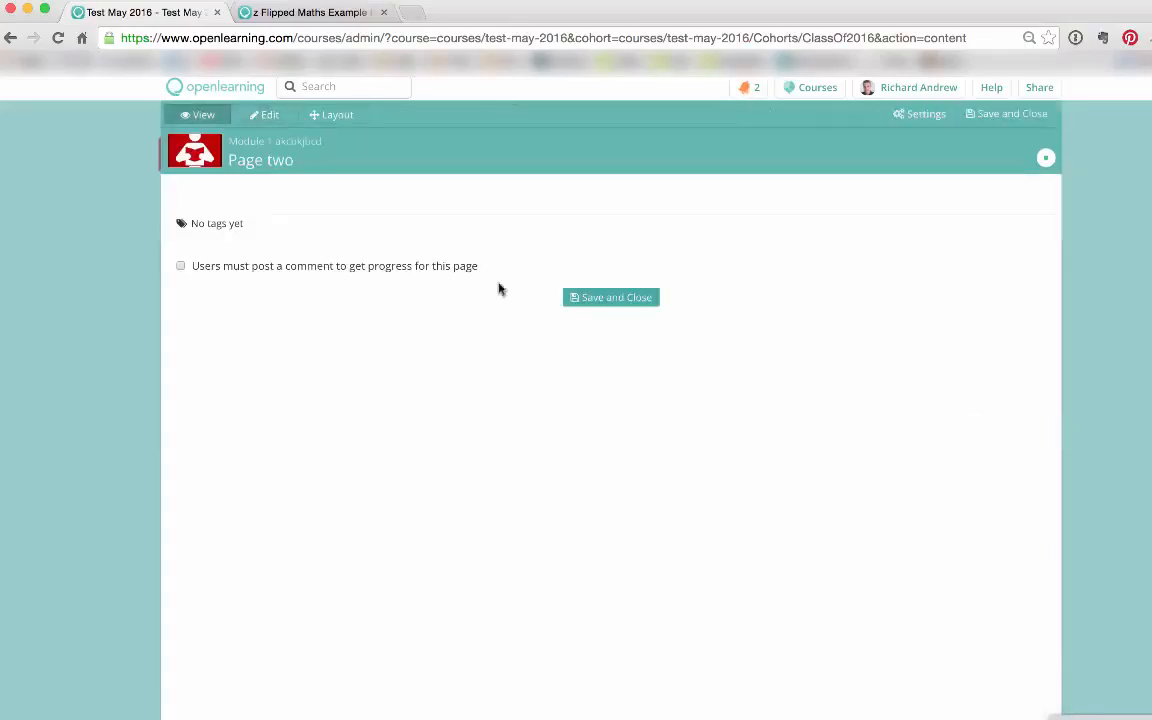
pyautogui.click(581, 298)
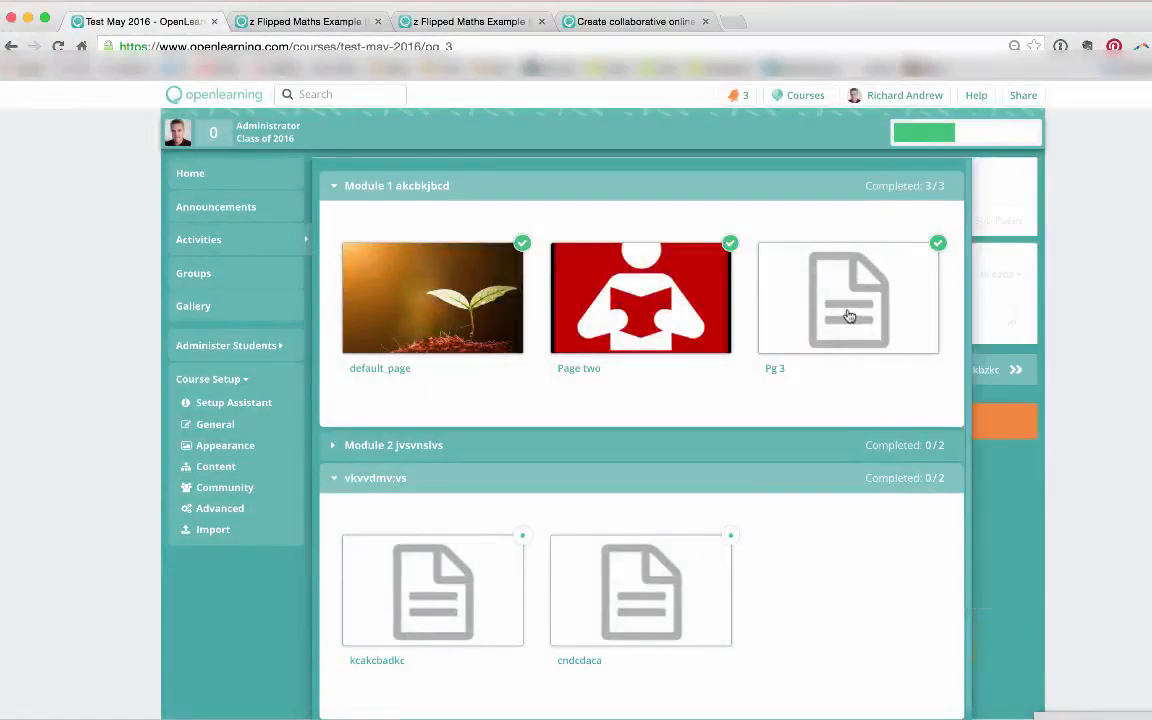
# Open Pg 3 in Module 1, enter its layout mode and insert a Text widget beside the existing text block
pyautogui.click(848, 316)
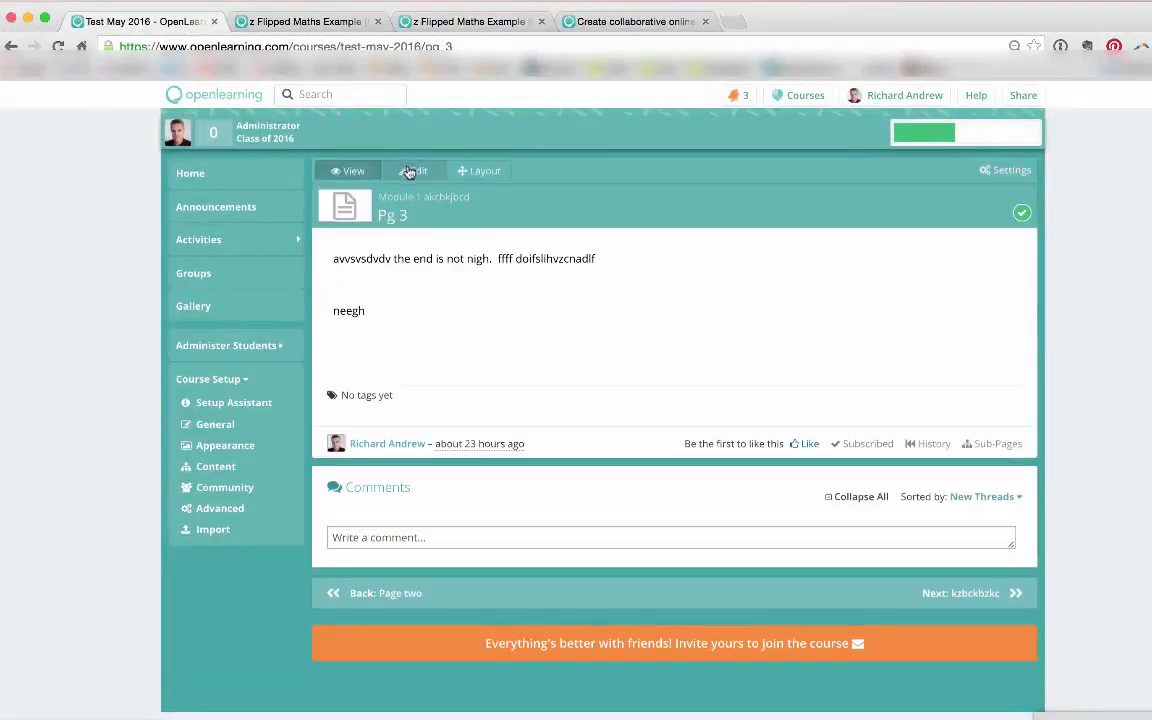
pyautogui.click(412, 171)
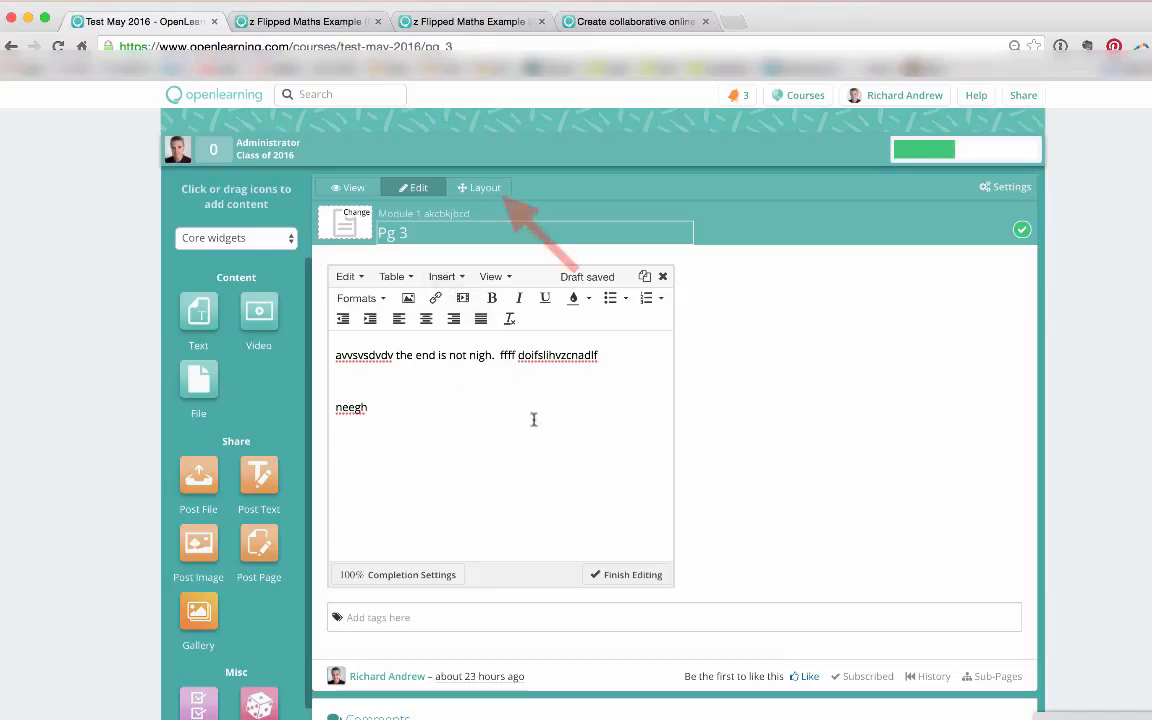
pyautogui.click(487, 193)
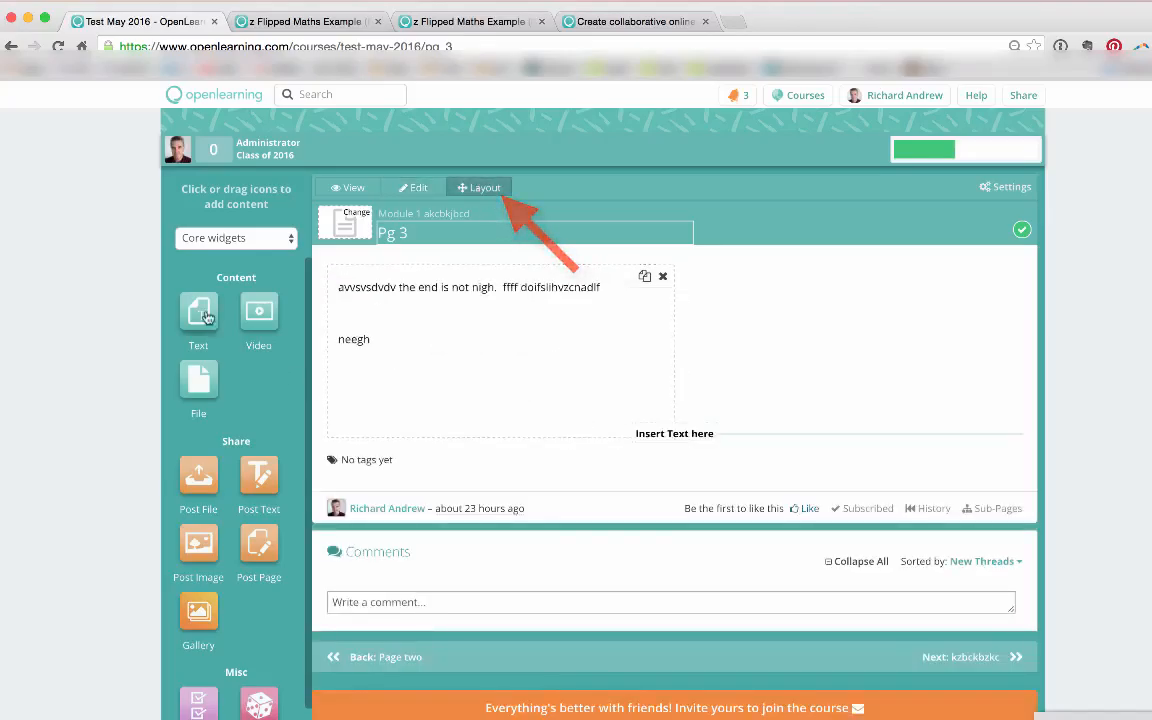
pyautogui.moveTo(198, 311); pyautogui.dragTo(794, 329)
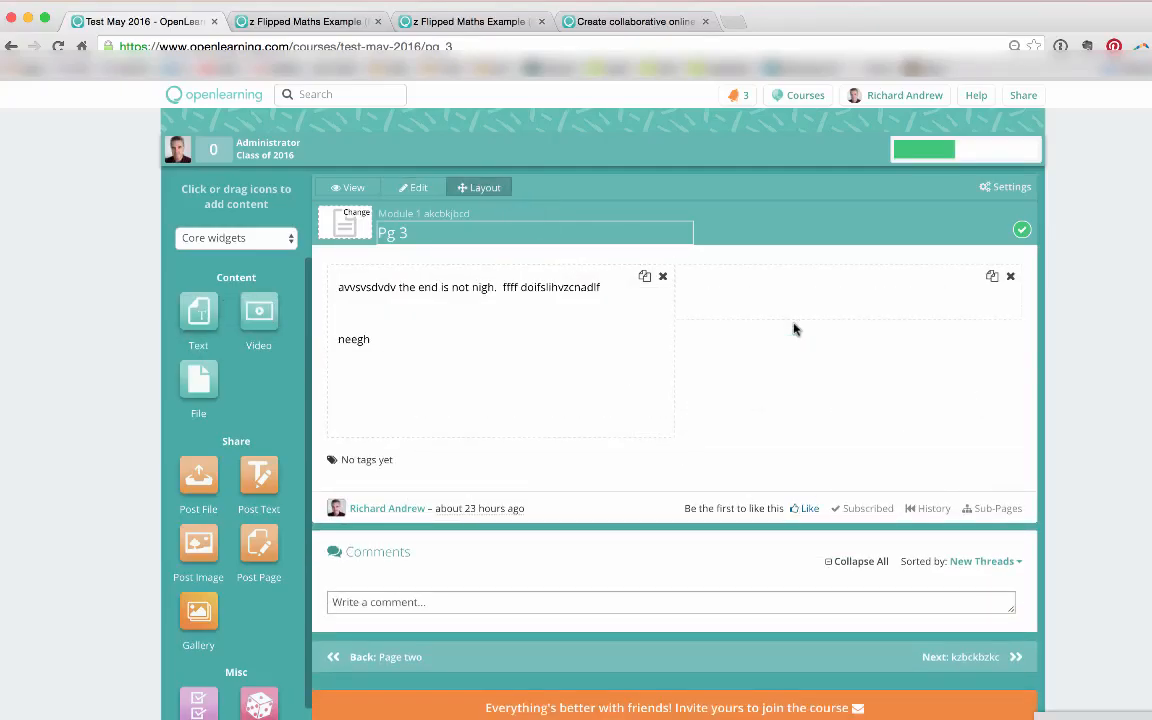
# Expand the new empty Text widget to full width and add another Text widget beside the existing text block
pyautogui.moveTo(957, 288)
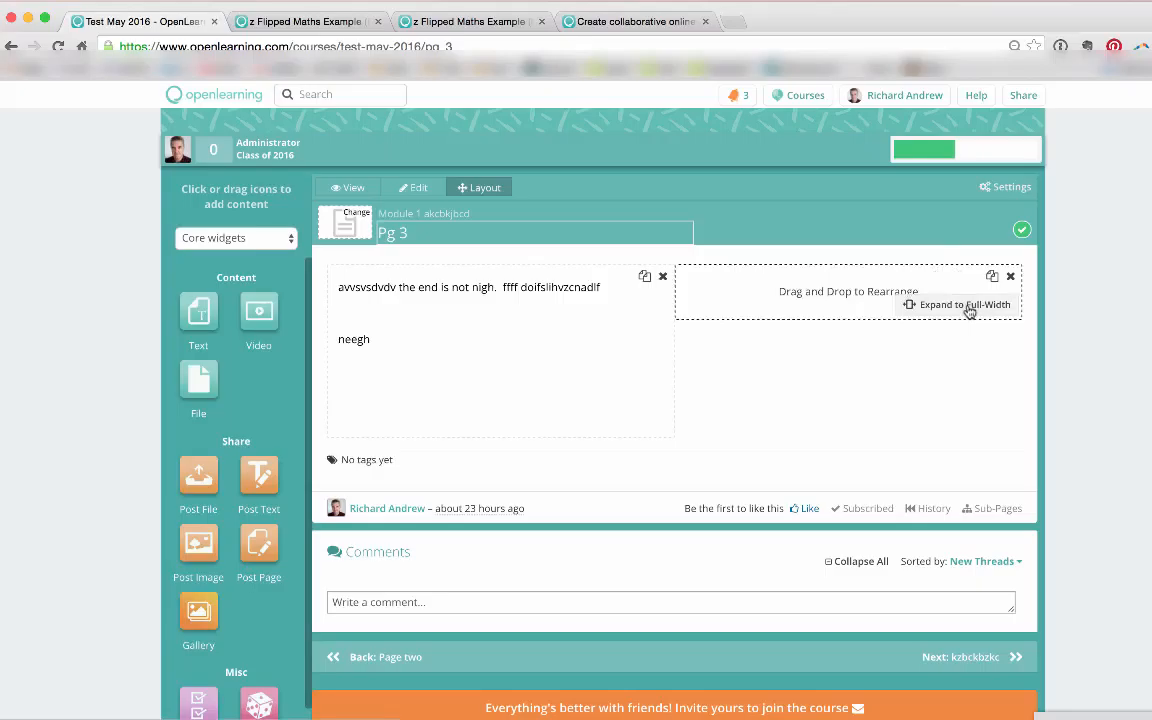
pyautogui.click(966, 305)
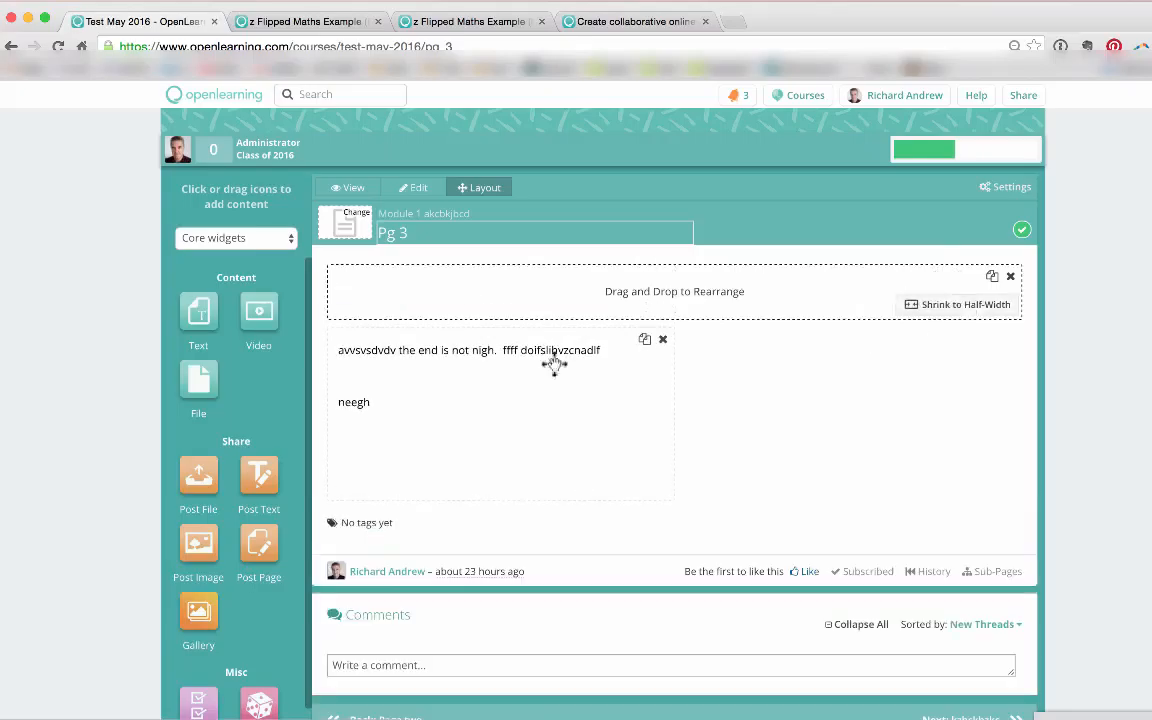
pyautogui.moveTo(198, 310); pyautogui.dragTo(800, 430)
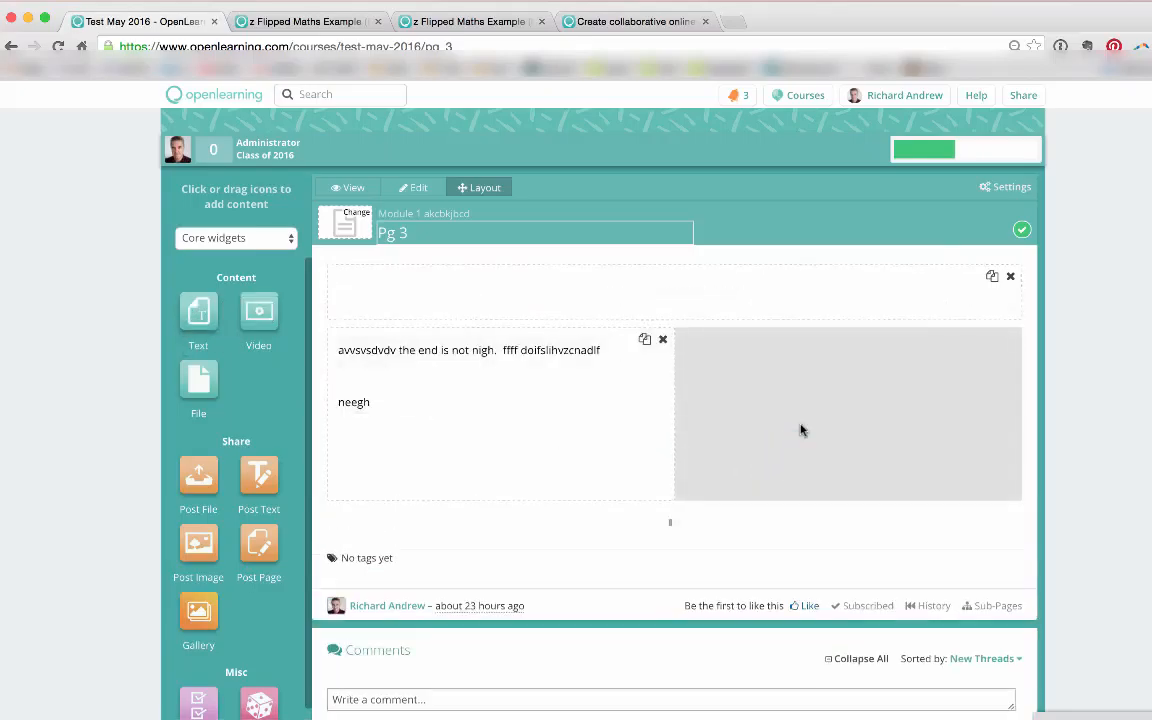
pyautogui.moveTo(705, 306)
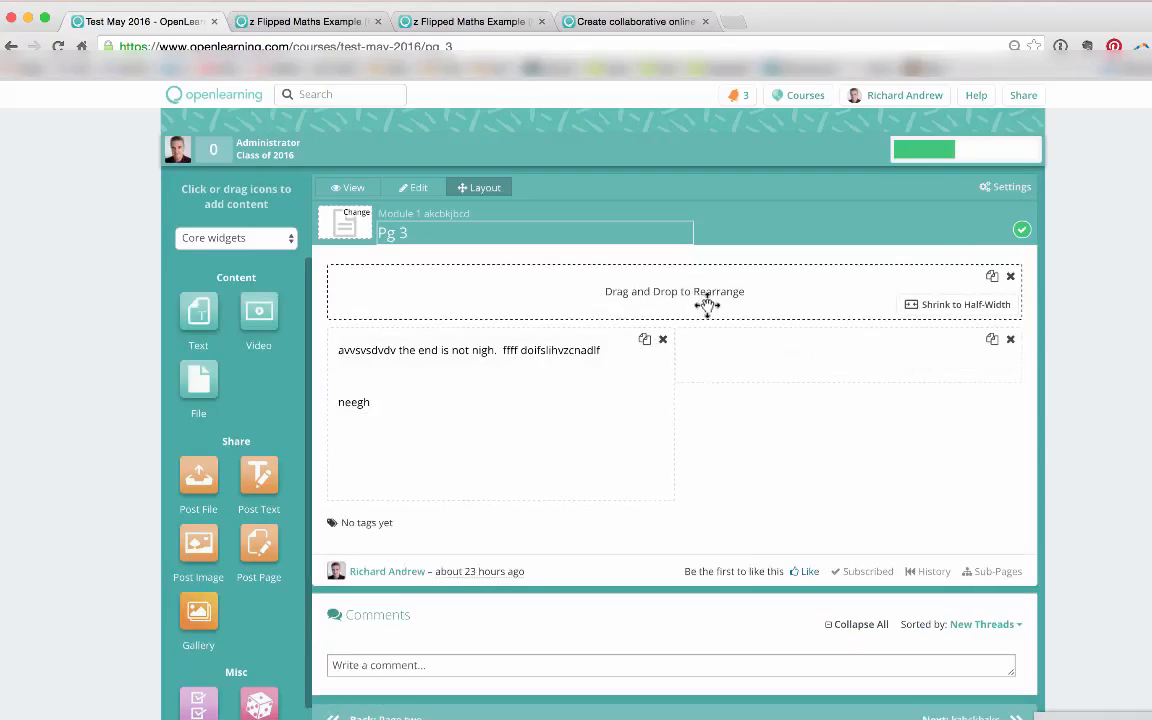
# Insert the image "Teacher dev...be? pweb.jpg" from the 00 Abstract folder into the full-width Text widget and view the page
pyautogui.click(412, 188)
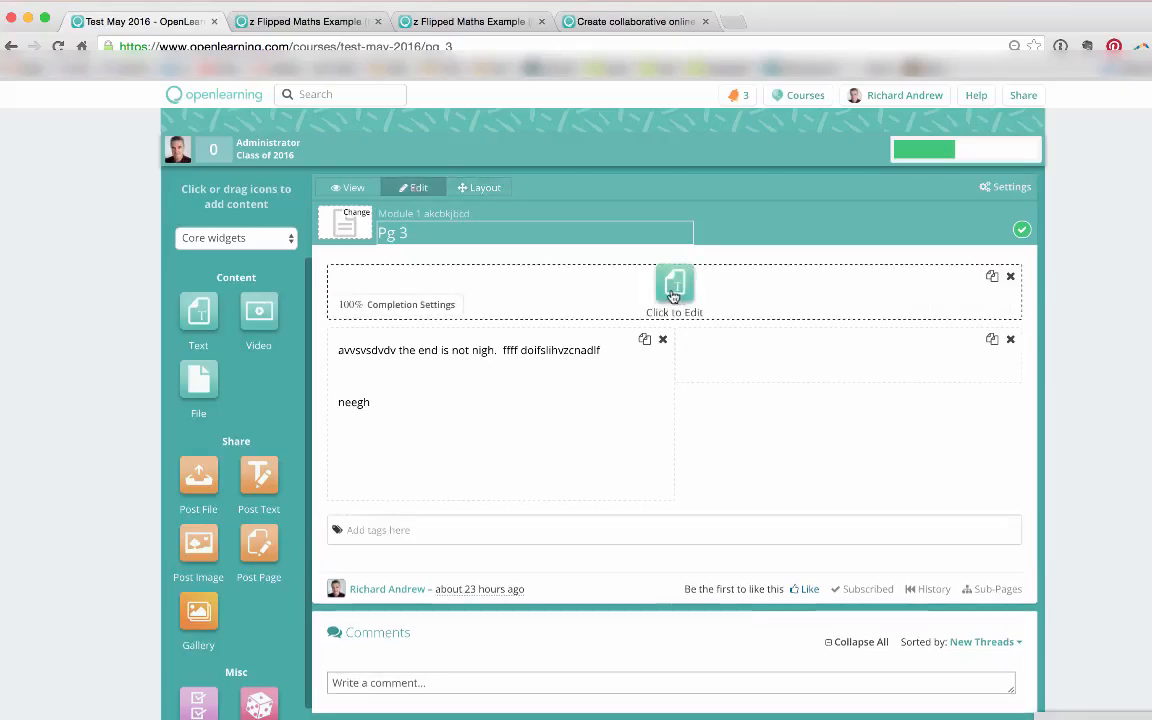
pyautogui.click(673, 288)
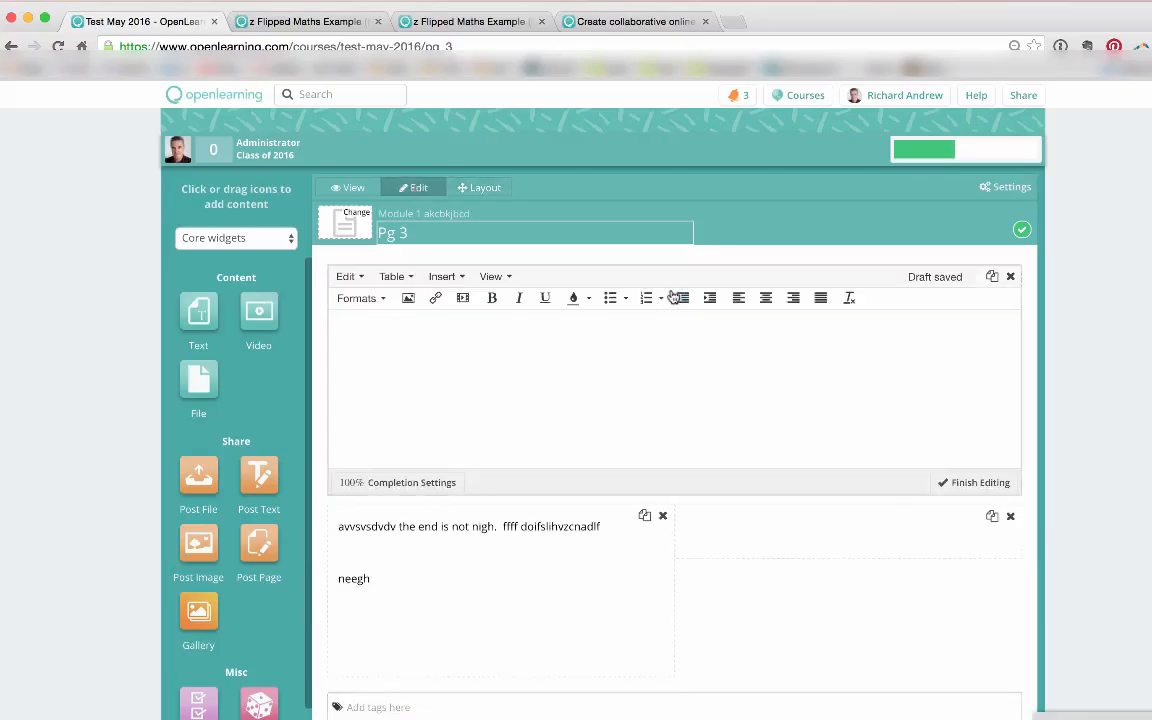
pyautogui.click(410, 298)
pyautogui.click(580, 357)
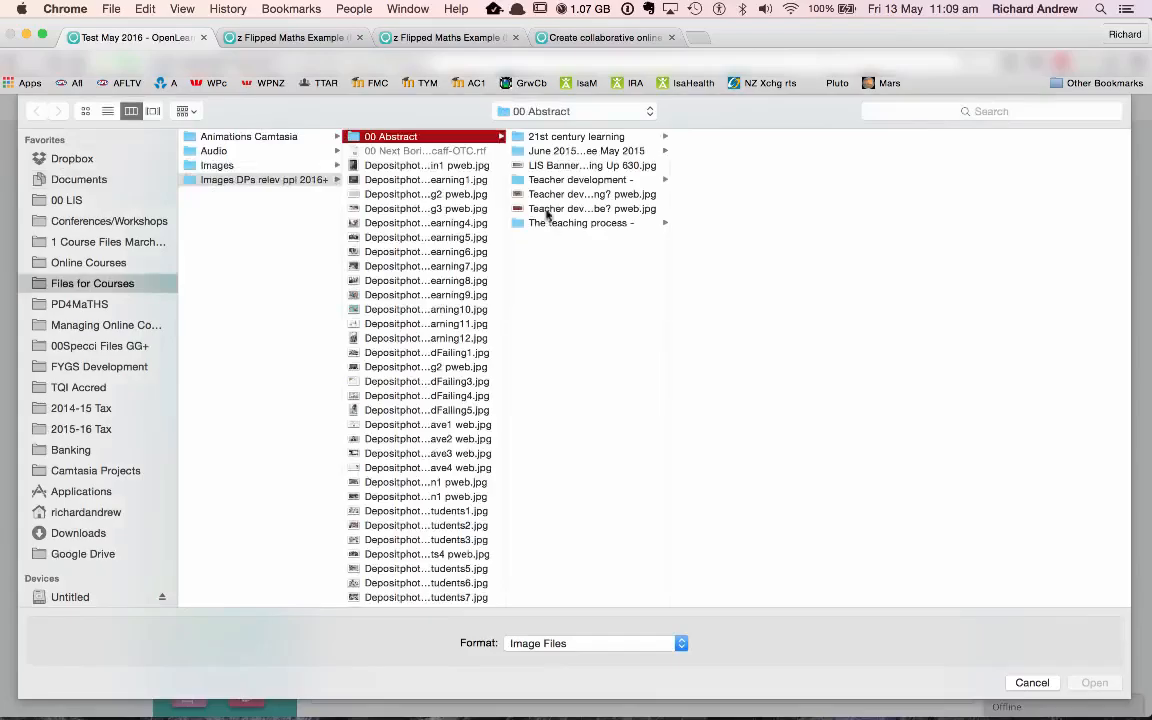
pyautogui.click(547, 210)
pyautogui.click(1086, 682)
pyautogui.click(716, 286)
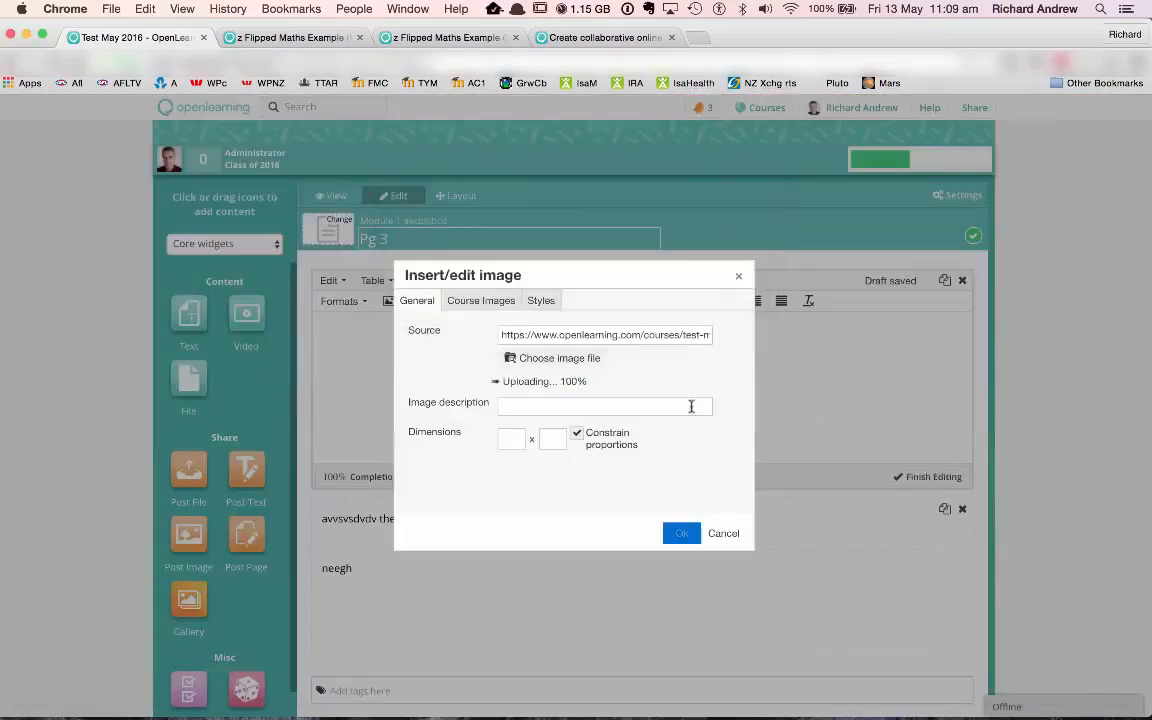
pyautogui.click(680, 533)
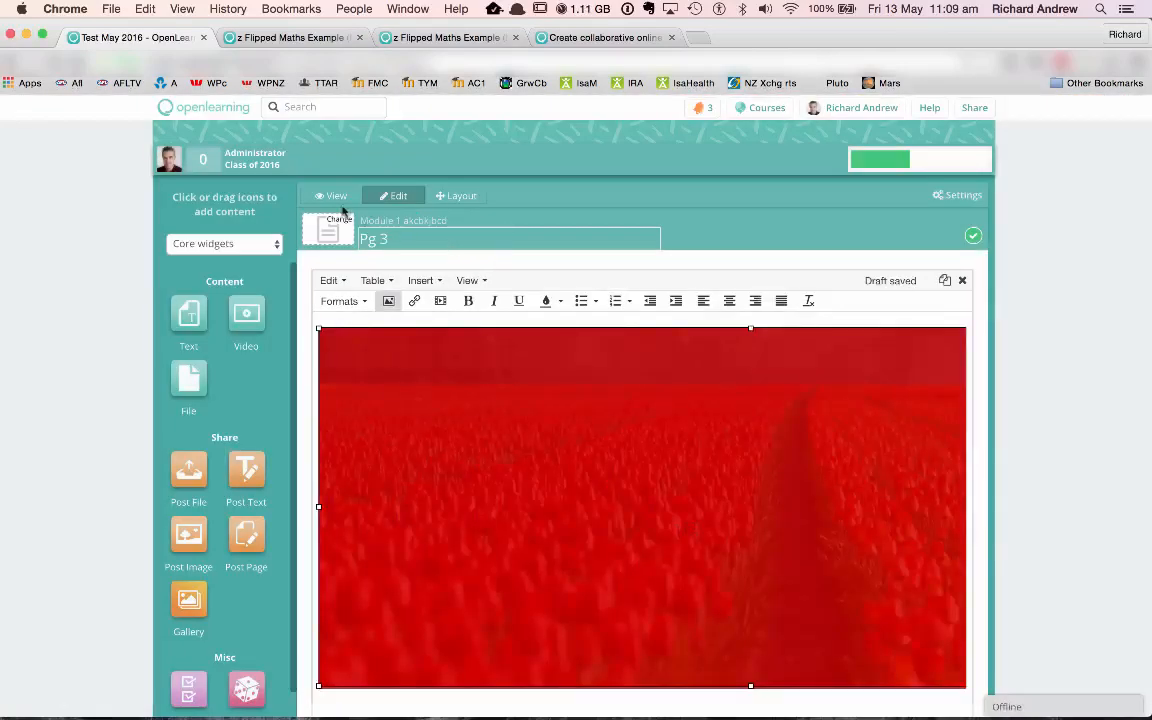
pyautogui.click(338, 196)
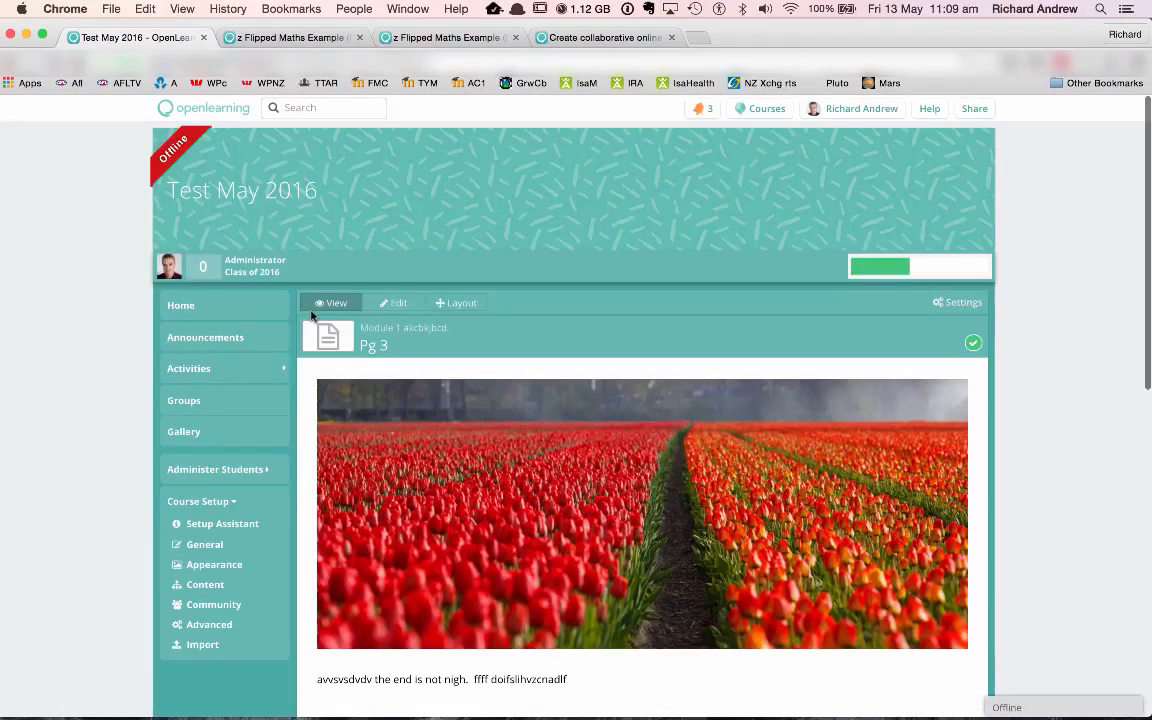
# Enter "zvn l nzl nzl nz lnzlJnc" in the empty half-width Text widget below the image and finish editing it
pyautogui.click(393, 302)
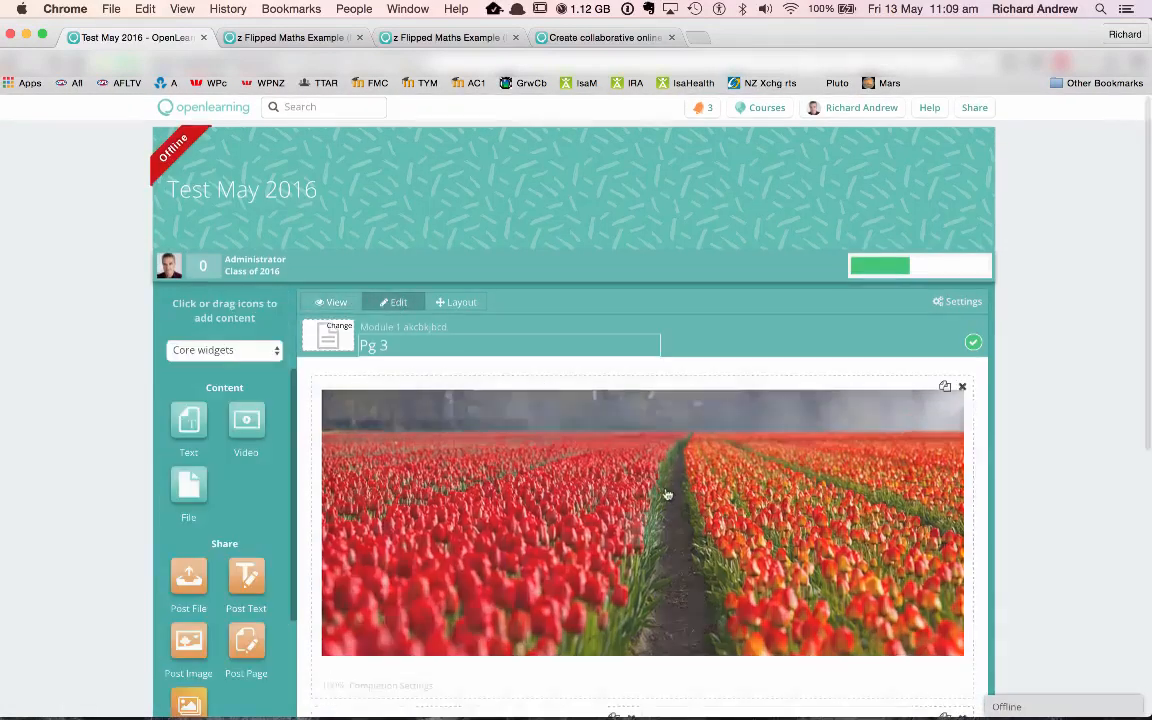
pyautogui.scroll(-4, 667, 494)
pyautogui.click(805, 301)
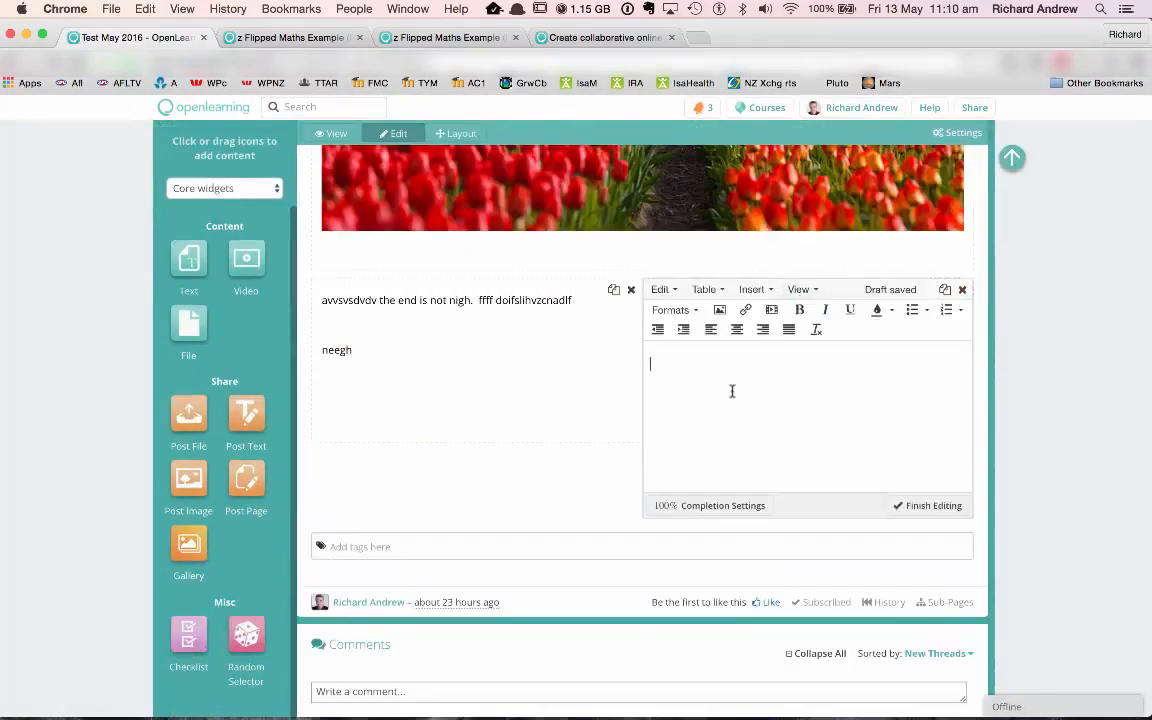
pyautogui.write('zvn l nzl nzl nzlzbc')
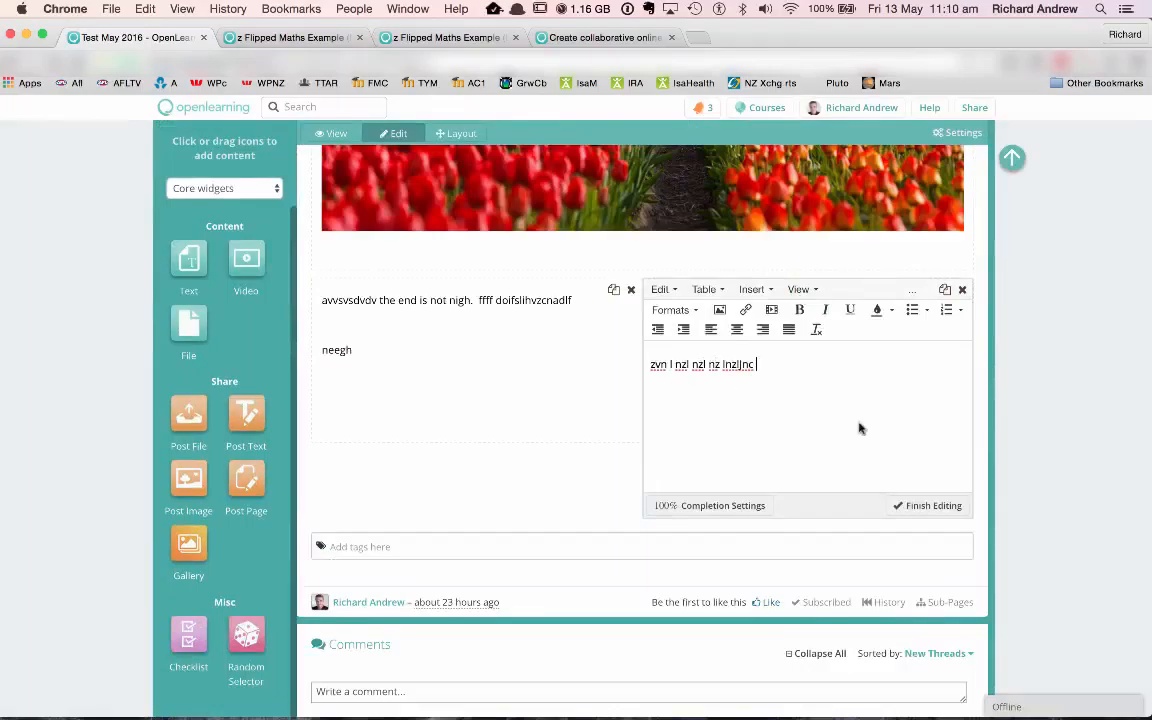
pyautogui.click(926, 505)
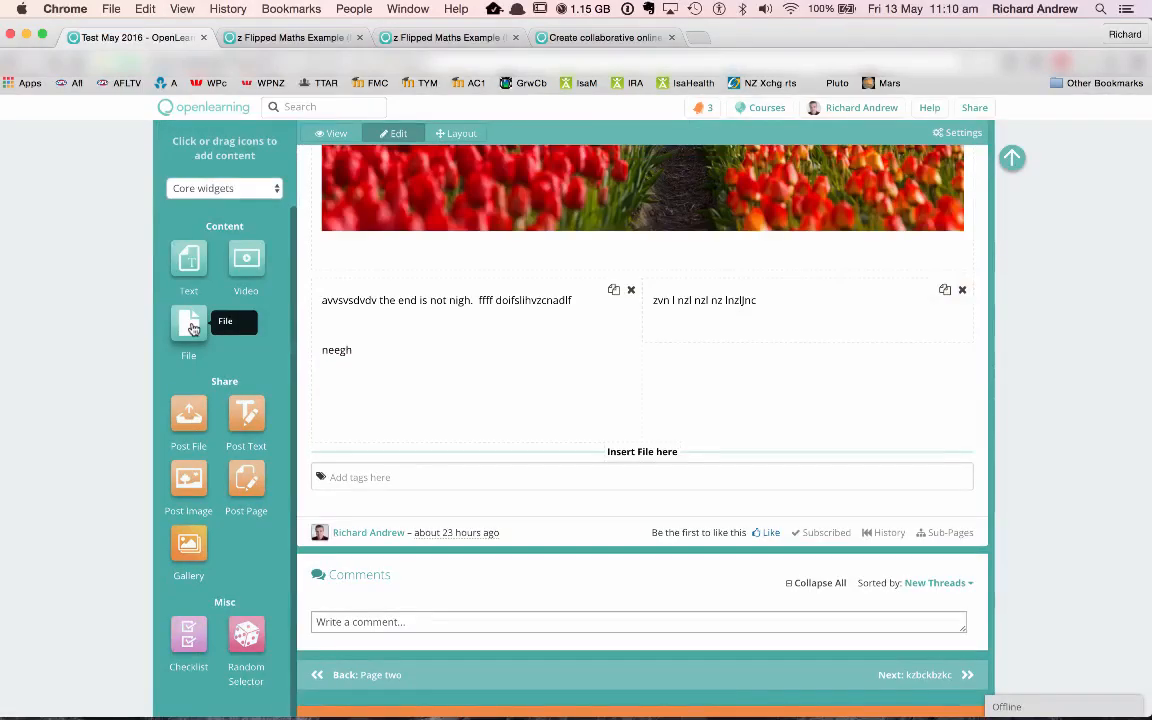
# Add a File widget below the "zvn l nzl" text, upload "Curiosity is critical.pdf" into it, finish editing and view the page
pyautogui.moveTo(193, 328); pyautogui.dragTo(781, 402)
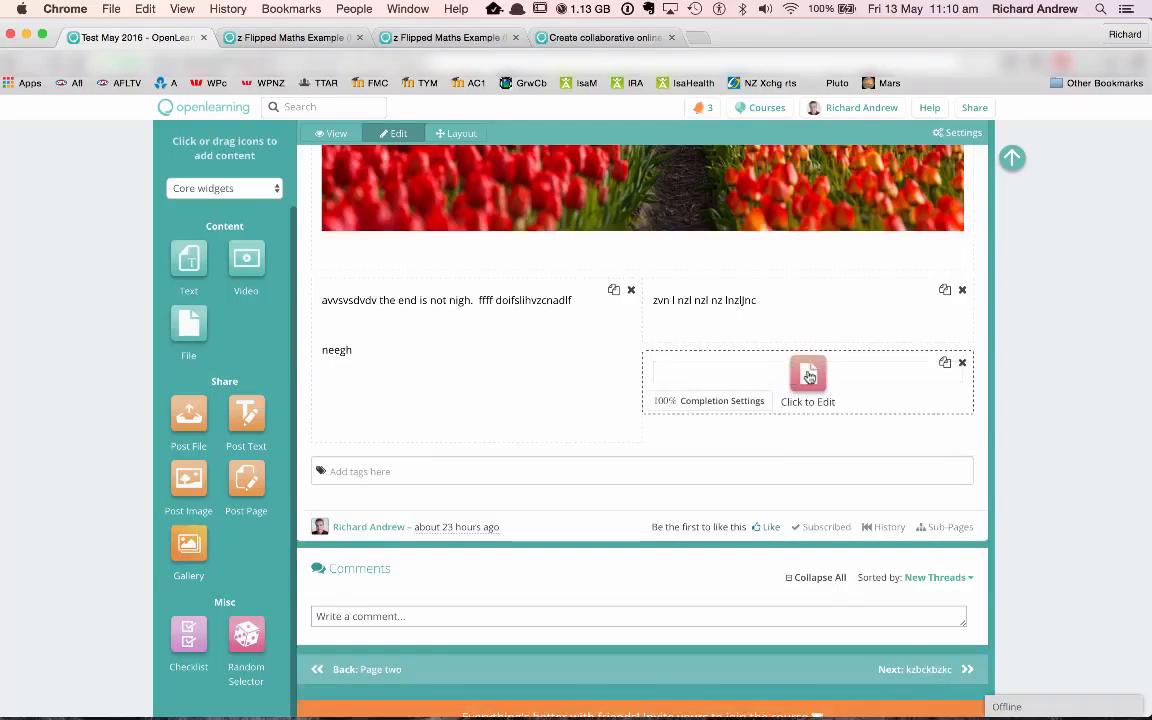
pyautogui.click(809, 375)
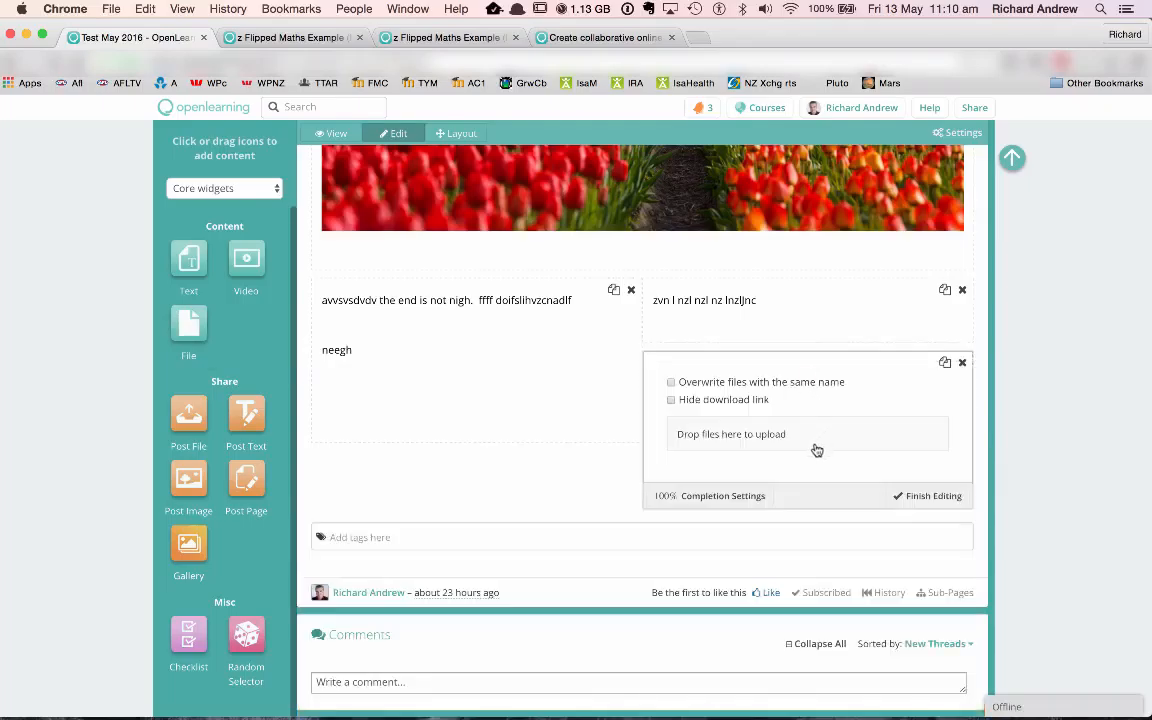
pyautogui.click(775, 434)
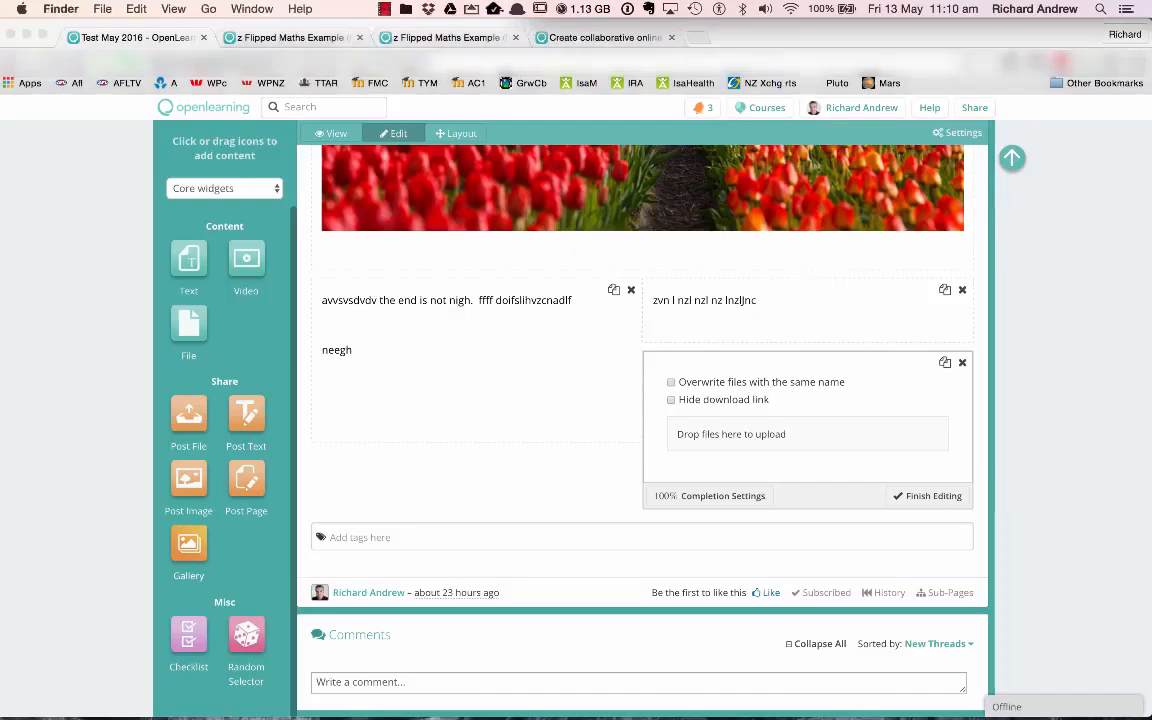
pyautogui.moveTo(1150, 160); pyautogui.dragTo(763, 449)
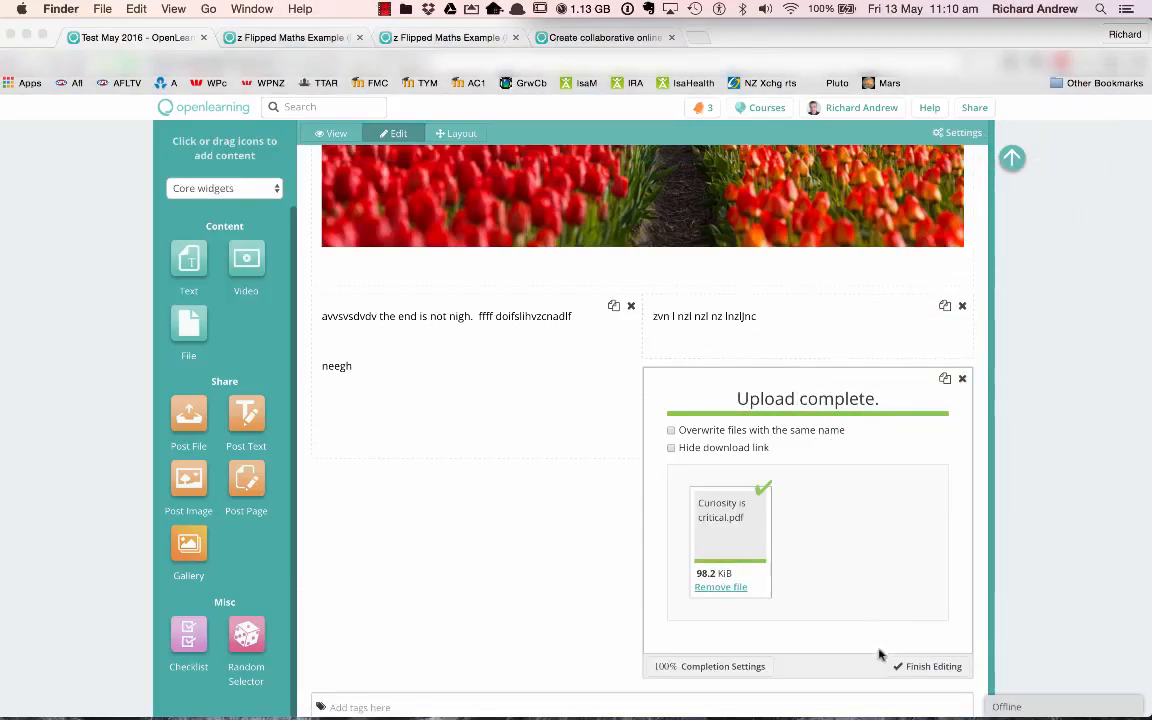
pyautogui.click(920, 665)
pyautogui.click(922, 668)
pyautogui.scroll(5, 640, 450)
pyautogui.click(334, 305)
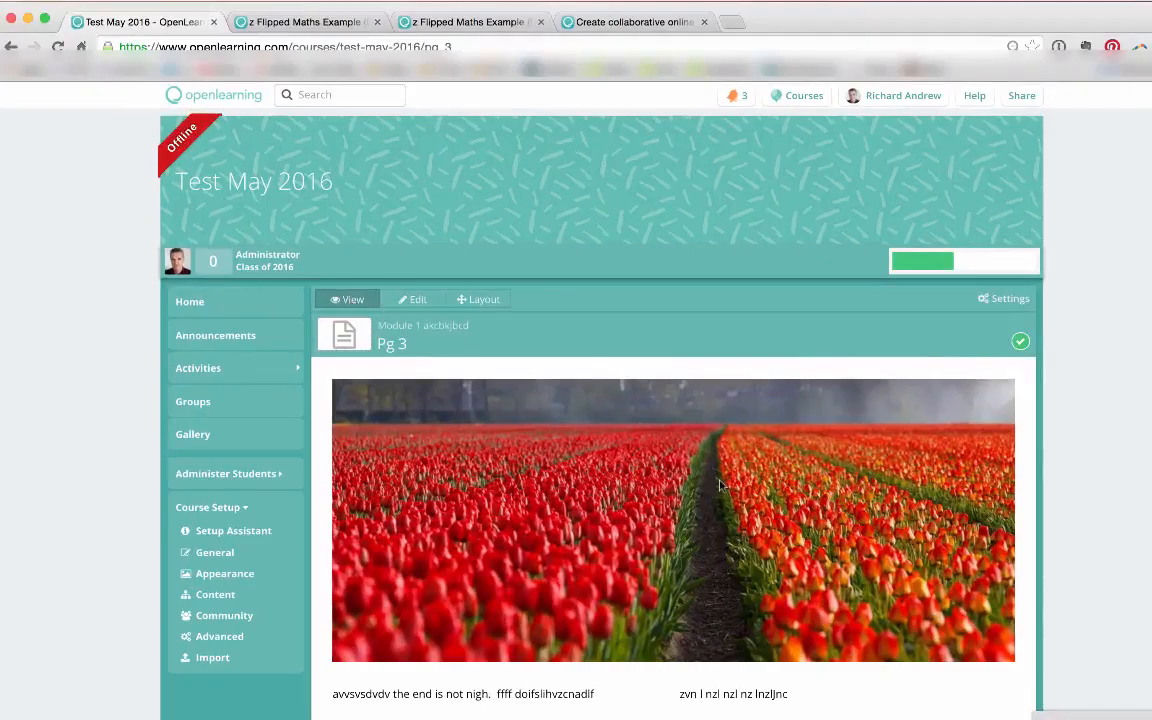
# Look through the embedded PDF on Pg 3 and expand its File widget to full width in layout mode
pyautogui.scroll(-6, 720, 485)
pyautogui.scroll(-5, 745, 545)
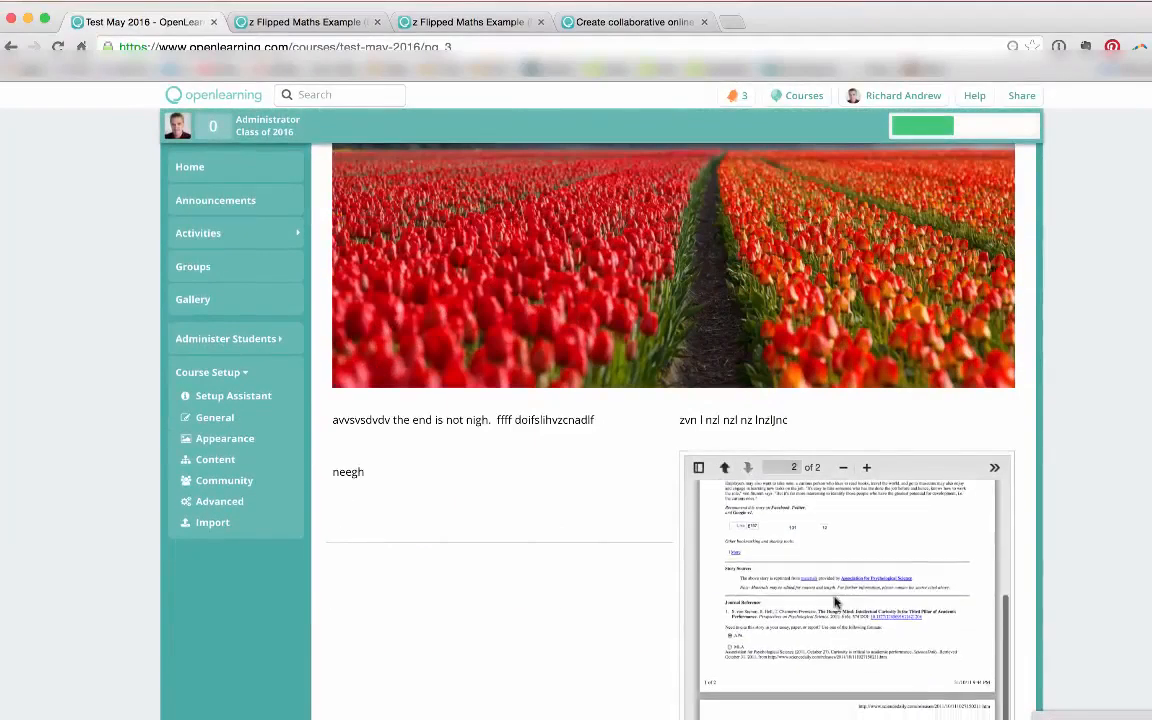
pyautogui.scroll(-3, 540, 612)
pyautogui.scroll(5, 812, 536)
pyautogui.scroll(3, 617, 607)
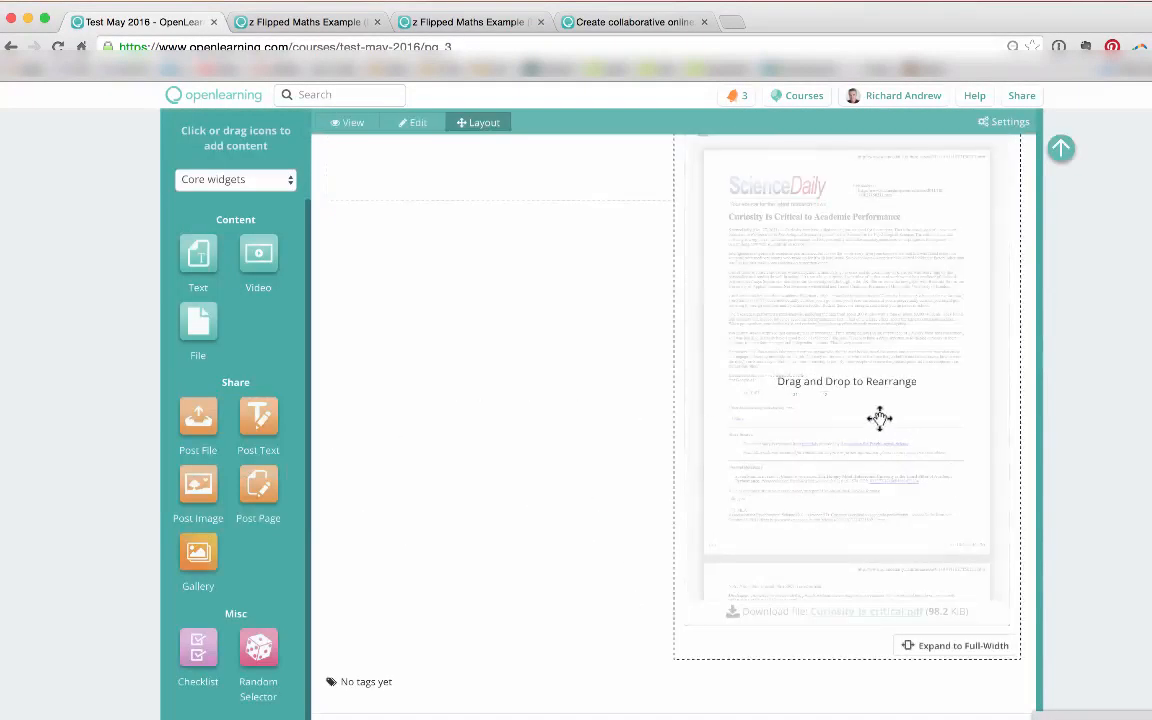
pyautogui.scroll(1, 877, 417)
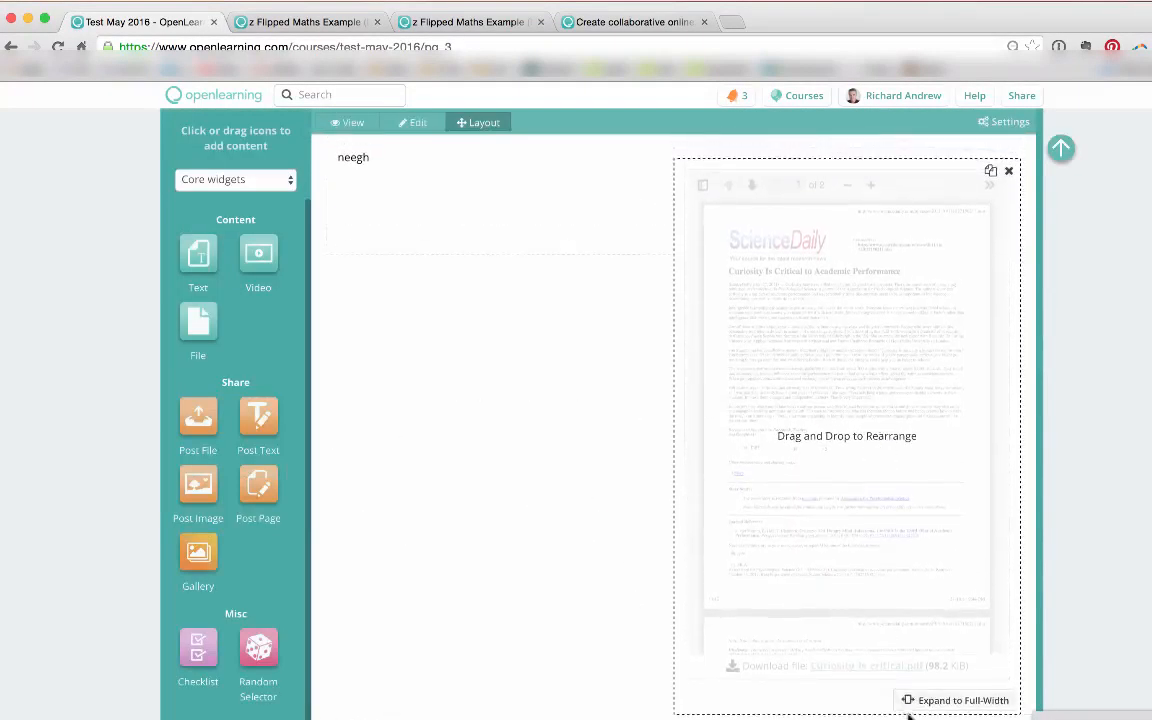
pyautogui.click(940, 703)
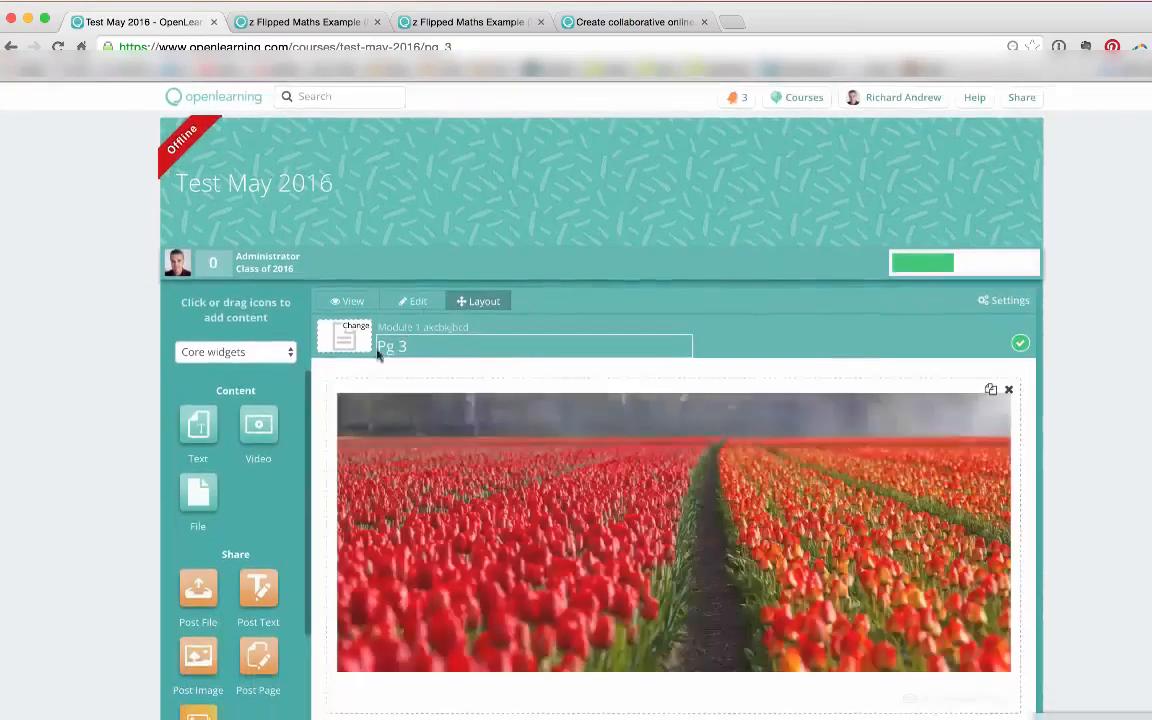
# View Pg 3 outside layout mode and look through the full-width embedded PDF below the text
pyautogui.click(348, 301)
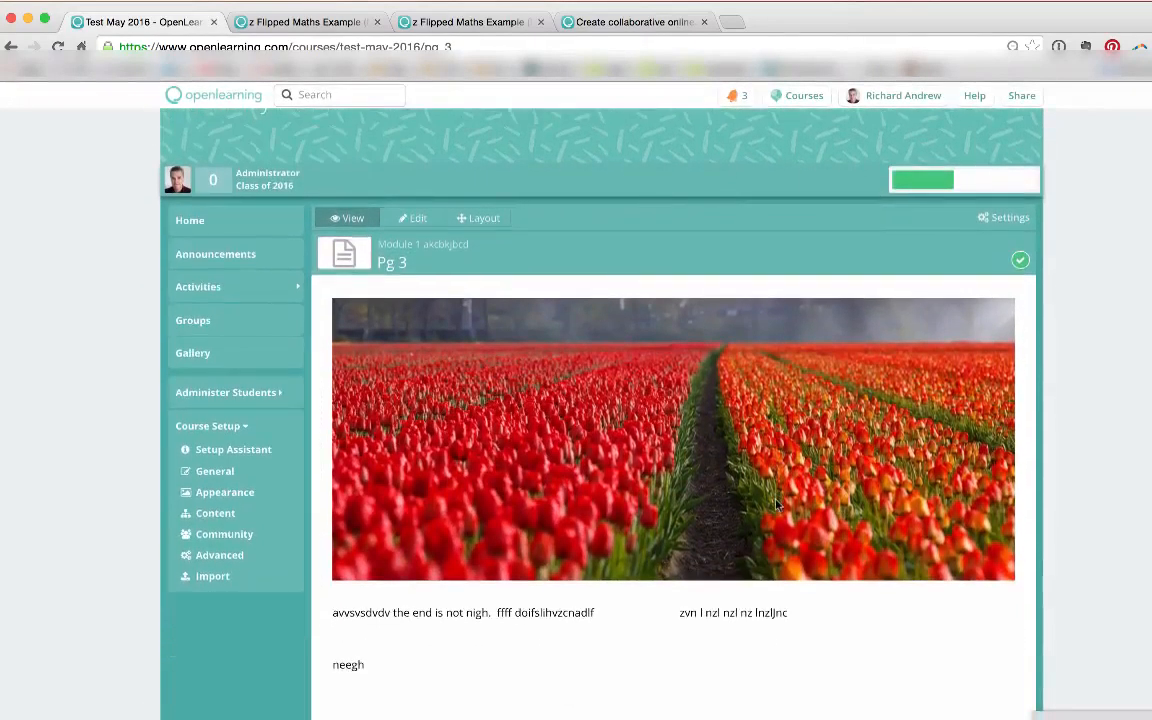
pyautogui.scroll(-5, 776, 505)
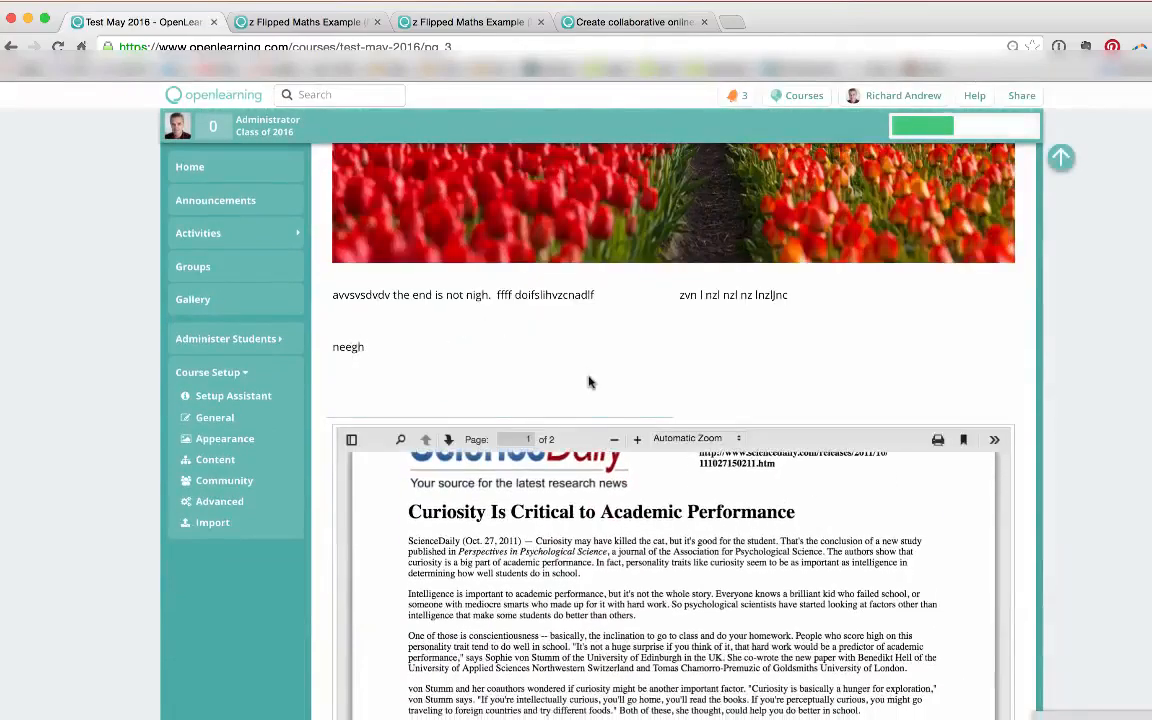
pyautogui.scroll(-5, 660, 493)
pyautogui.scroll(-15, 660, 493)
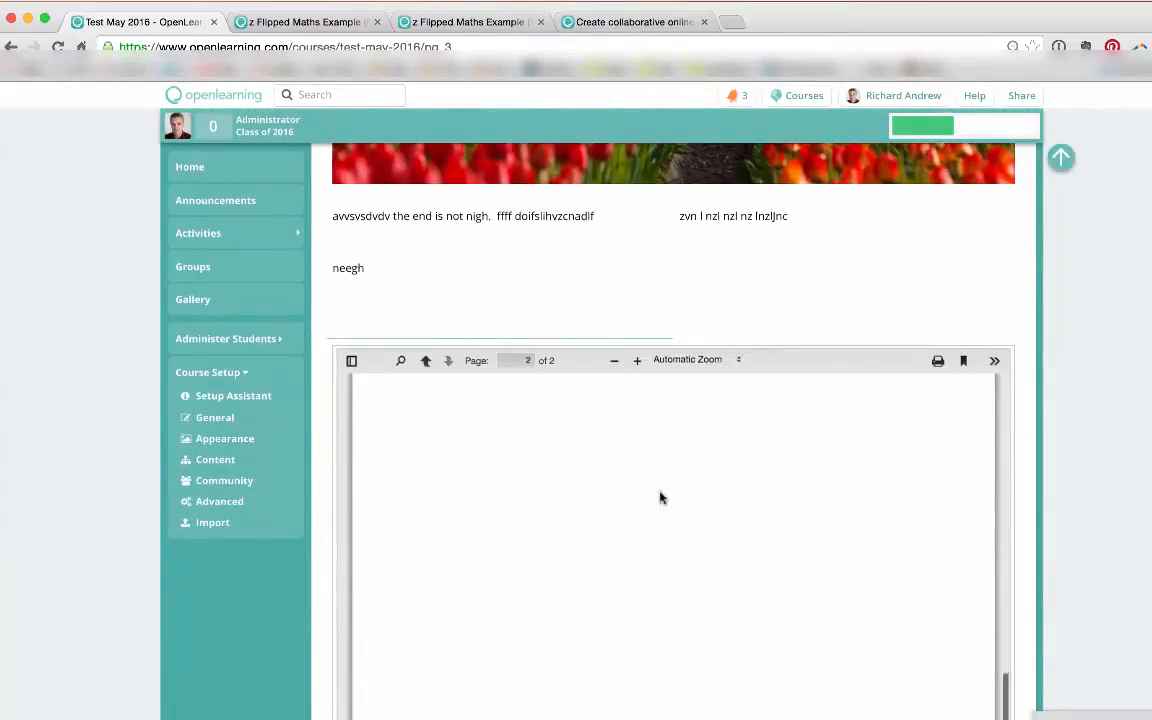
pyautogui.scroll(20, 786, 323)
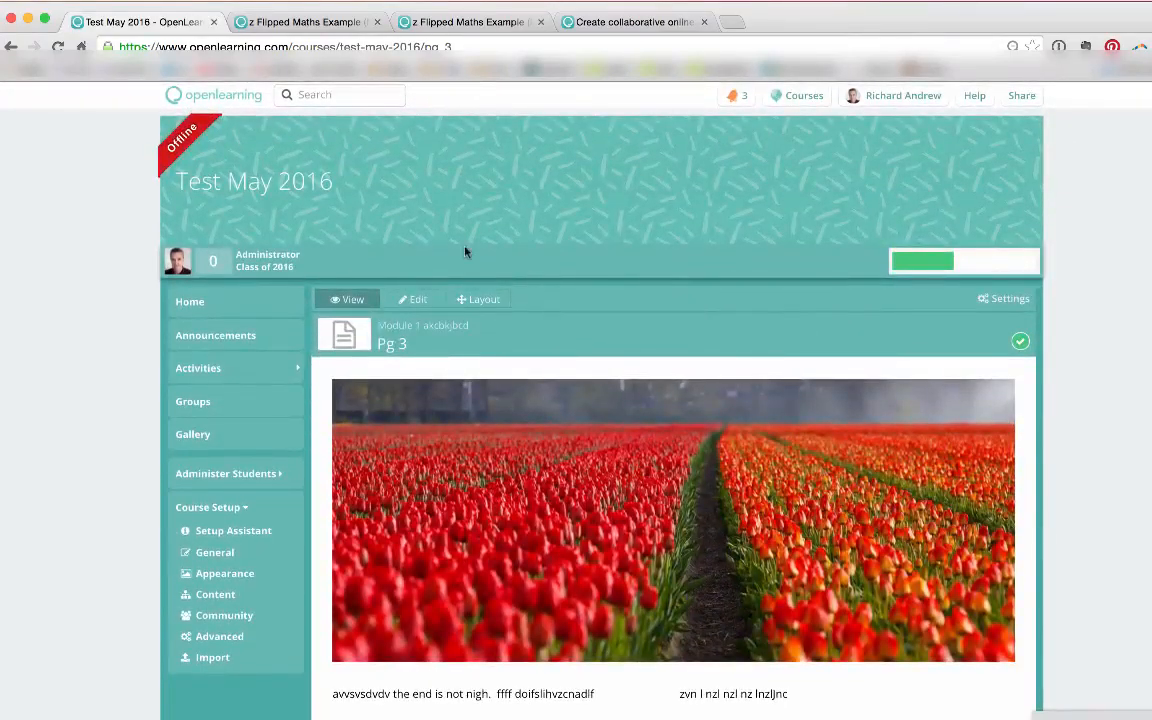
# Open Pg 3 from Module 1 in the course activities and look over the whole page
pyautogui.click(219, 372)
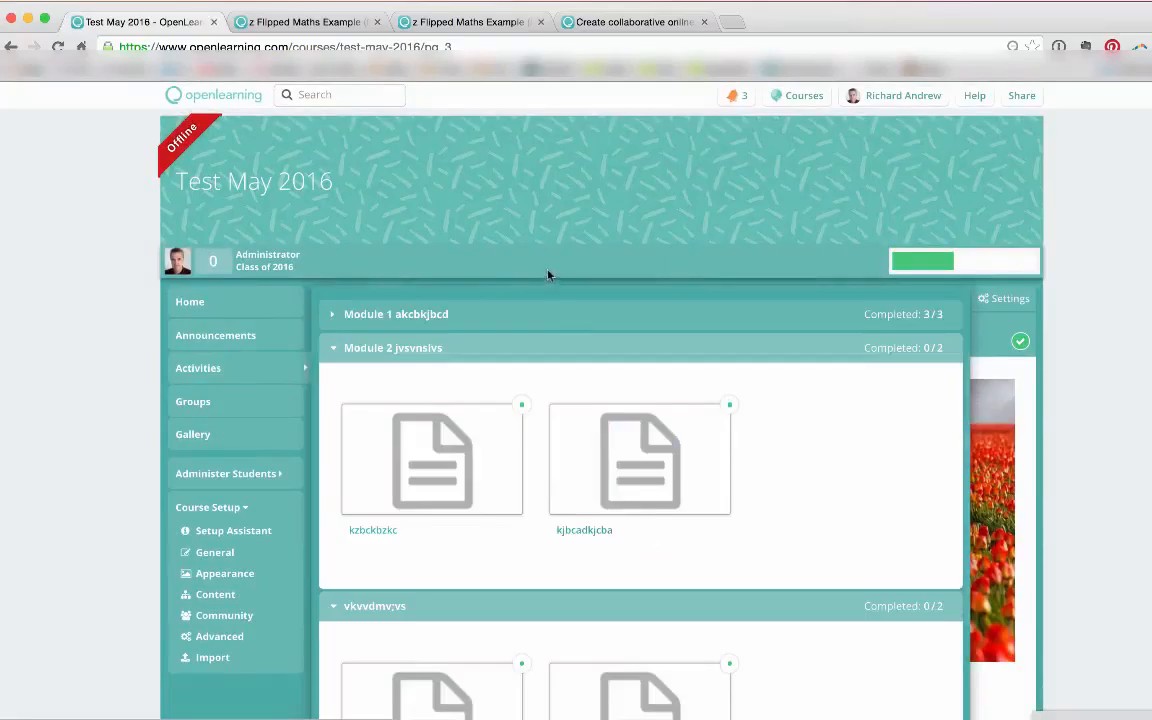
pyautogui.click(543, 317)
pyautogui.click(843, 418)
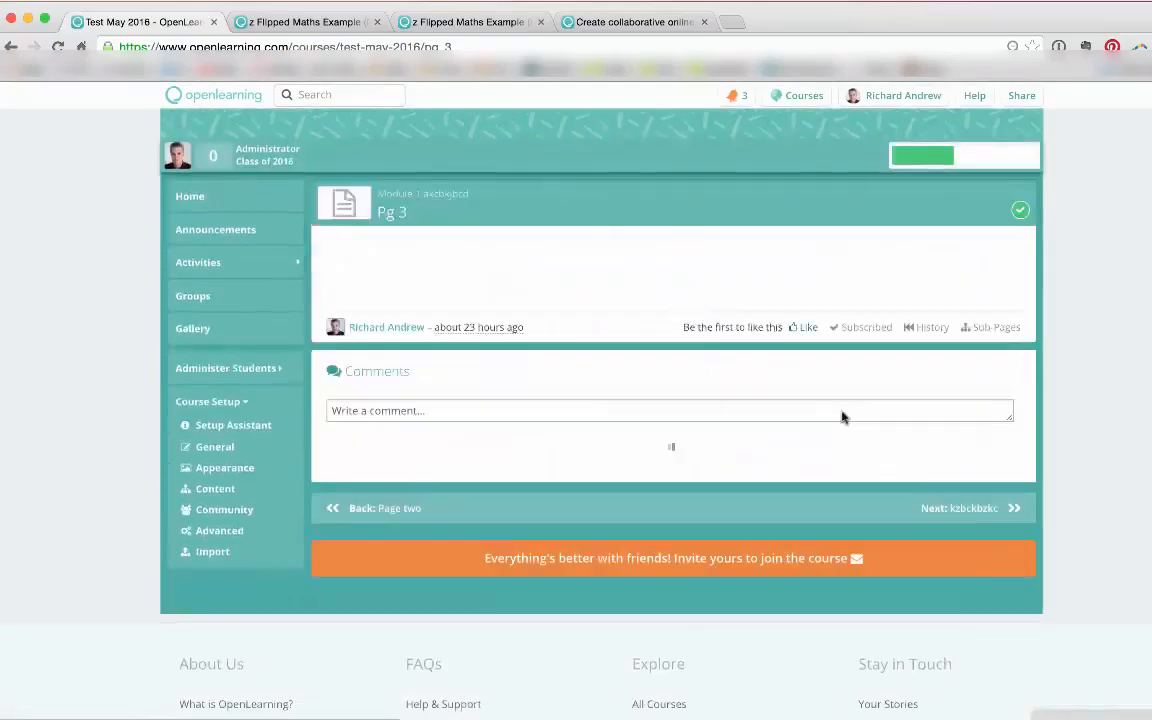
pyautogui.scroll(-10, 843, 417)
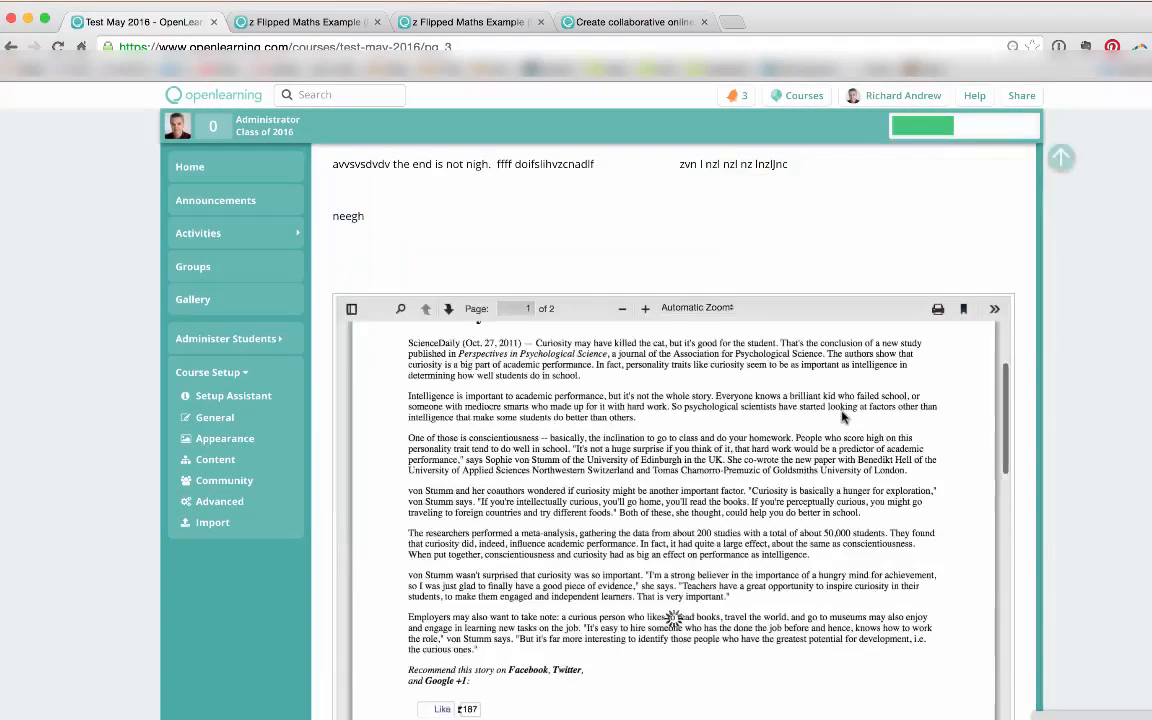
pyautogui.scroll(12, 843, 417)
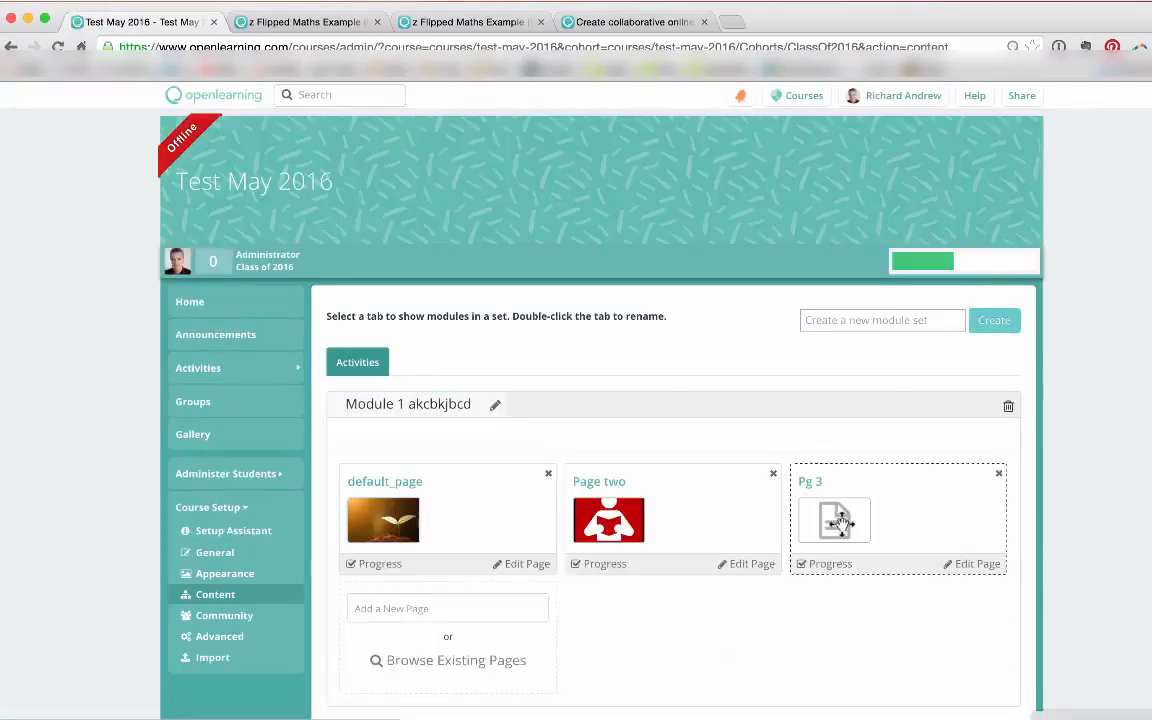
# Open Pg 3 for editing from the course content and open the half-width Text widget containing "avvsvsdvdv the end is not nigh"
pyautogui.click(971, 563)
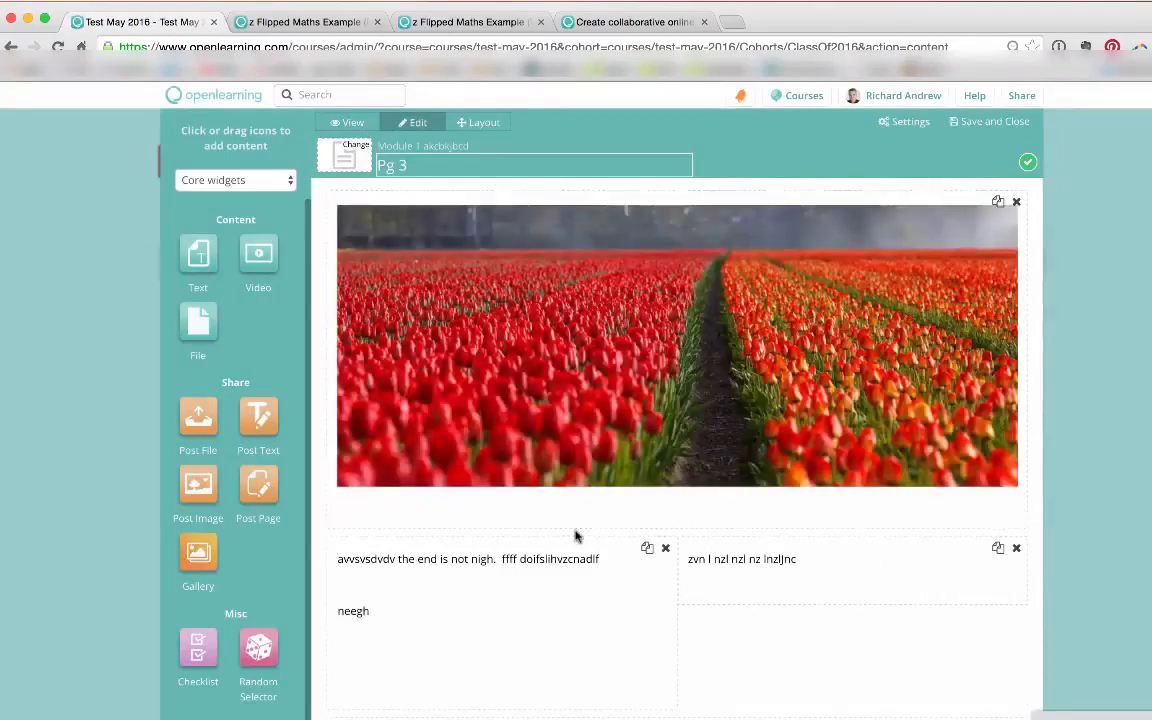
pyautogui.scroll(-2, 575, 536)
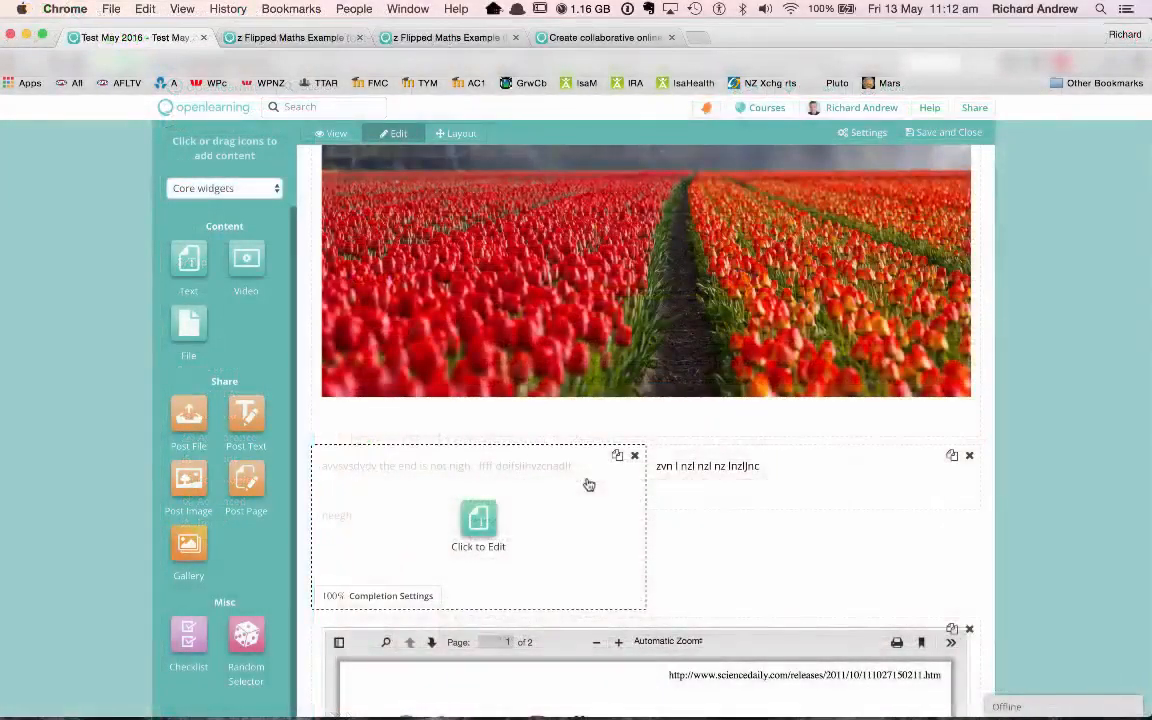
pyautogui.click(483, 514)
pyautogui.scroll(-4, 483, 512)
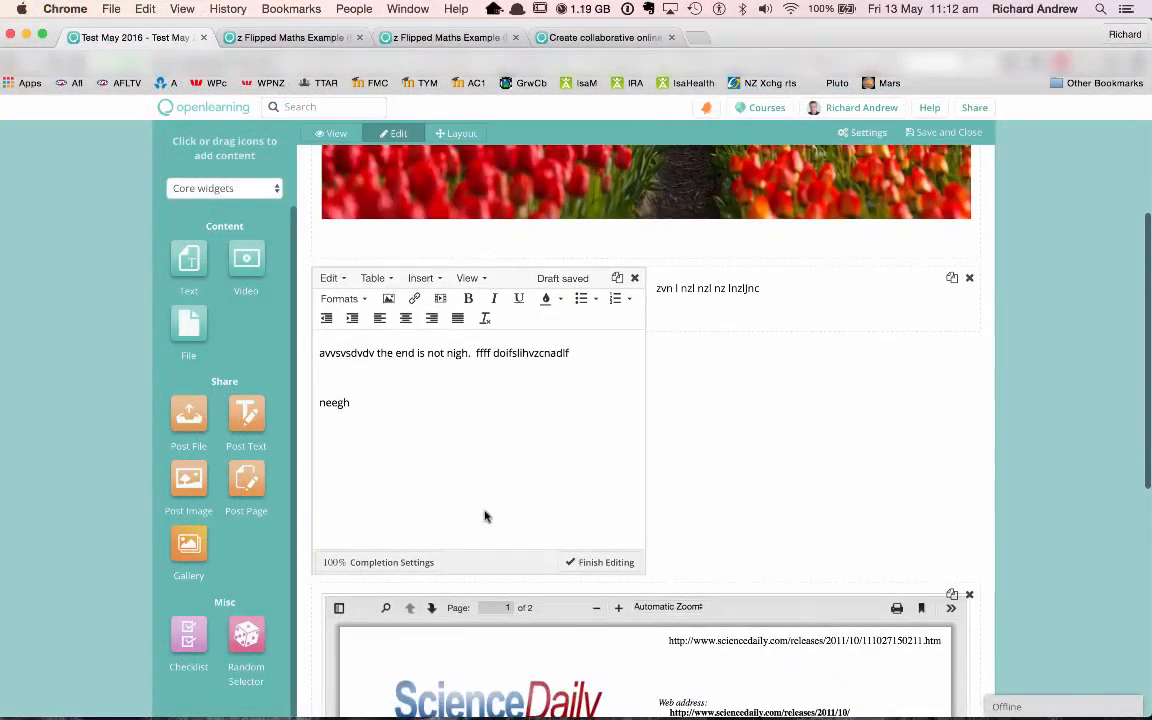
# Examine the text editor's Insert, Edit, Formats and Table options, including the heading styles, and leave the Text widget's editor
pyautogui.click(430, 280)
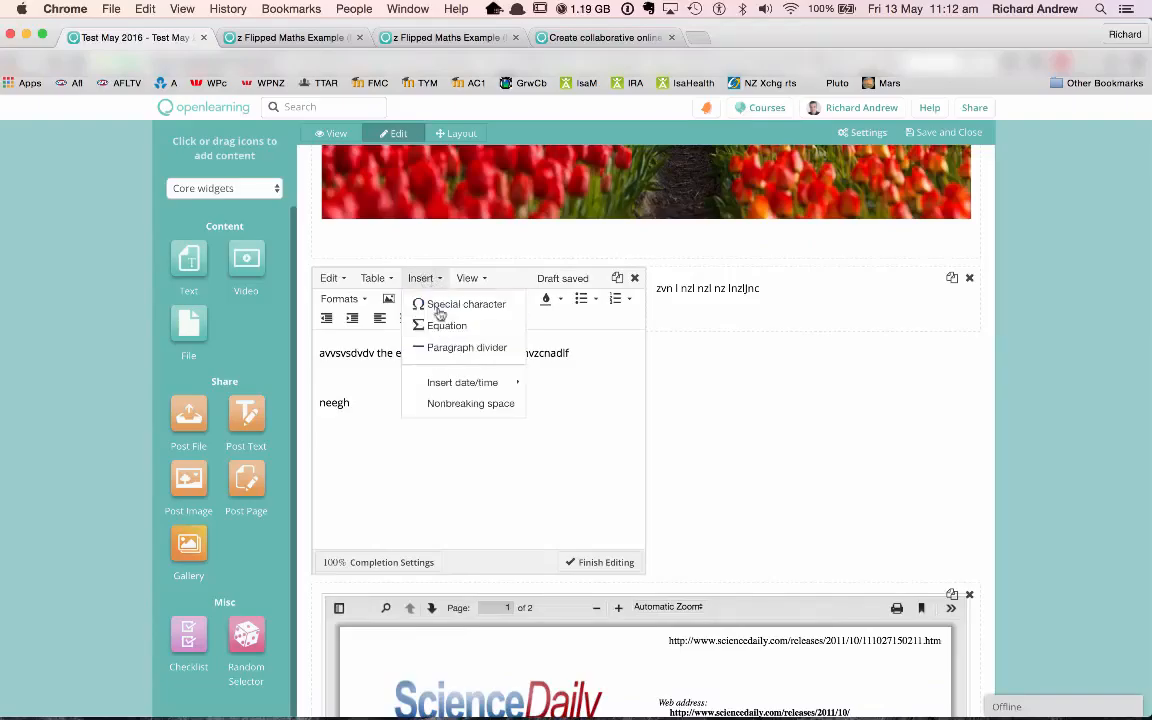
pyautogui.moveTo(338, 281)
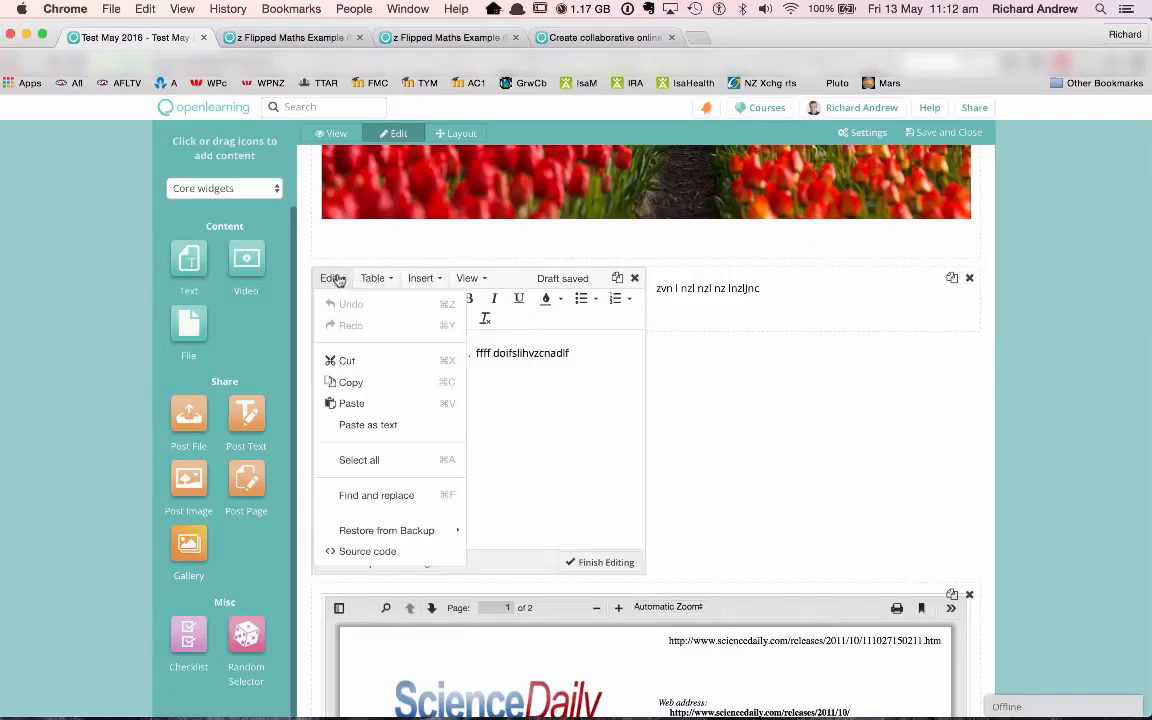
pyautogui.click(470, 401)
pyautogui.click(339, 298)
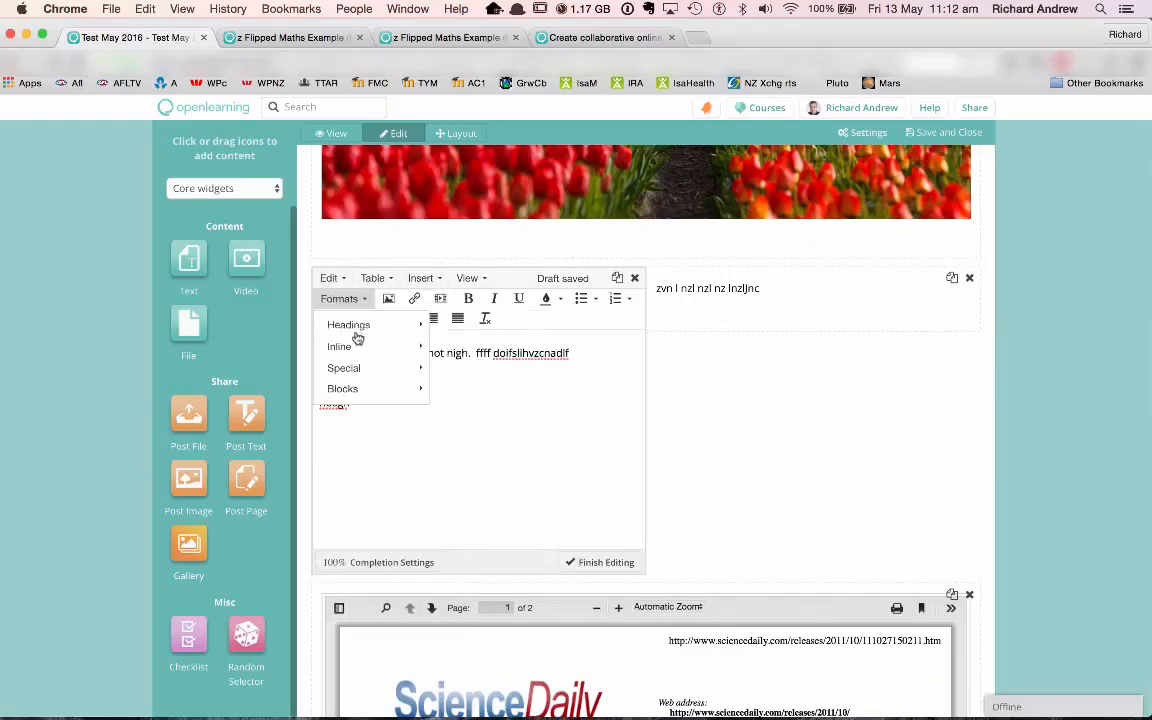
pyautogui.moveTo(350, 348)
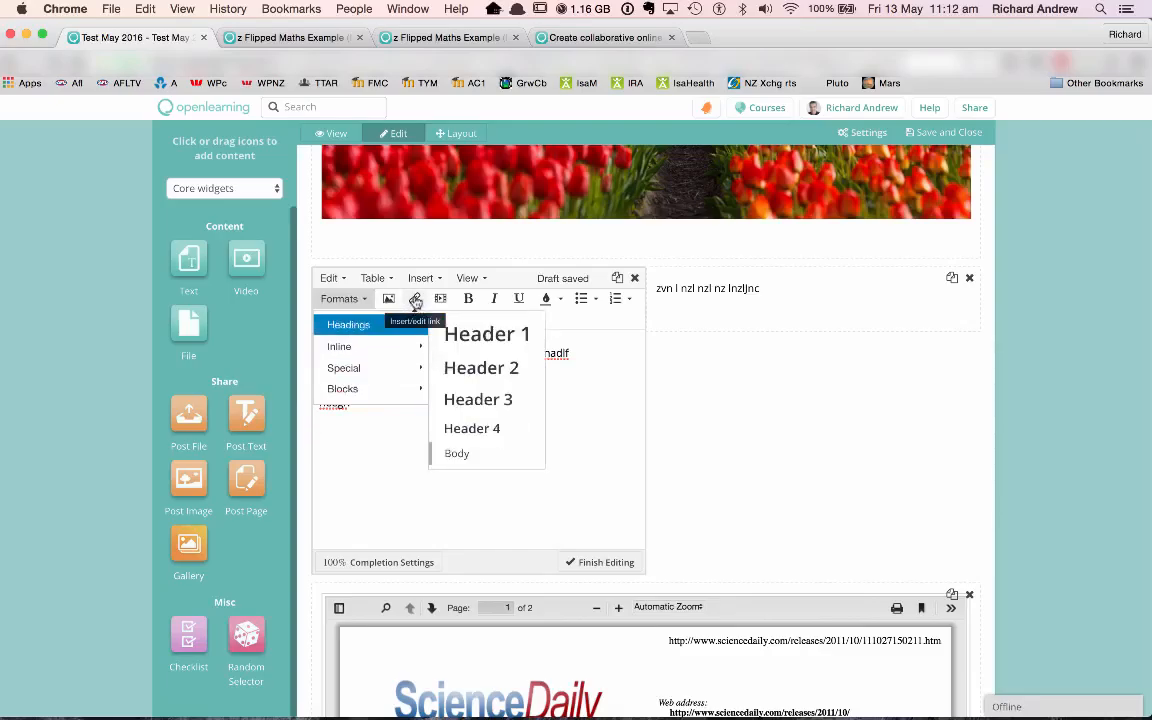
pyautogui.click(573, 428)
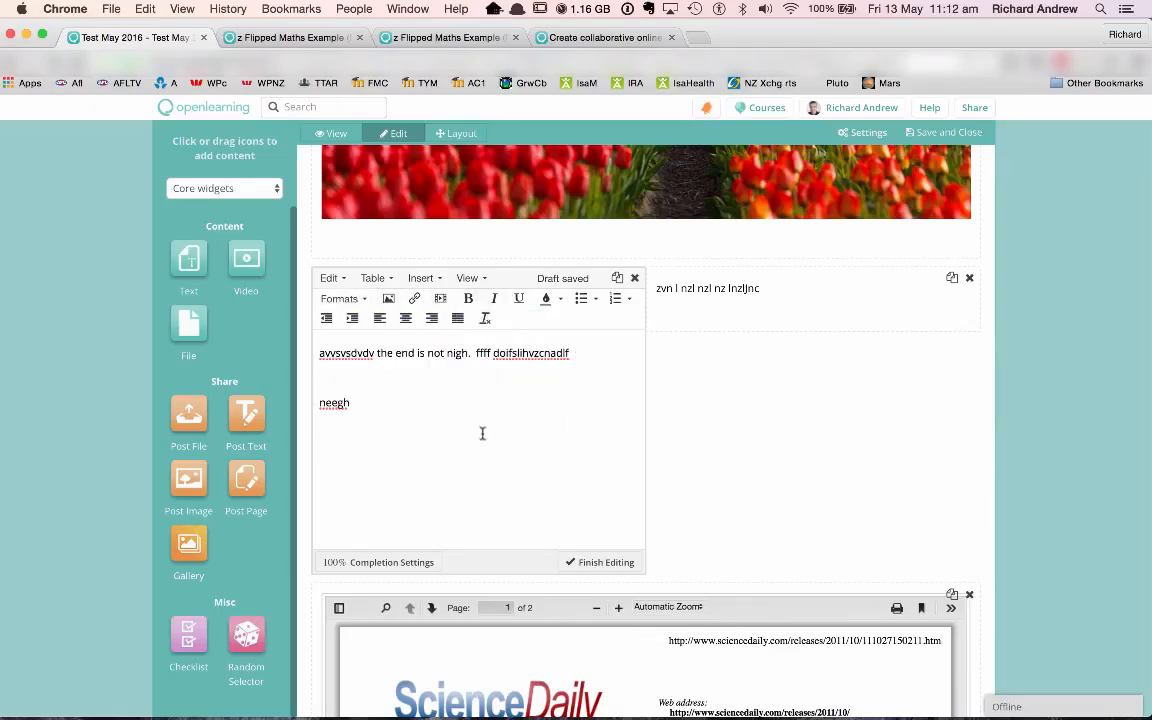
pyautogui.click(380, 279)
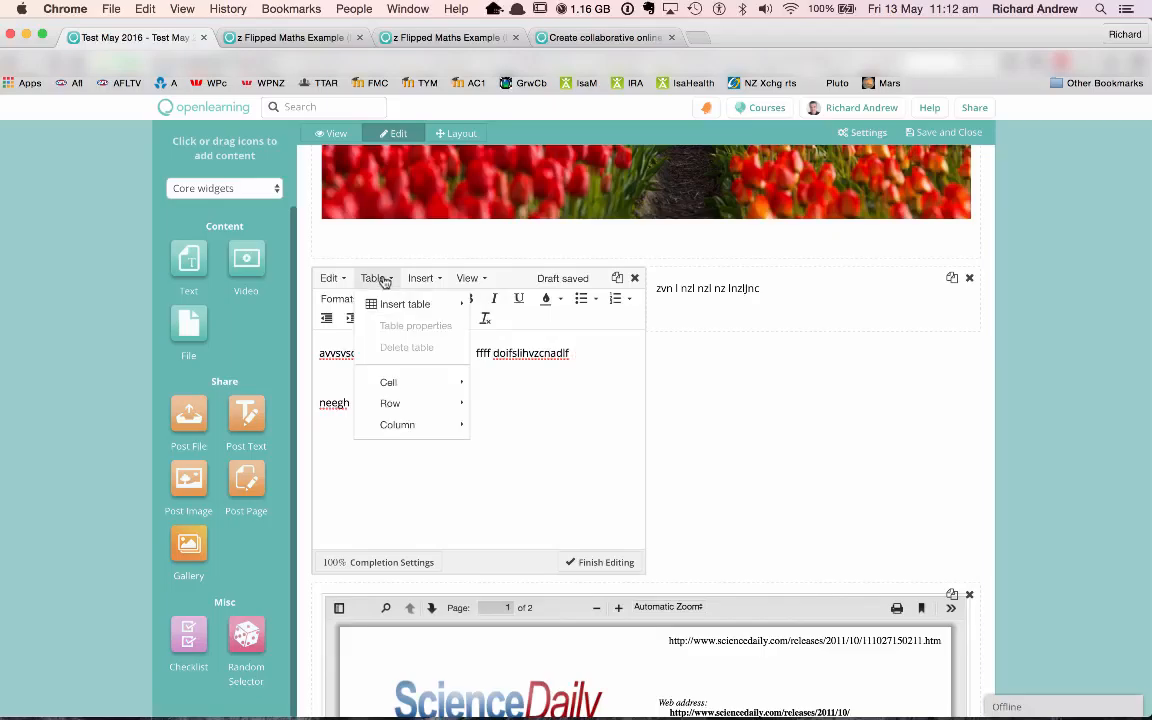
pyautogui.click(383, 280)
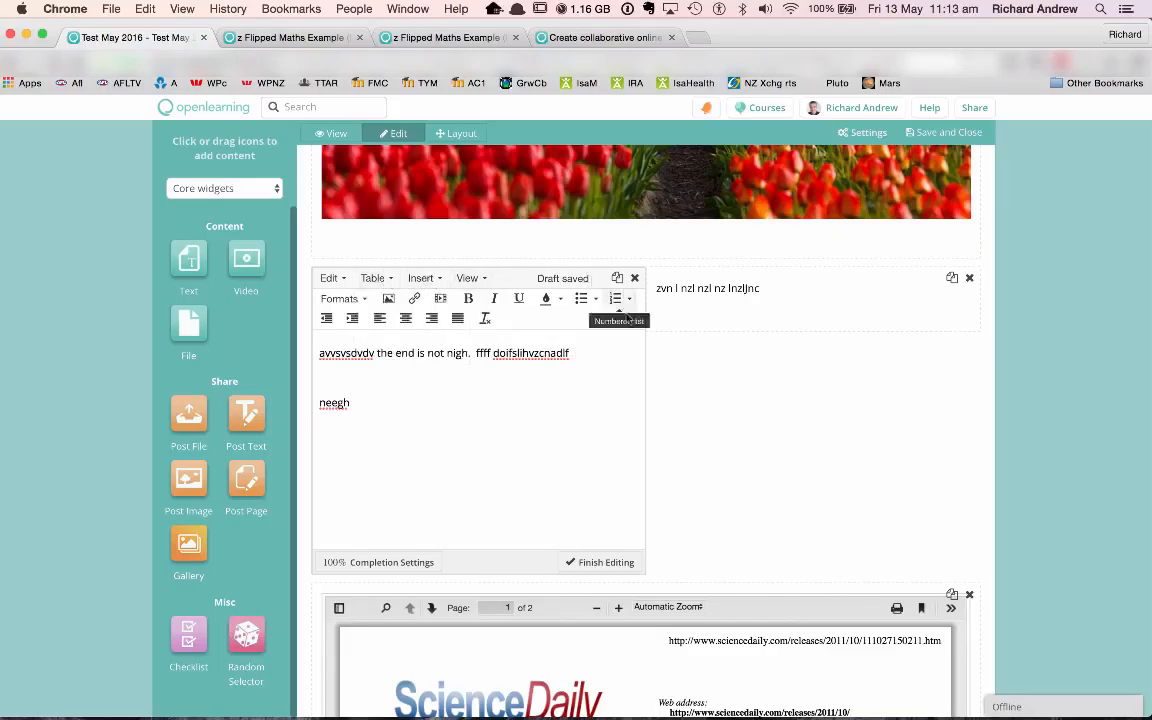
pyautogui.click(706, 491)
# Delete the File widget with the embedded PDF from Pg 3 and view the page
pyautogui.scroll(-4, 704, 492)
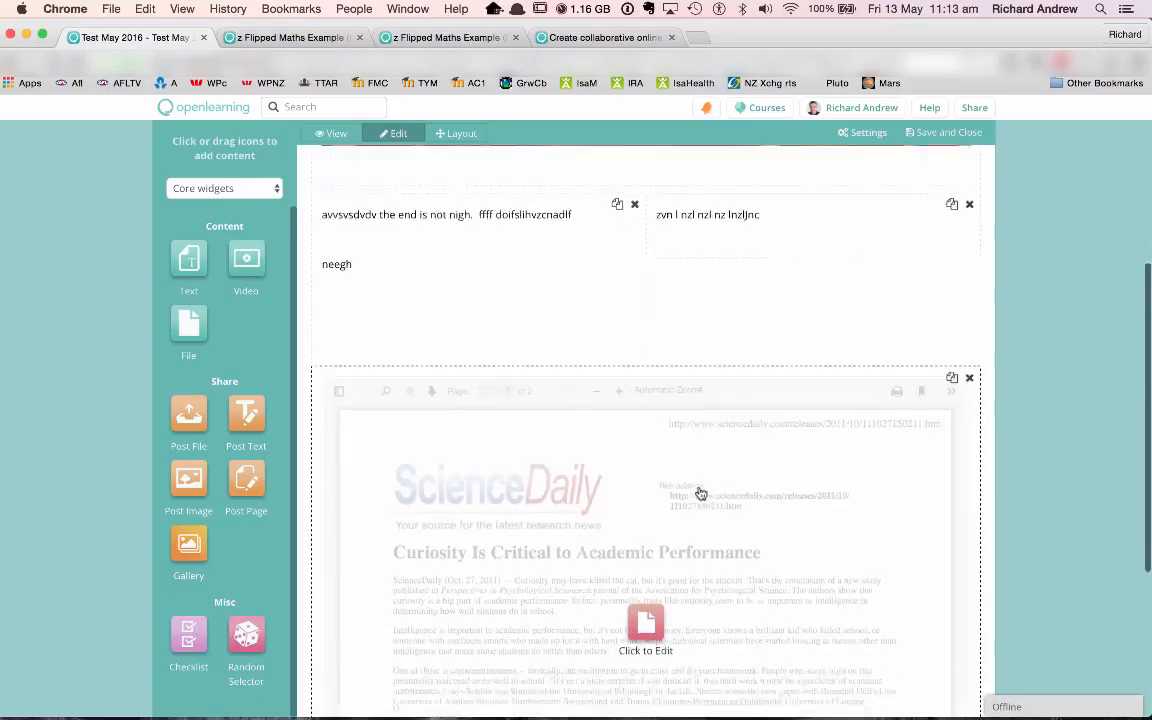
pyautogui.scroll(4, 705, 493)
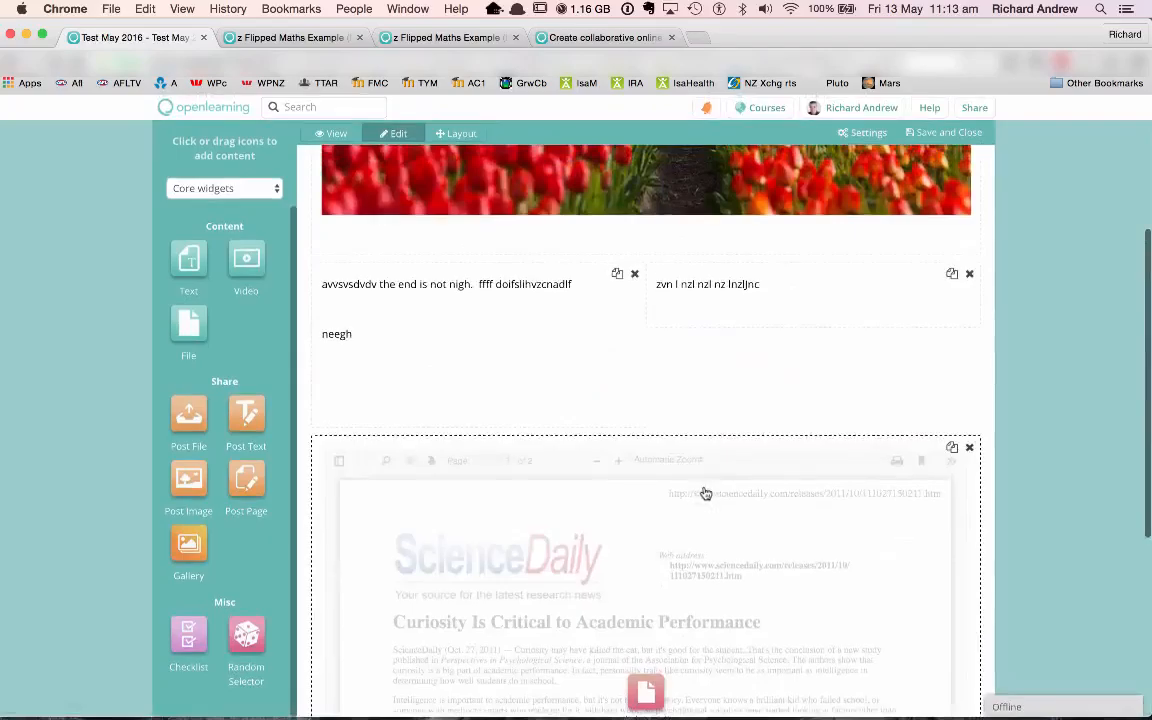
pyautogui.click(969, 447)
pyautogui.click(697, 262)
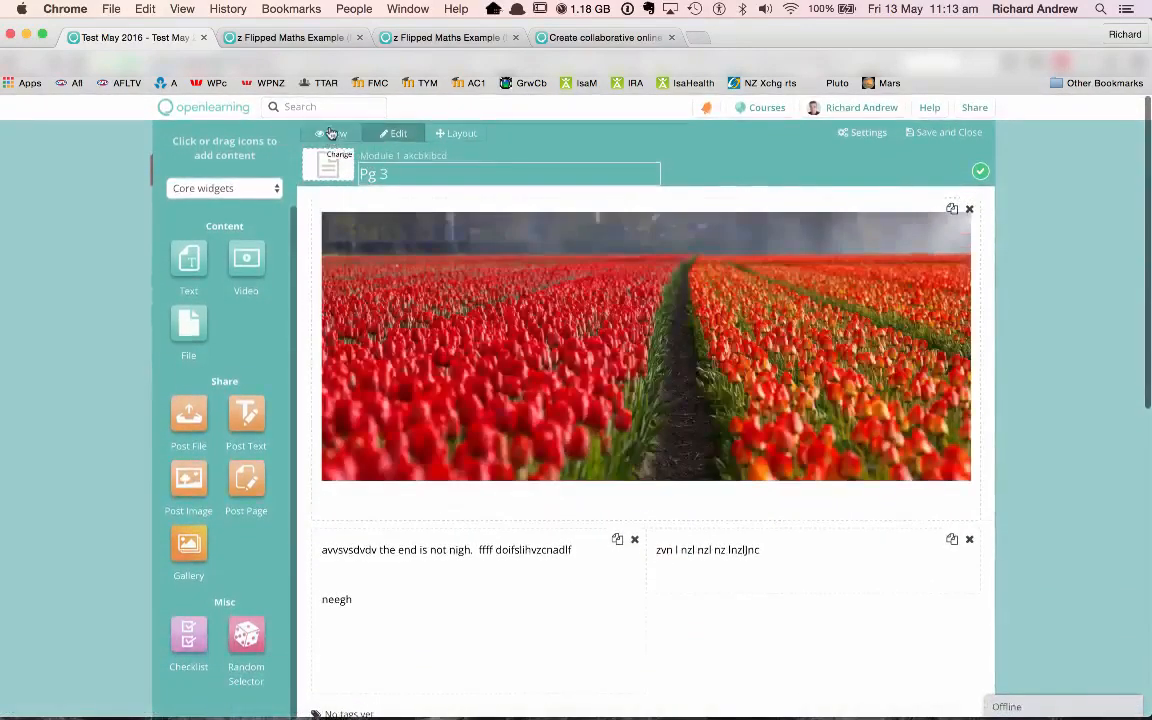
pyautogui.click(330, 133)
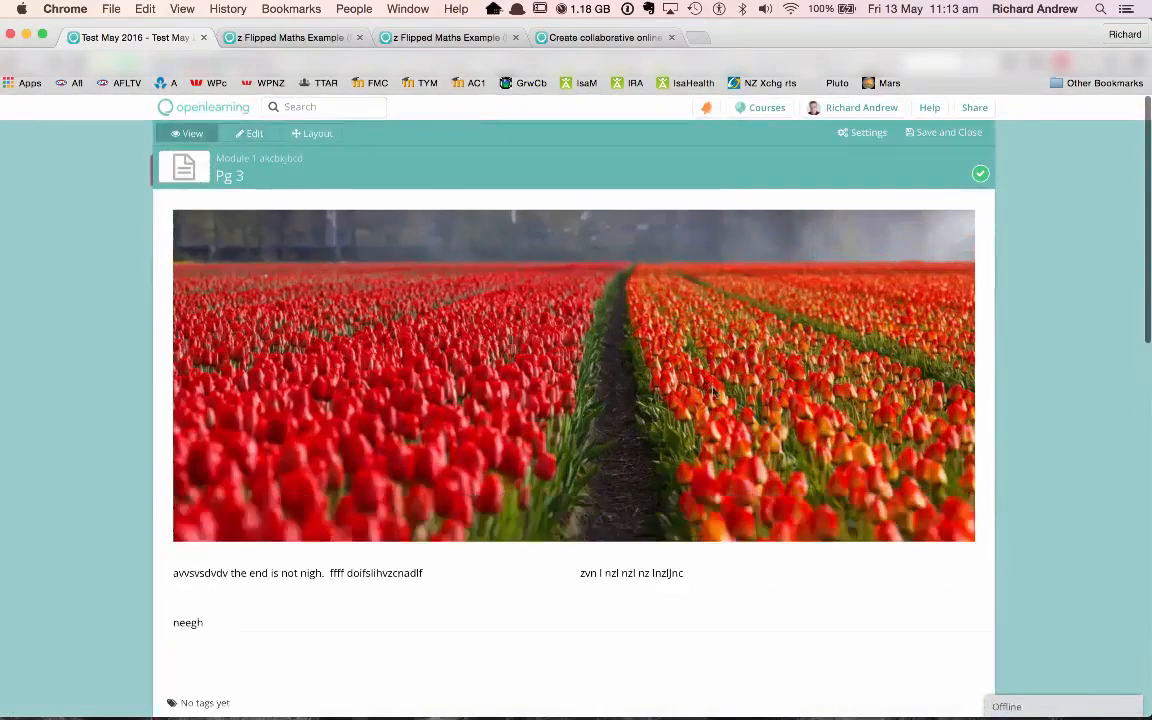
pyautogui.scroll(-5, 704, 449)
pyautogui.scroll(3, 704, 449)
pyautogui.scroll(3, 704, 449)
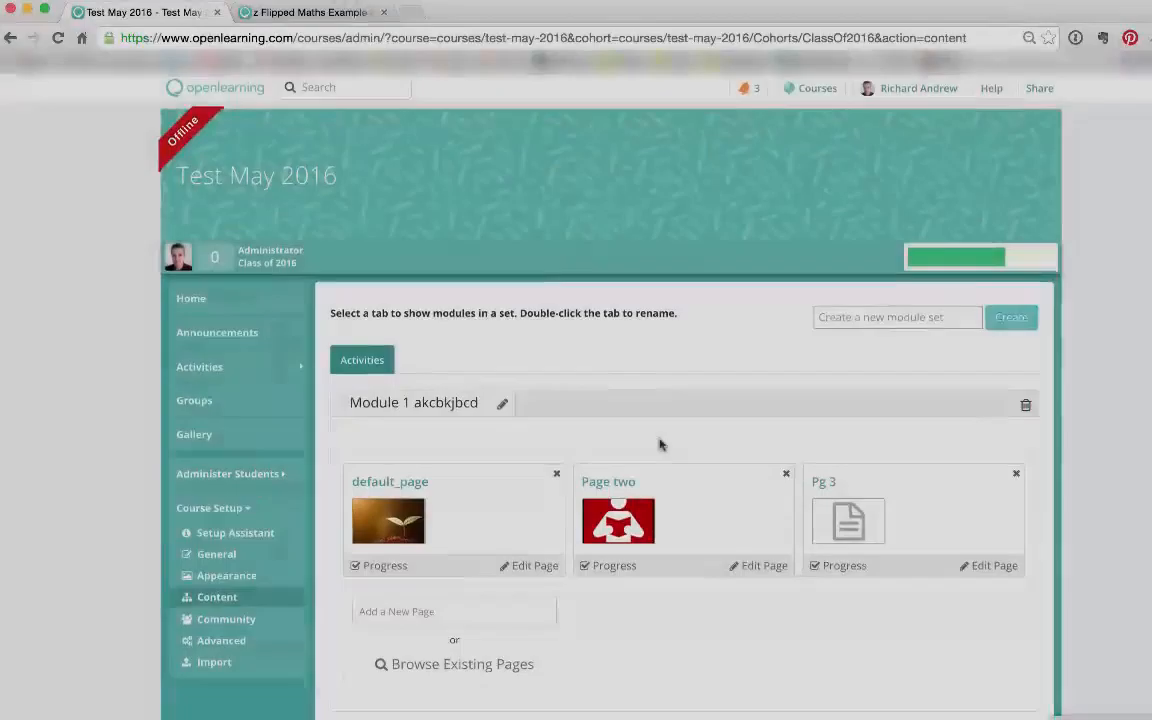
# Open the class timeline in the student administration and set the class to Self-paced
pyautogui.scroll(-3, 660, 444)
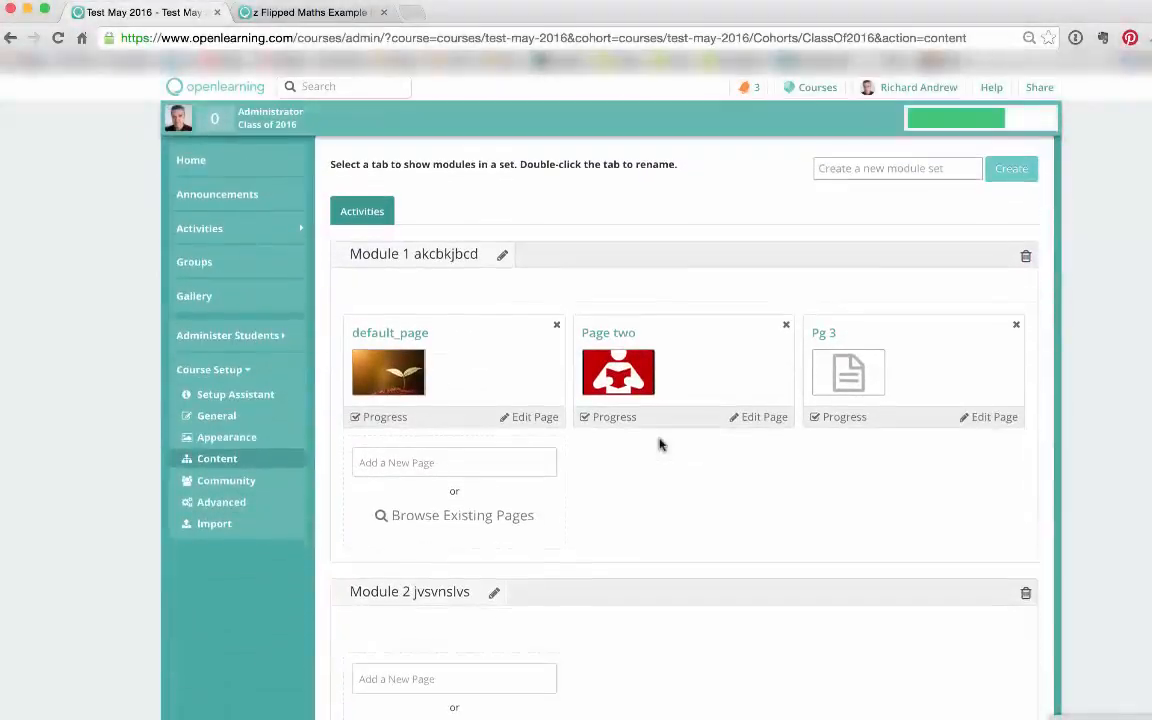
pyautogui.click(228, 374)
pyautogui.click(227, 335)
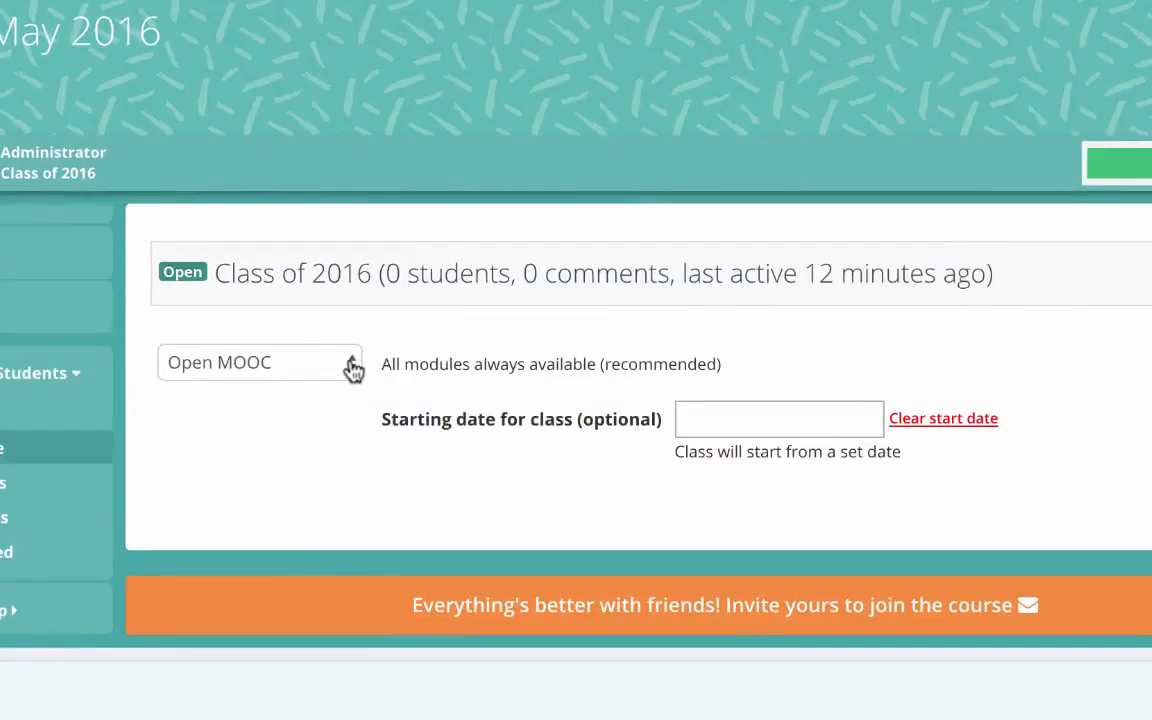
pyautogui.click(352, 366)
pyautogui.click(319, 388)
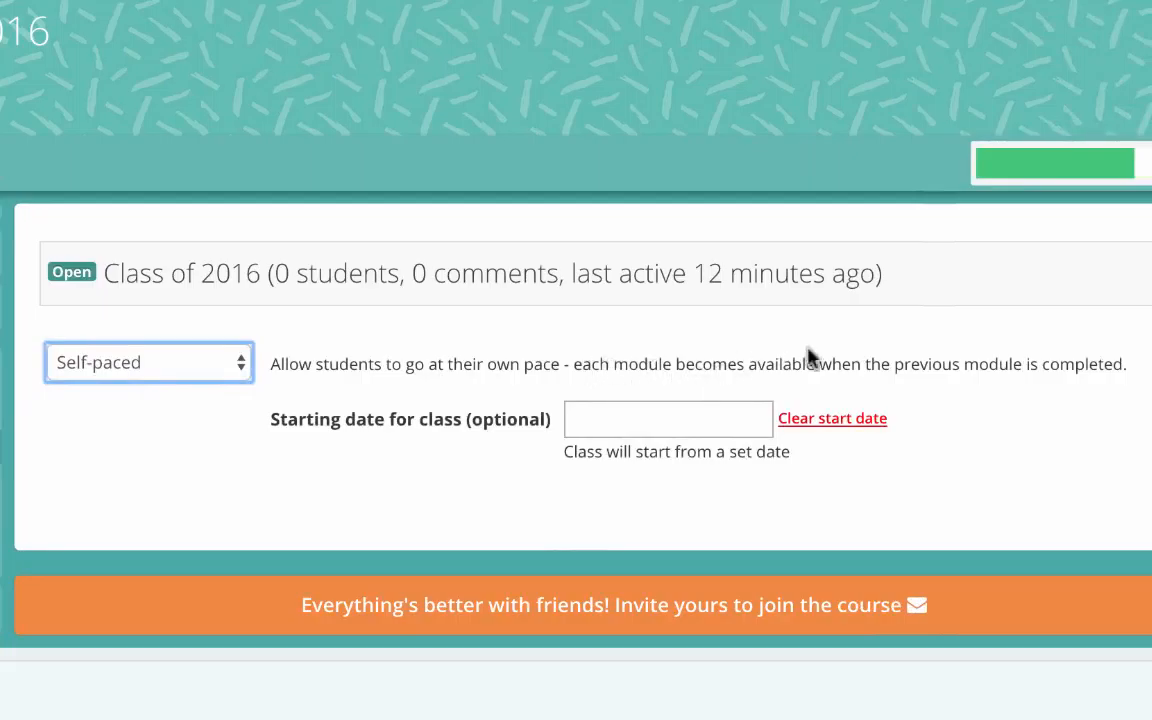
# Set the class to Scheduled with 12 May 2016 as its starting date
pyautogui.click(244, 368)
pyautogui.click(198, 390)
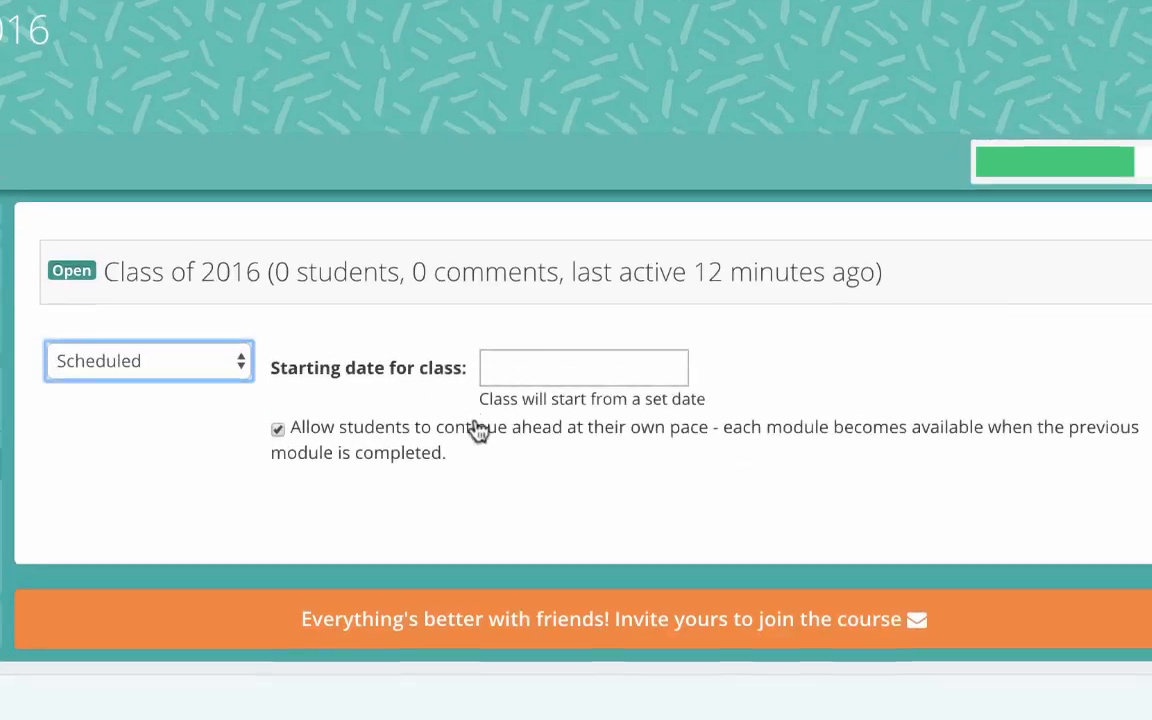
pyautogui.scroll(-1, 479, 430)
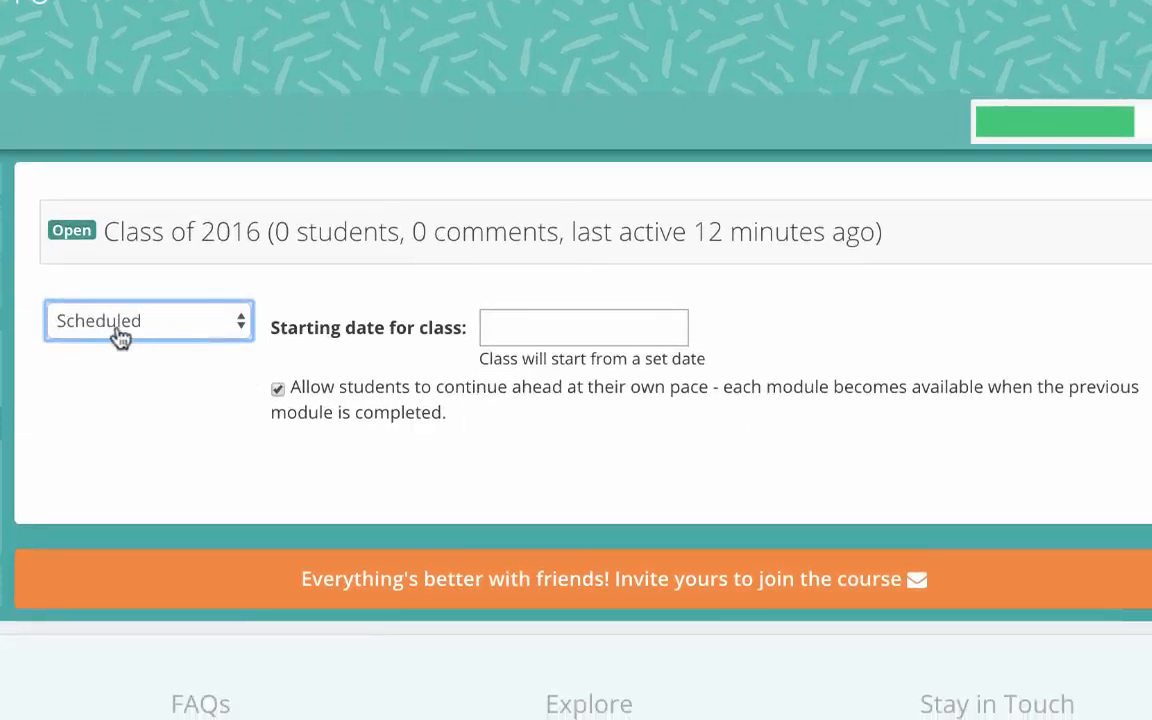
pyautogui.click(498, 332)
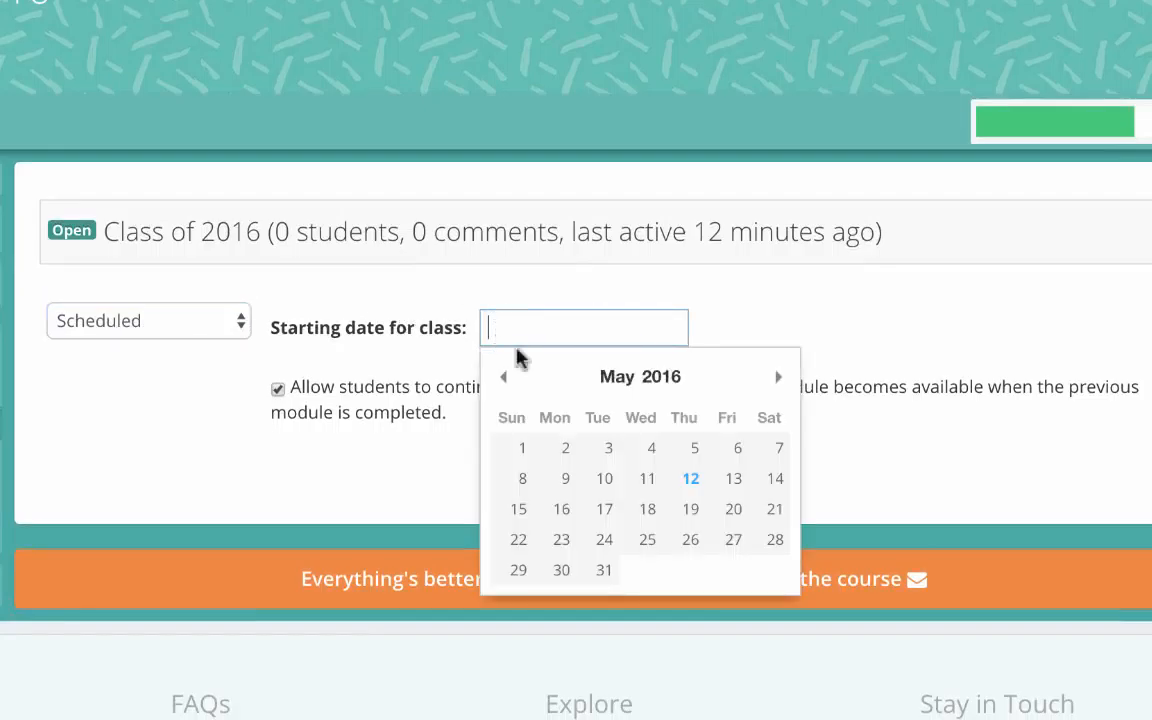
pyautogui.click(689, 478)
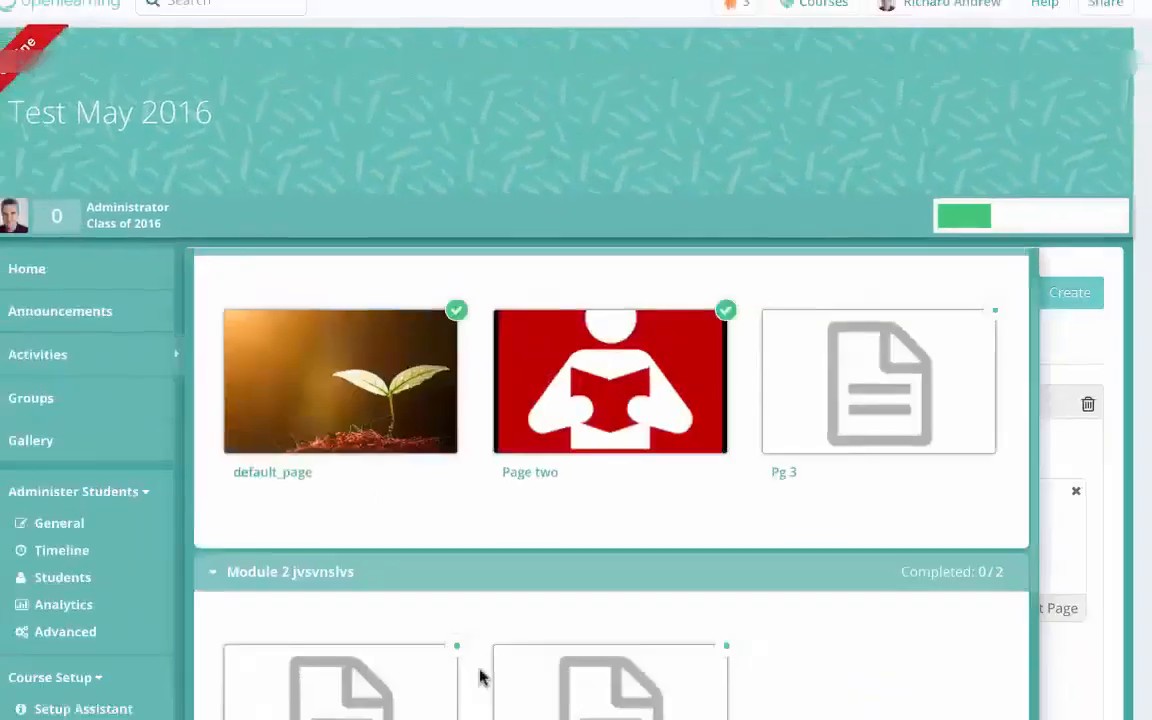
# In the timeline's class schedule, move the start of Module 2 to 18 May and of module "vkvvdmv;vs" to 27 May
pyautogui.scroll(-3, 520, 640)
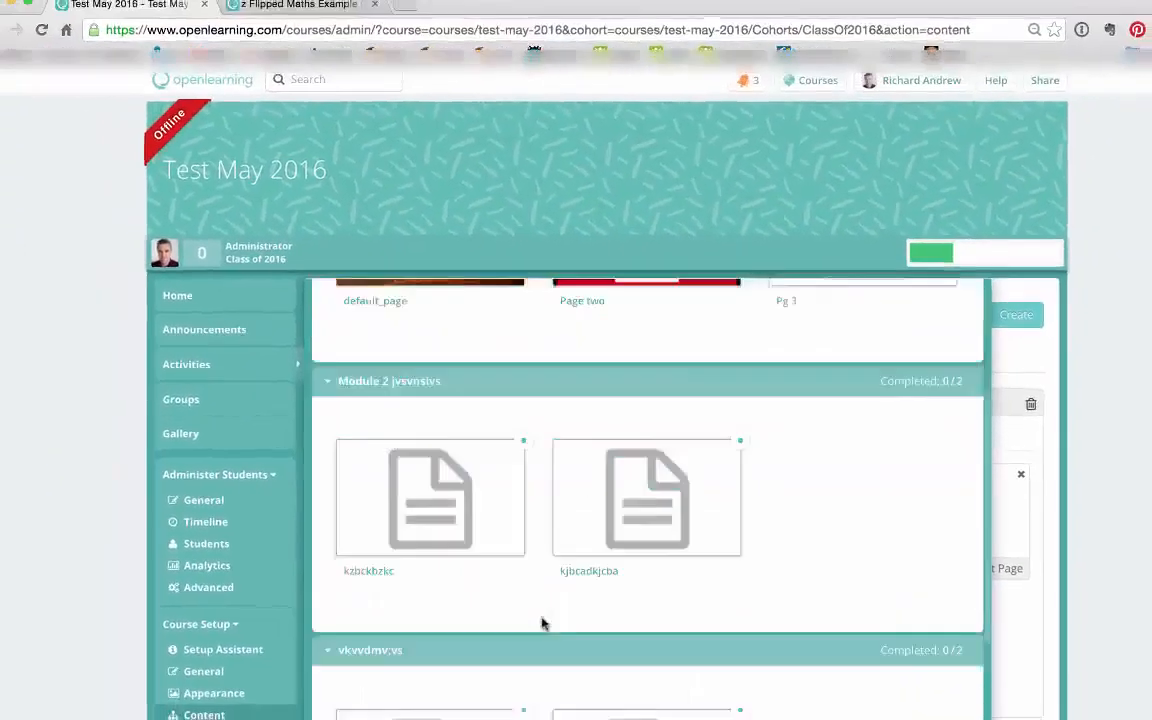
pyautogui.scroll(-1, 547, 619)
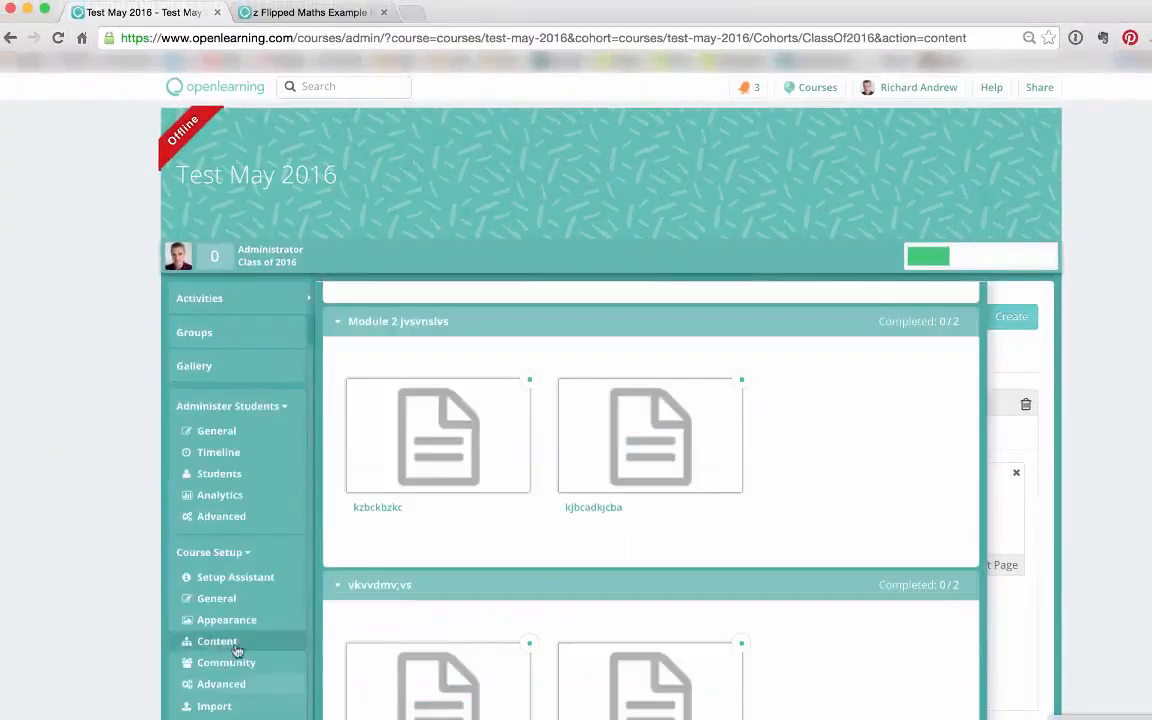
pyautogui.click(218, 457)
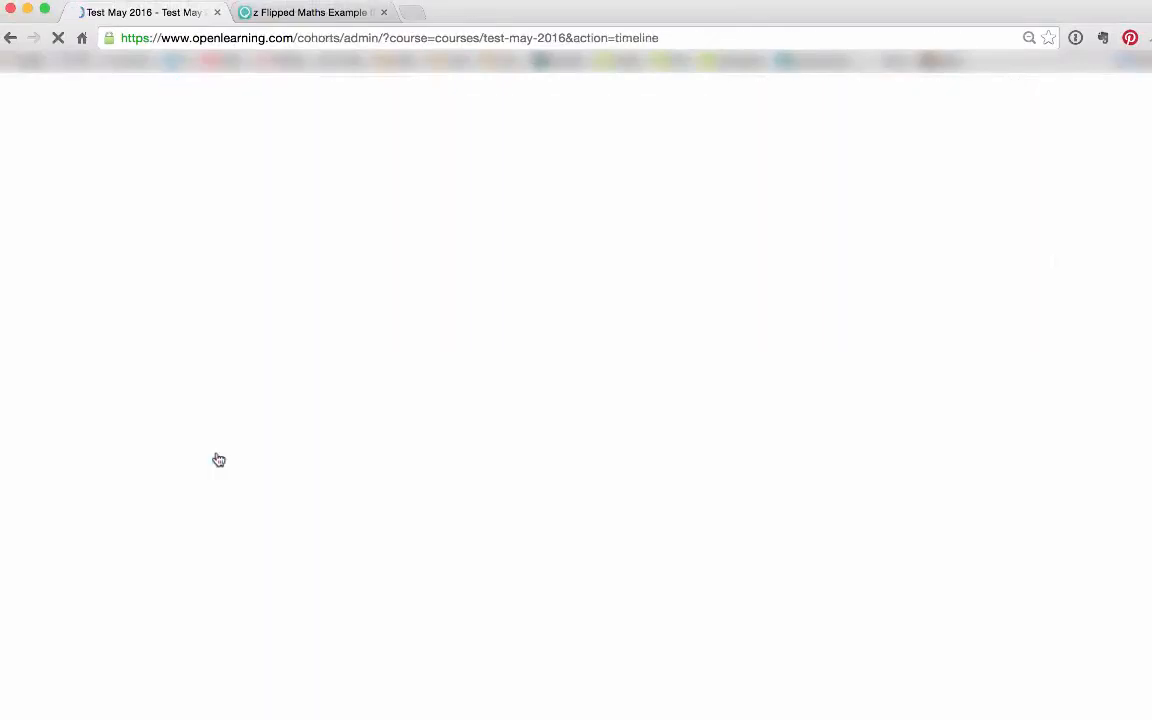
pyautogui.scroll(-3, 507, 537)
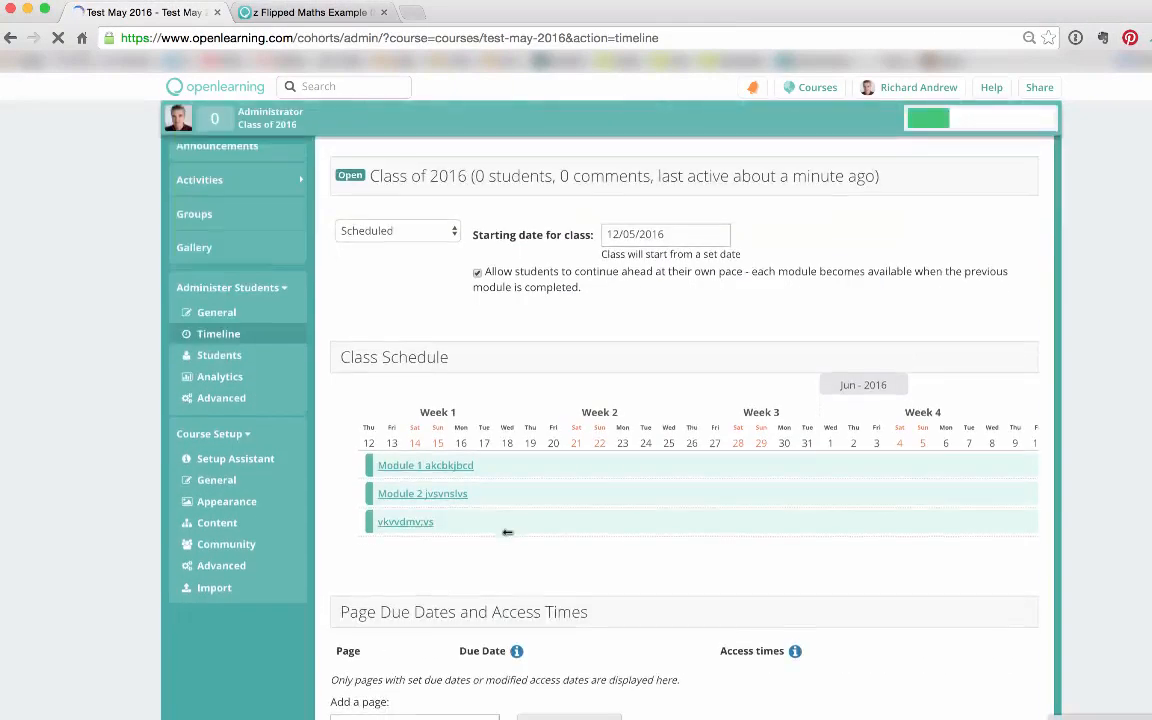
pyautogui.moveTo(370, 496); pyautogui.dragTo(506, 494)
pyautogui.moveTo(370, 520); pyautogui.dragTo(706, 517)
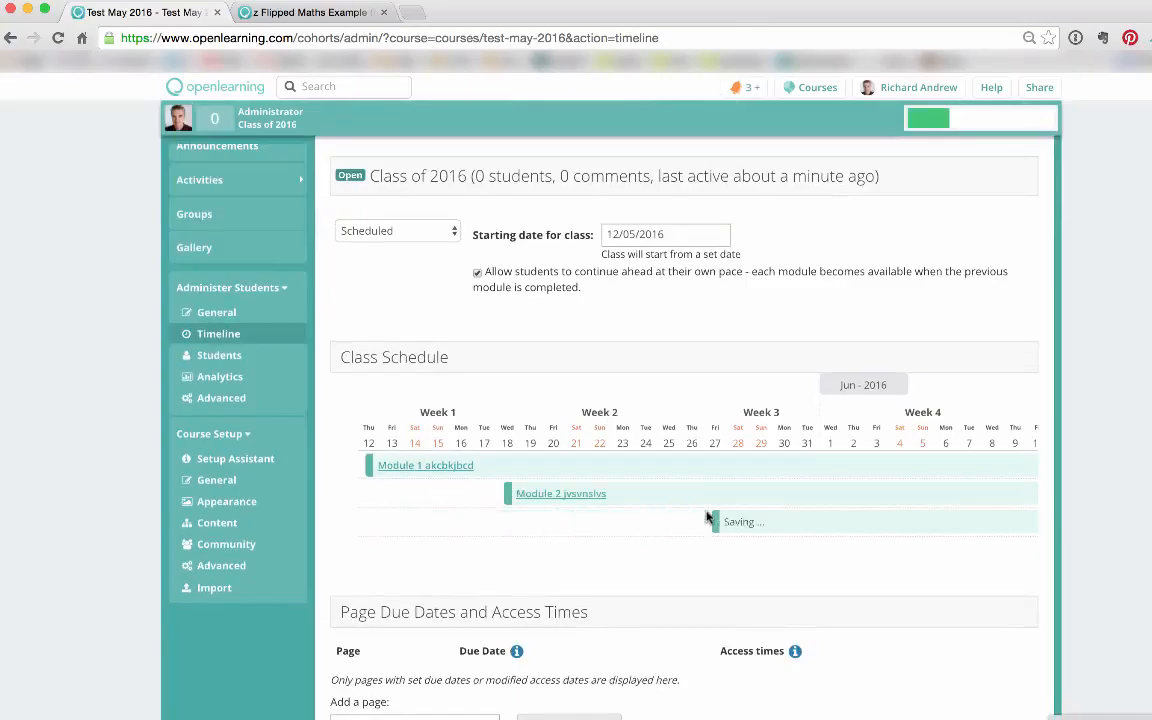
# Open the Activities overview and check the availability of Module 2 and module "vkvvdmv;vs" by collapsing and expanding them
pyautogui.scroll(3, 270, 278)
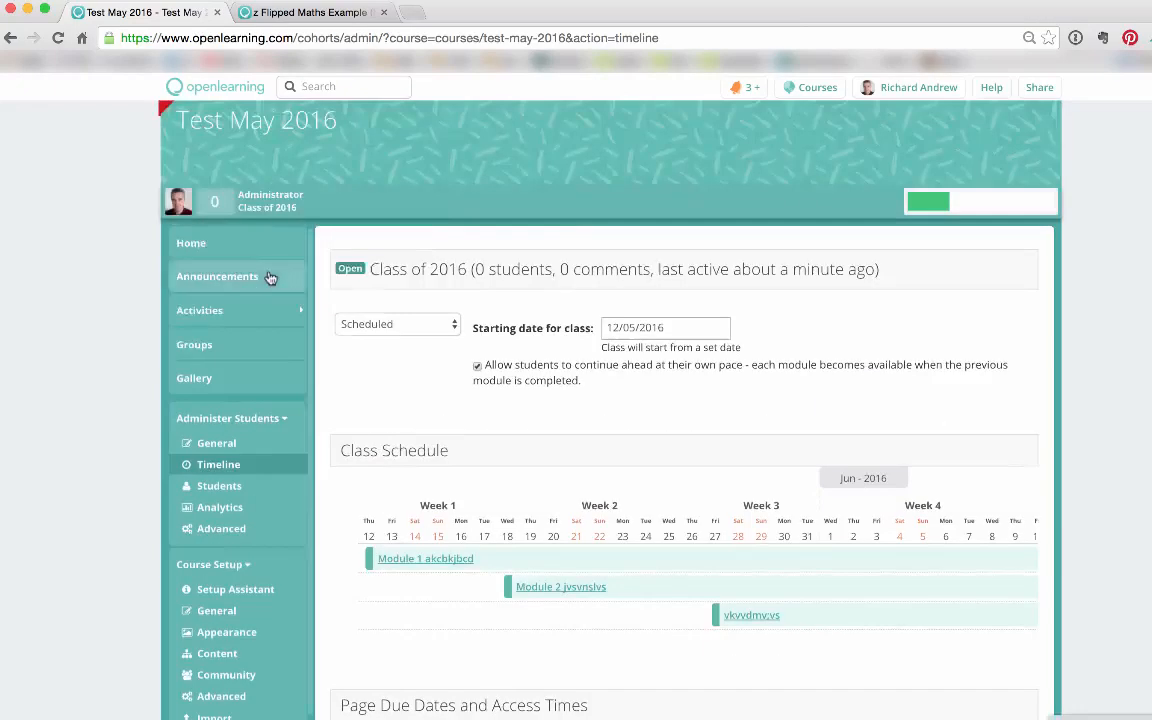
pyautogui.click(212, 316)
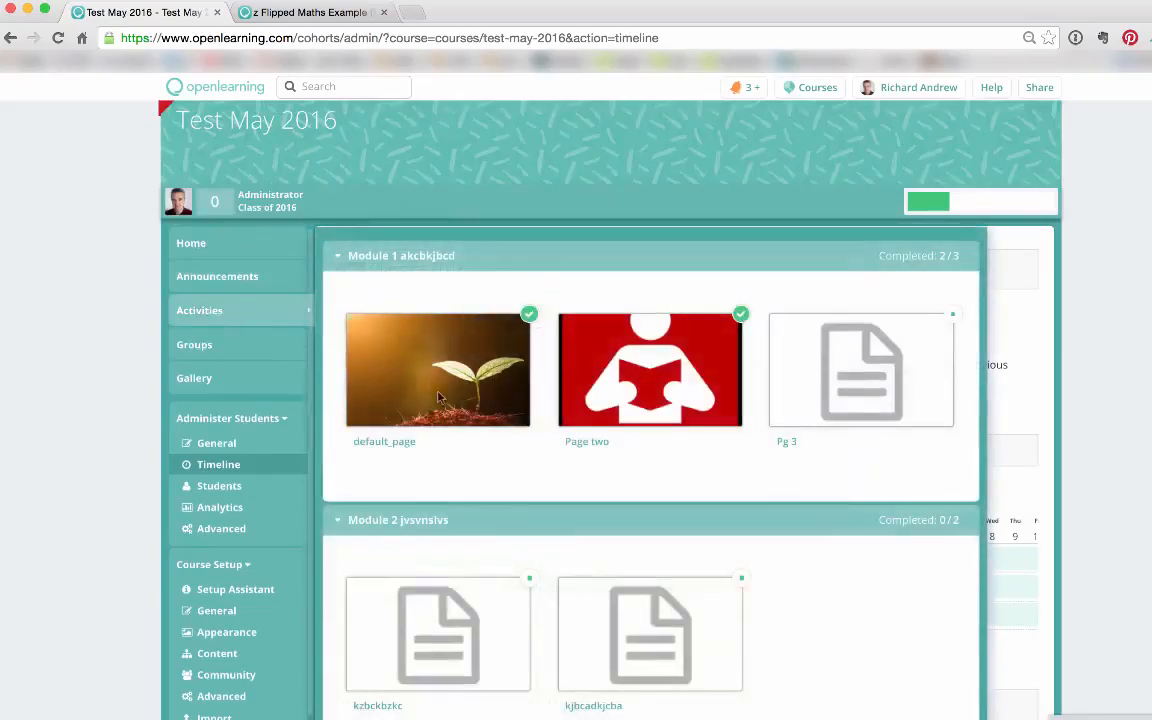
pyautogui.scroll(-3, 581, 562)
pyautogui.scroll(2, 581, 562)
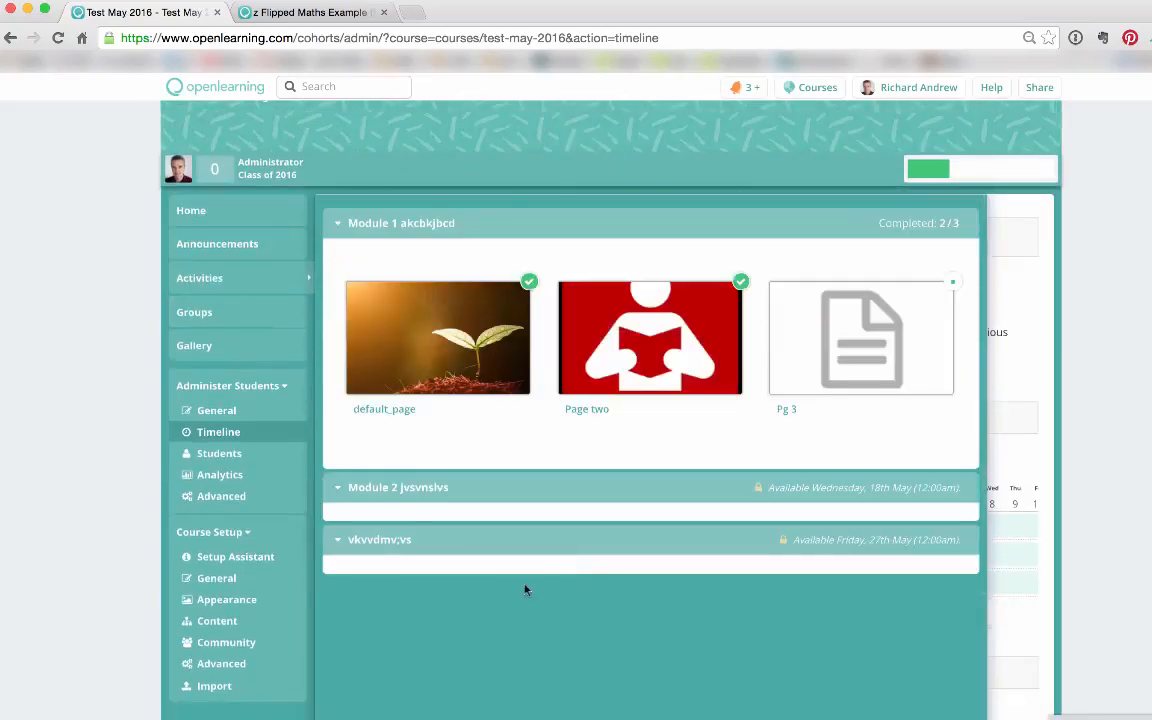
pyautogui.click(437, 490)
pyautogui.click(424, 548)
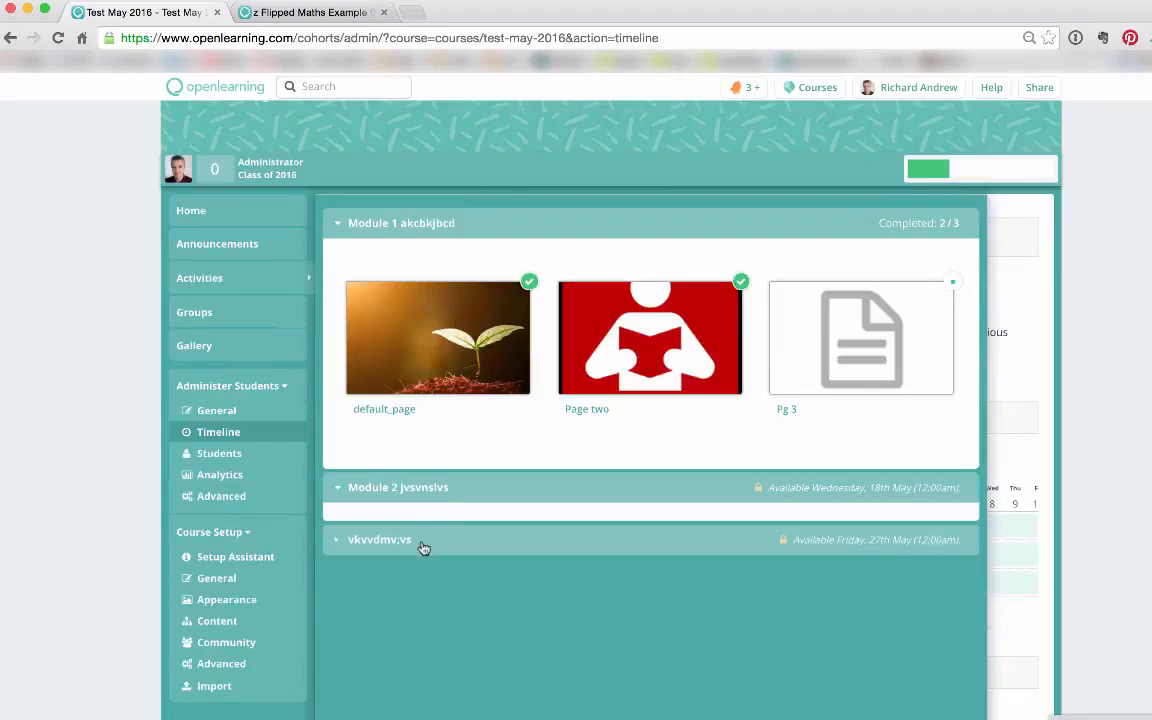
pyautogui.click(425, 548)
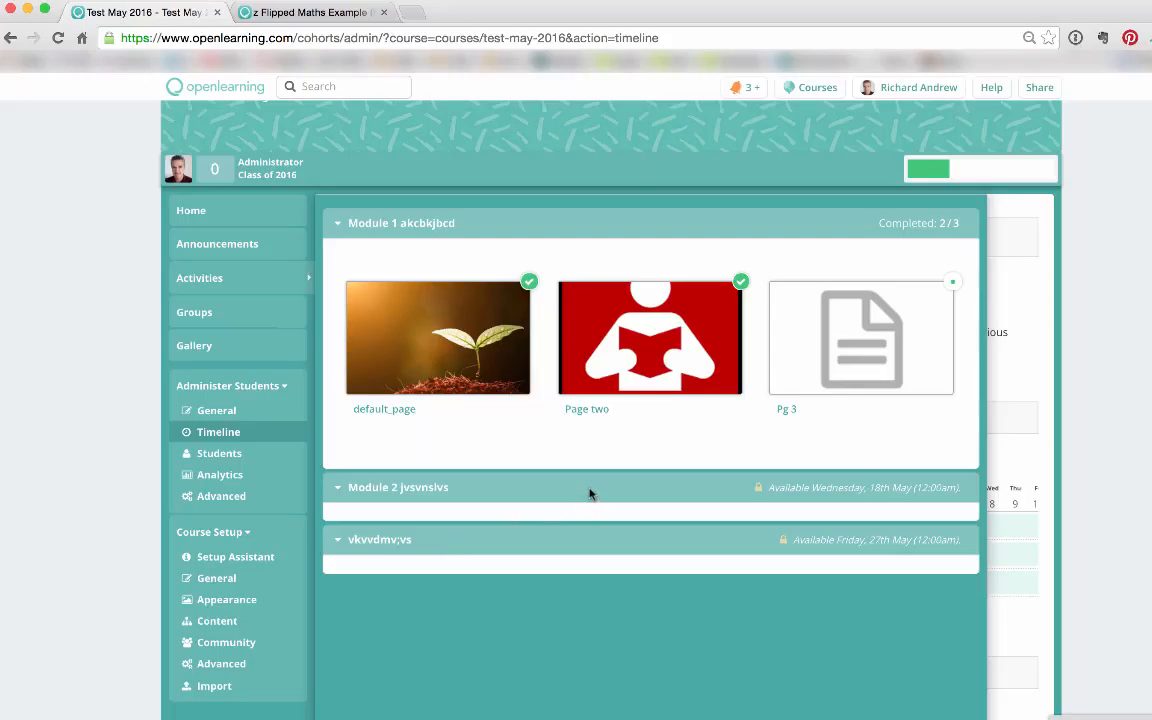
# Open the course's content setup and review all modules and their pages
pyautogui.click(218, 622)
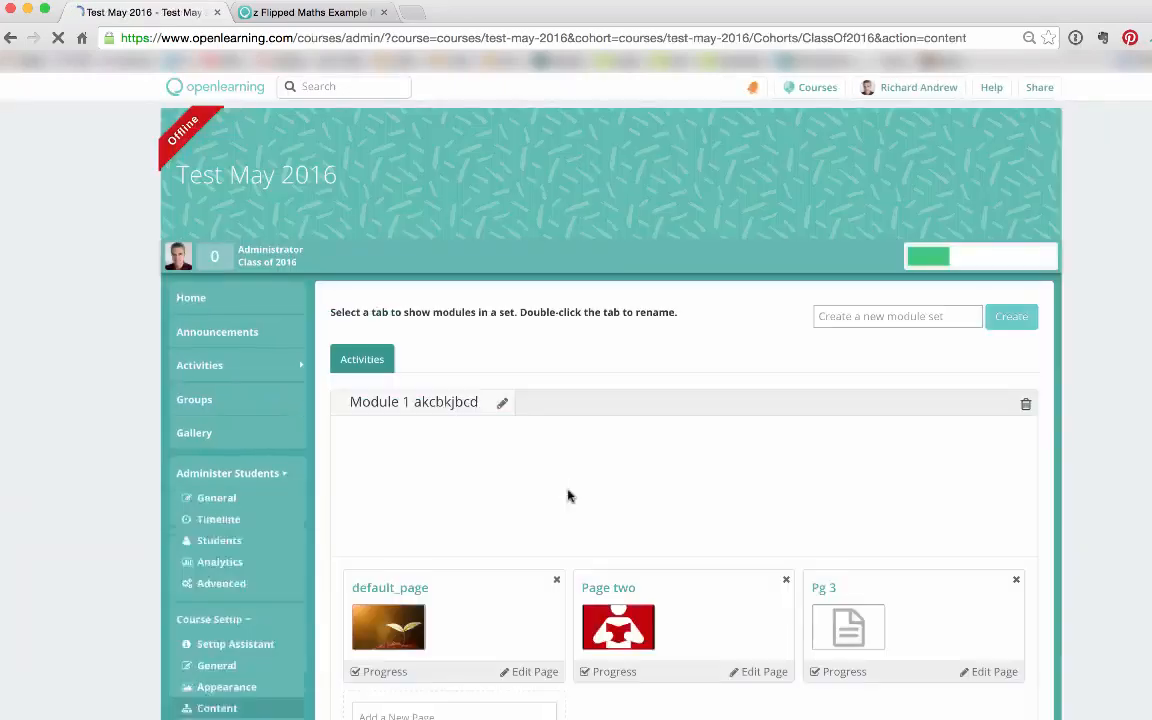
pyautogui.scroll(-3, 569, 495)
pyautogui.scroll(-5, 569, 495)
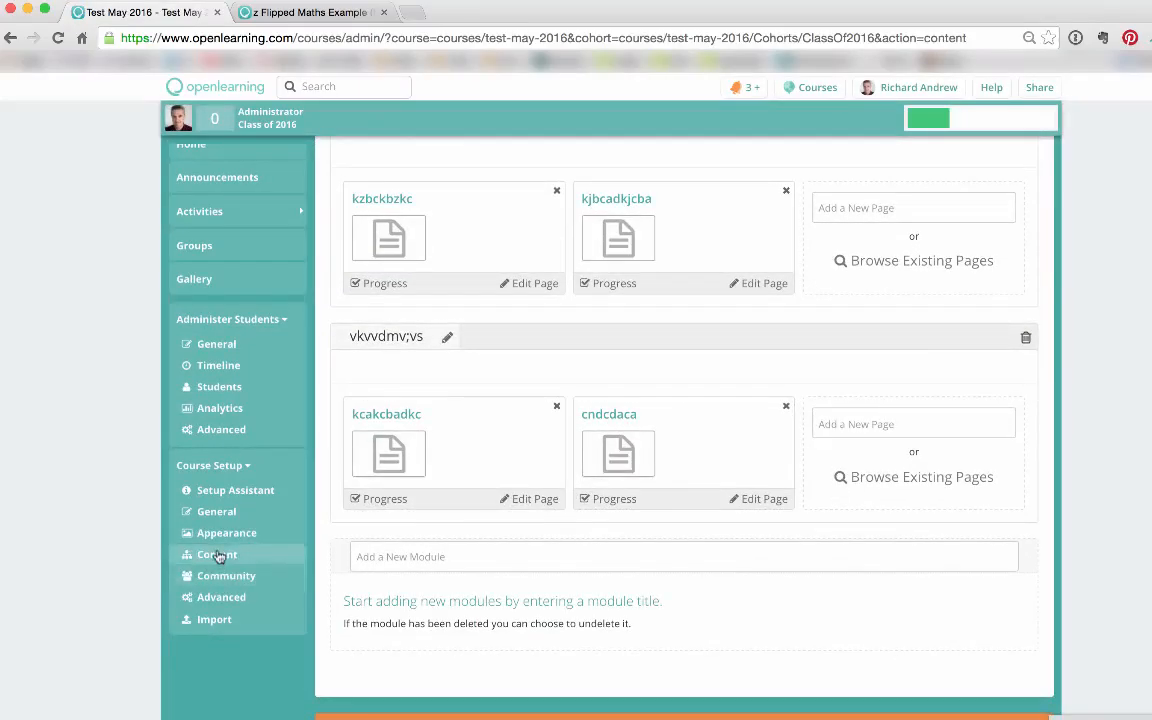
# Return to the class timeline and move the start of module "vkvvdmv;vs" to 30 May and of Module 1 to 13 May
pyautogui.scroll(2, 455, 504)
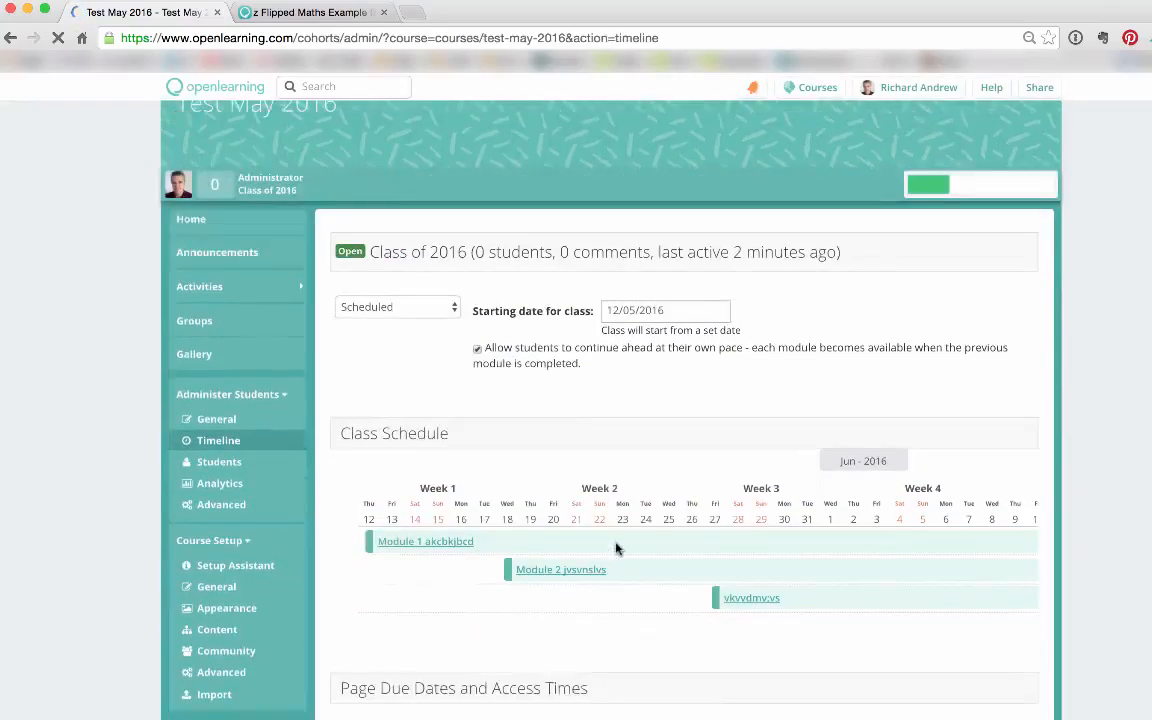
pyautogui.scroll(-3, 616, 548)
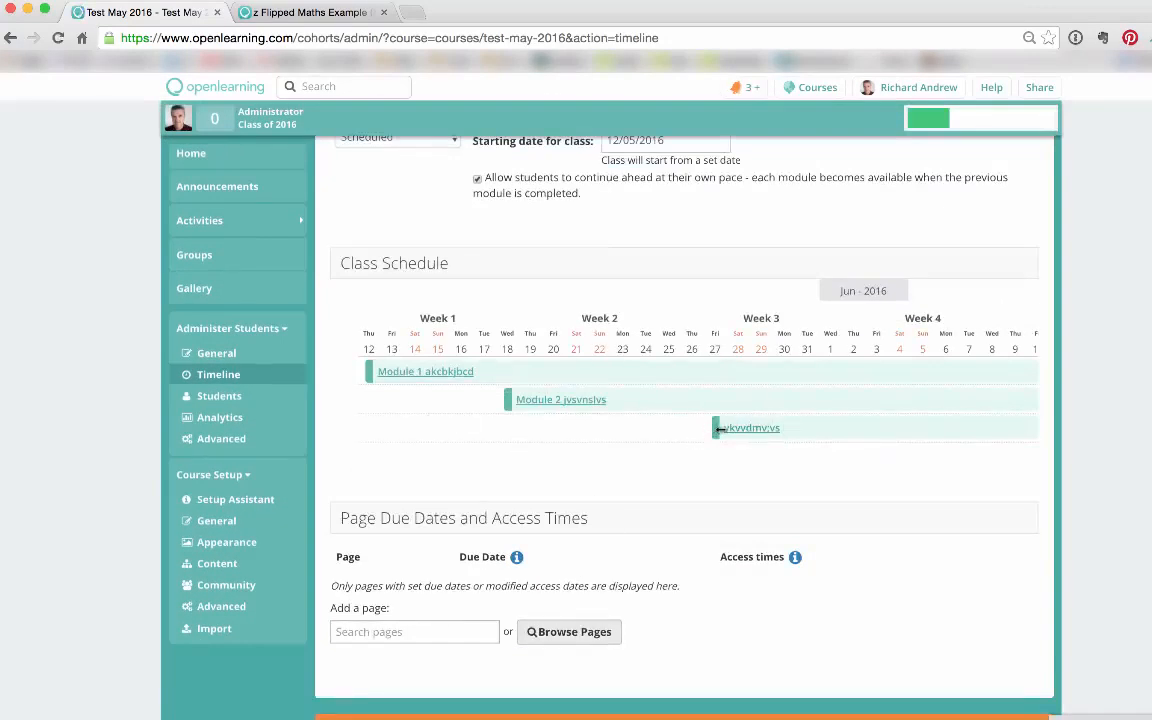
pyautogui.moveTo(716, 428); pyautogui.dragTo(787, 427)
pyautogui.moveTo(370, 372); pyautogui.dragTo(406, 373)
pyautogui.scroll(5, 406, 373)
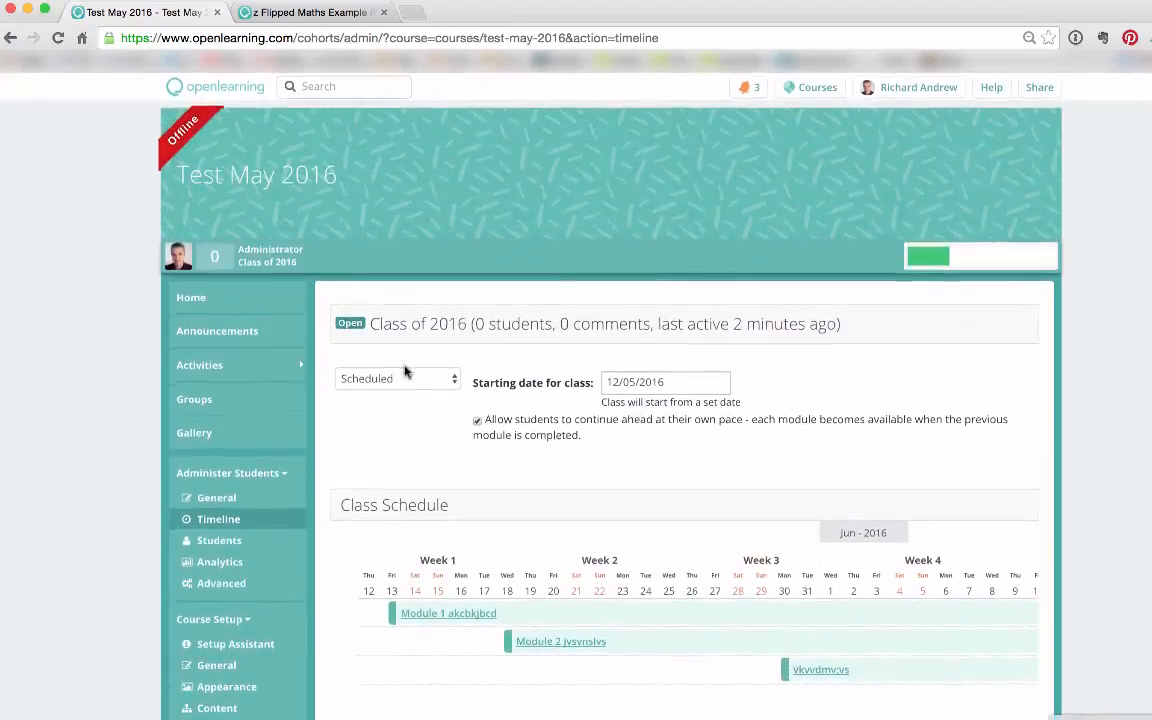
# Go back to the course's content setup and open default_page of Module 1 for editing
pyautogui.scroll(-3, 405, 372)
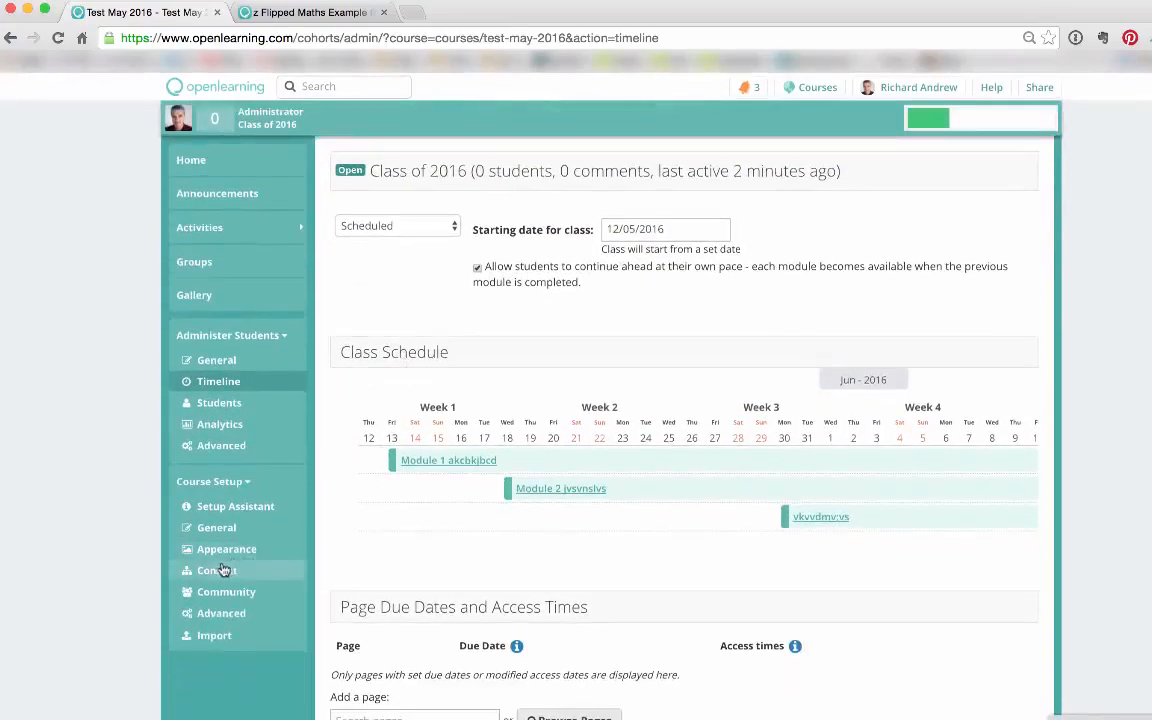
pyautogui.click(222, 570)
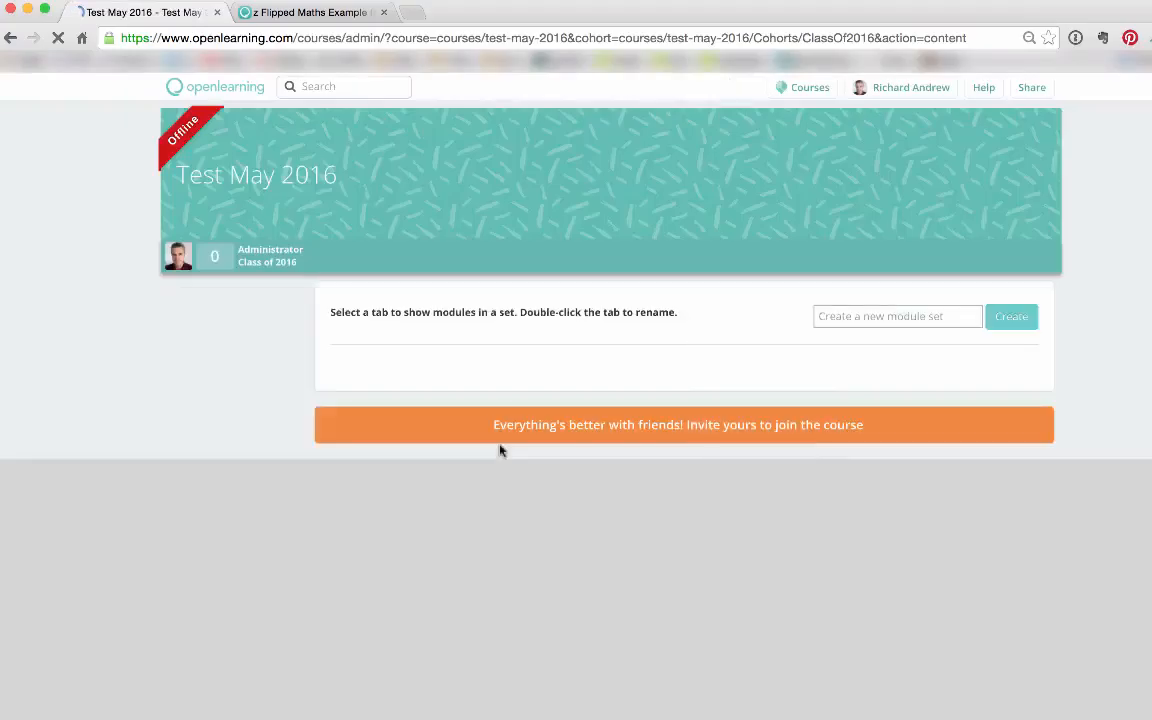
pyautogui.scroll(-5, 501, 451)
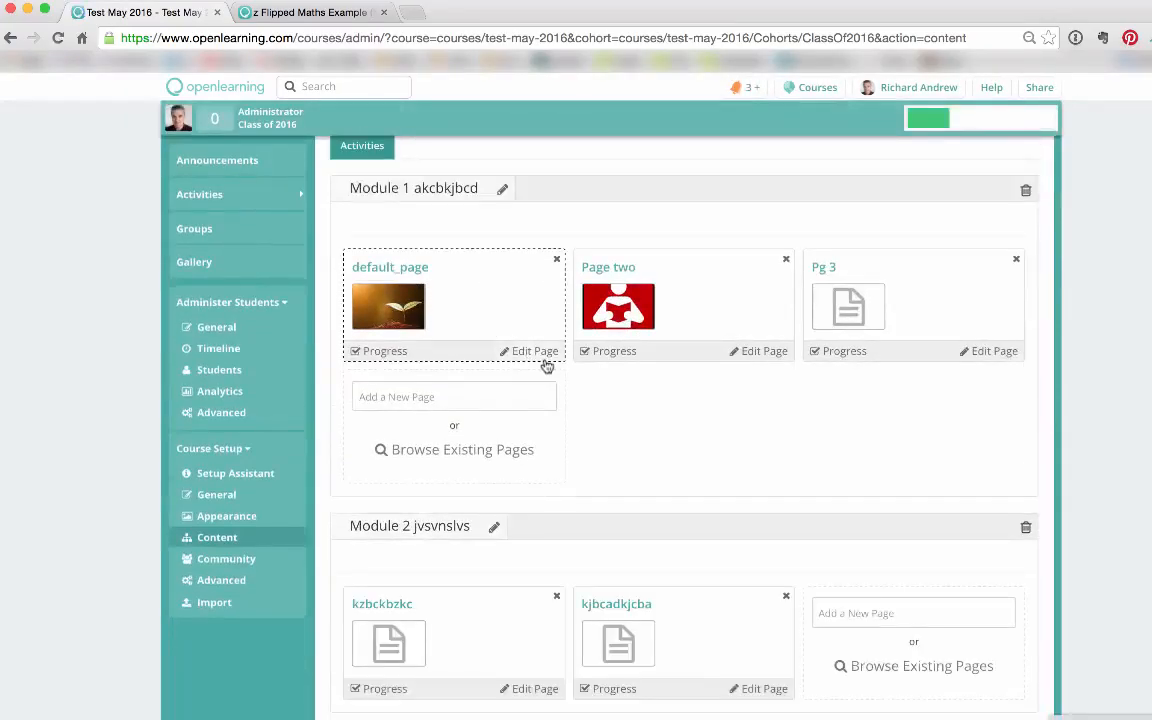
pyautogui.click(535, 352)
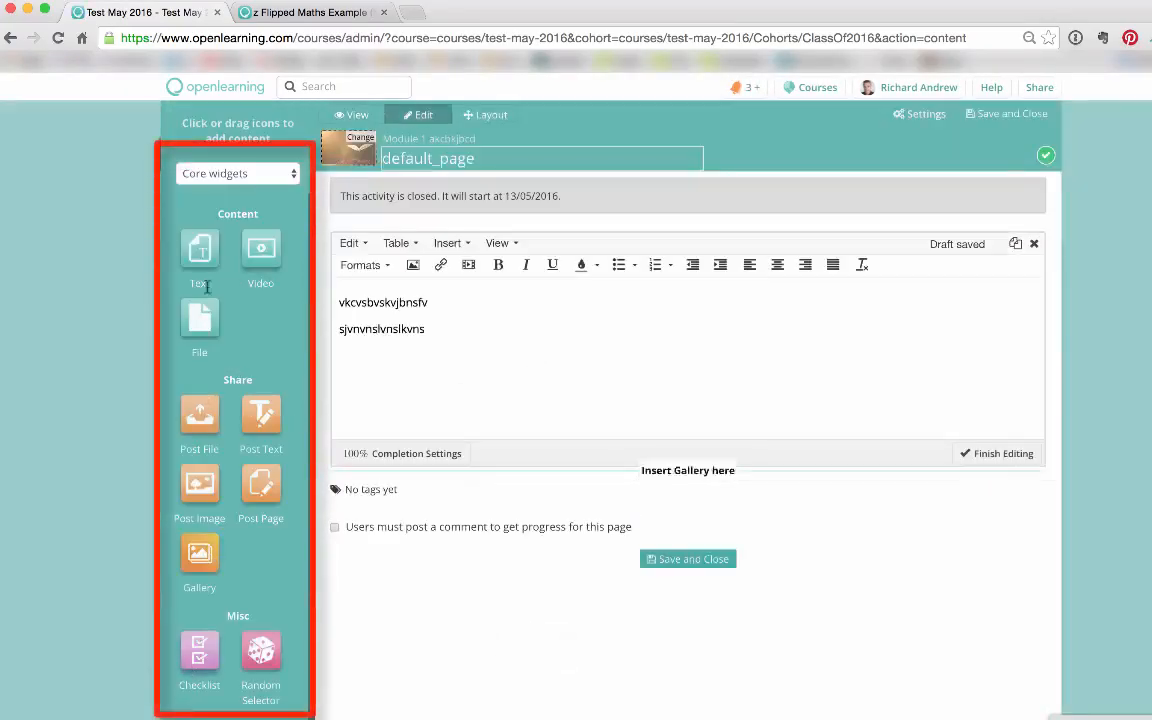
# Set the widget category to Show all and look through the widgets available for the page
pyautogui.click(291, 177)
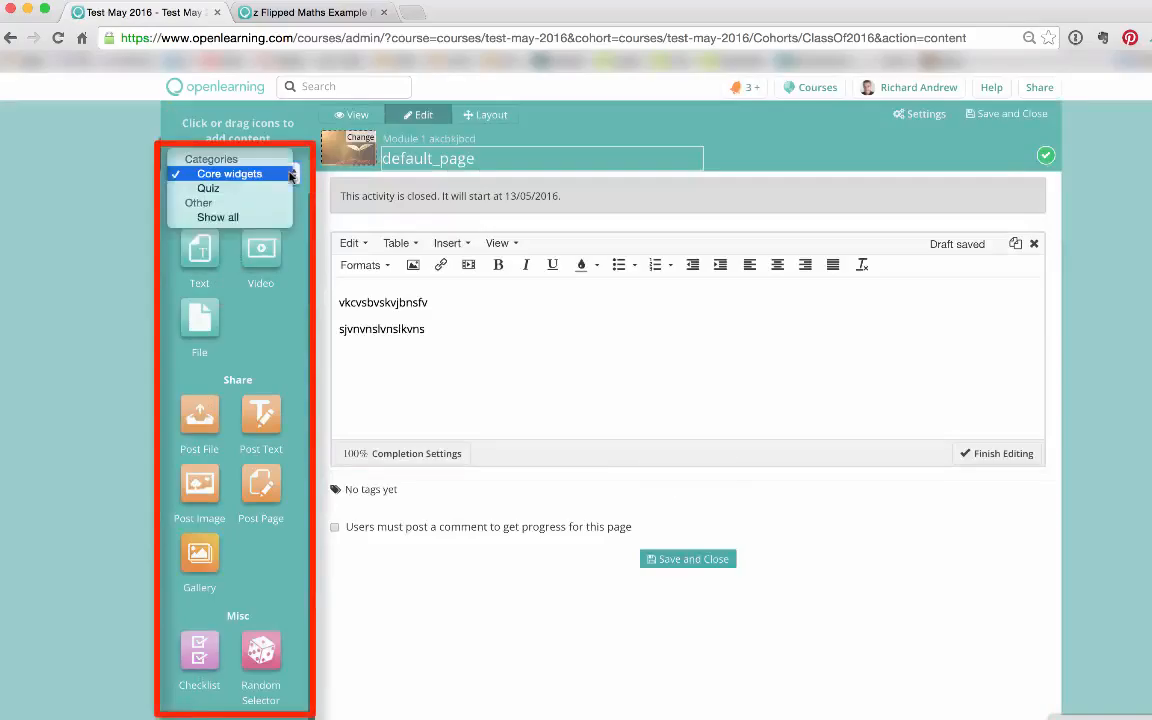
pyautogui.click(285, 216)
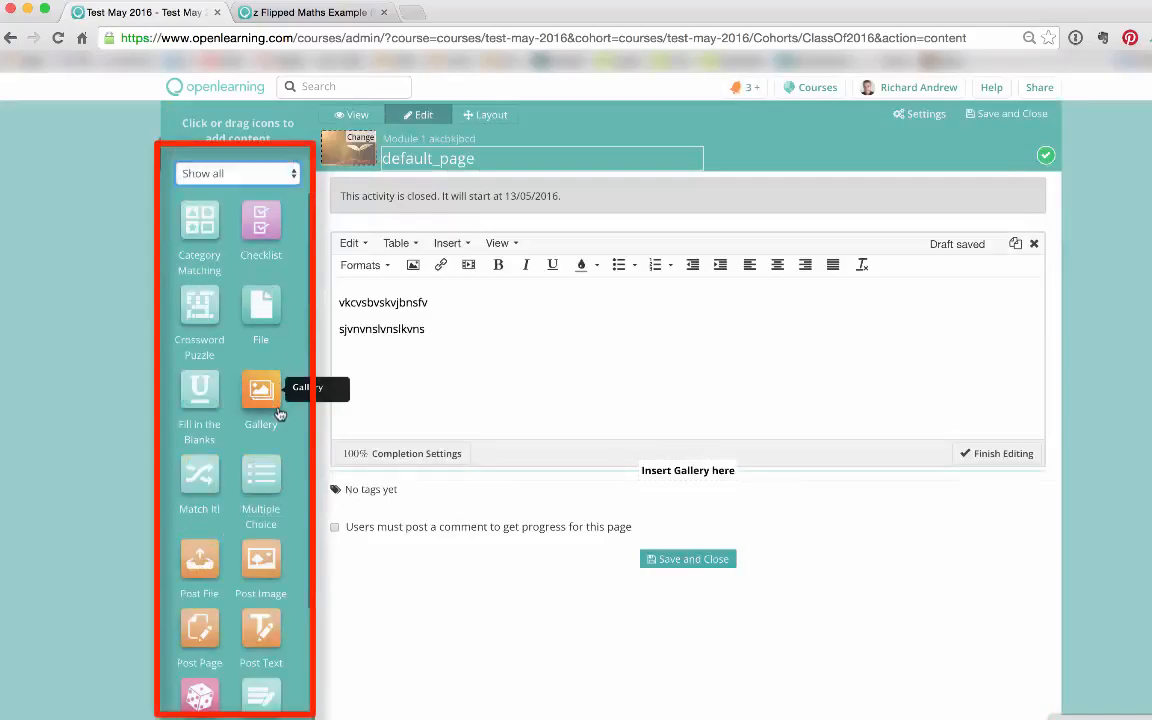
pyautogui.scroll(-5, 257, 450)
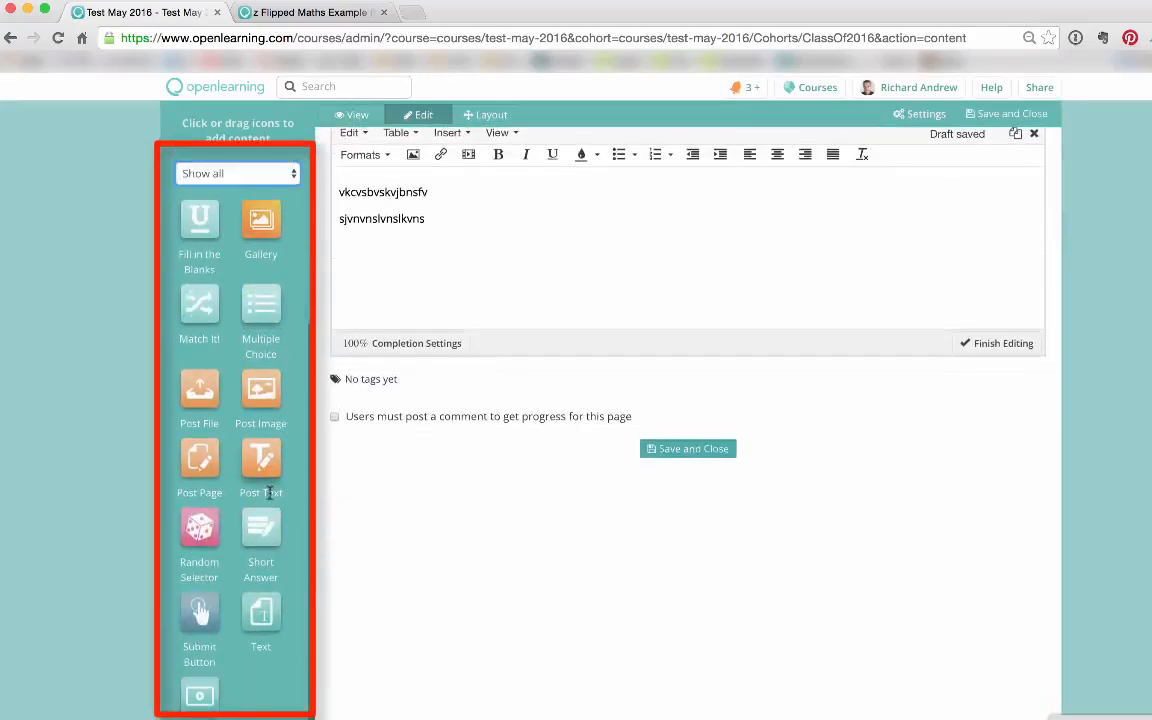
pyautogui.scroll(3, 232, 503)
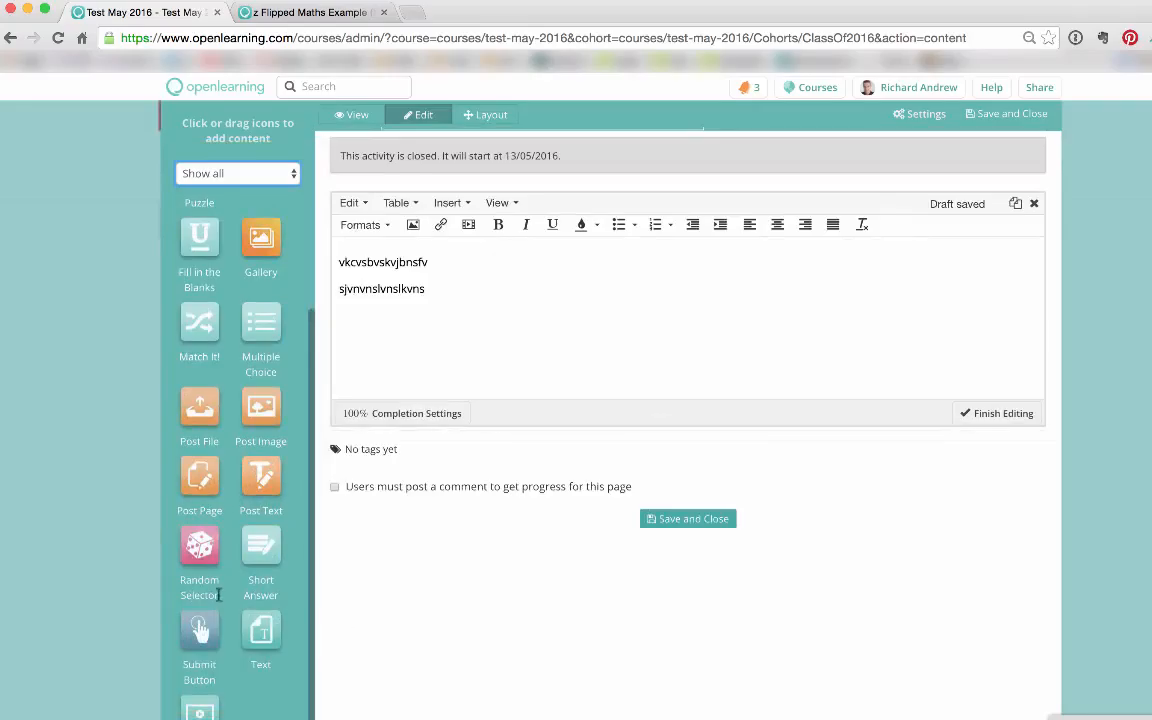
pyautogui.scroll(2, 333, 598)
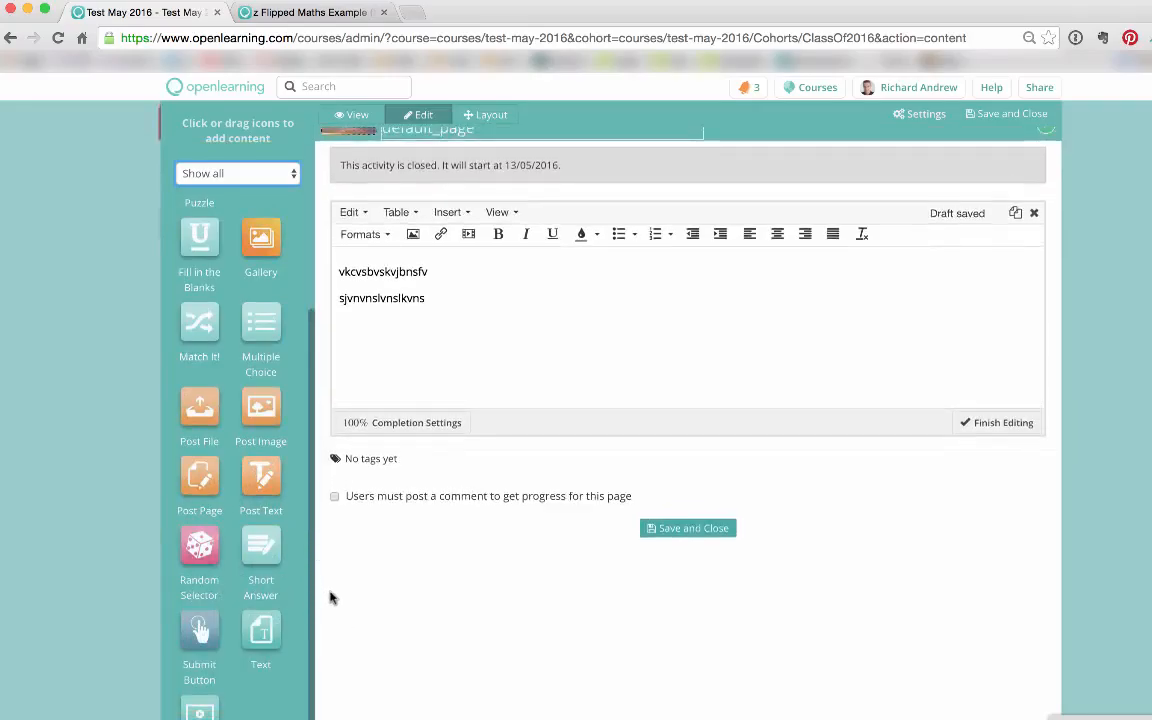